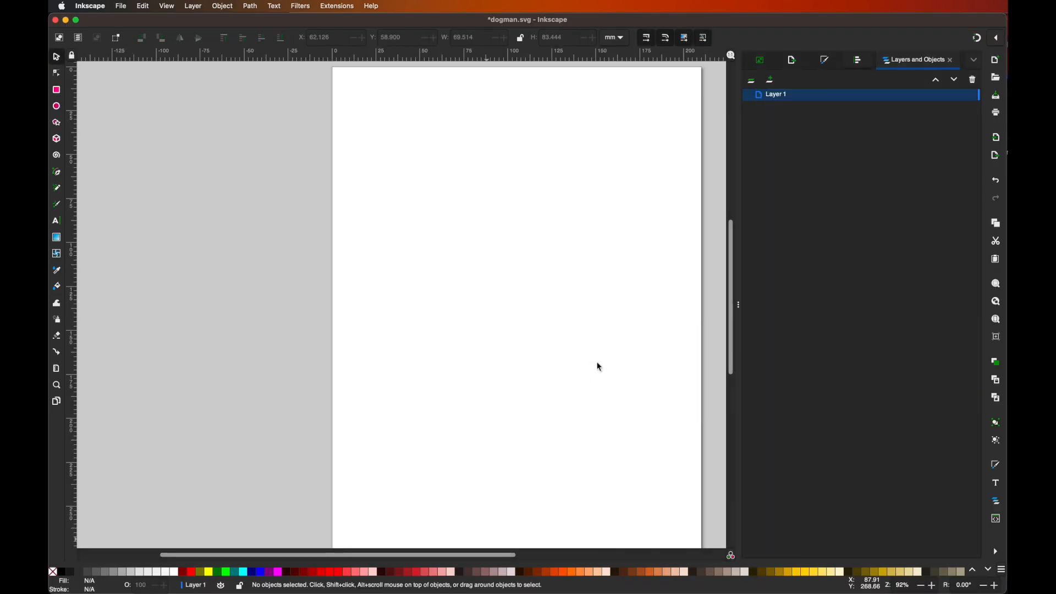
# Step: Narrow the docked Layers and Objects panel to enlarge the canvas, and switch to Chrome
pyautogui.moveTo(738, 304); pyautogui.dragTo(773, 302)
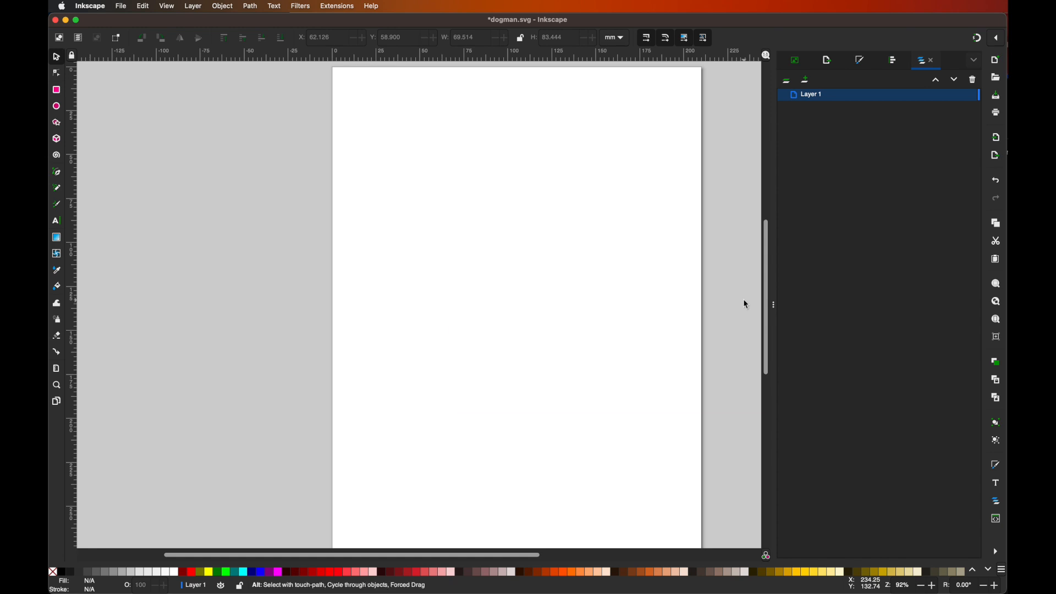
pyautogui.press('super+Tab')
pyautogui.press('super+Tab')
pyautogui.press('super+Tab')
pyautogui.press('super+Tab')
pyautogui.press('super+Tab')
pyautogui.press('super+Tab')
pyautogui.press('super+Tab')
pyautogui.press('super+Tab')
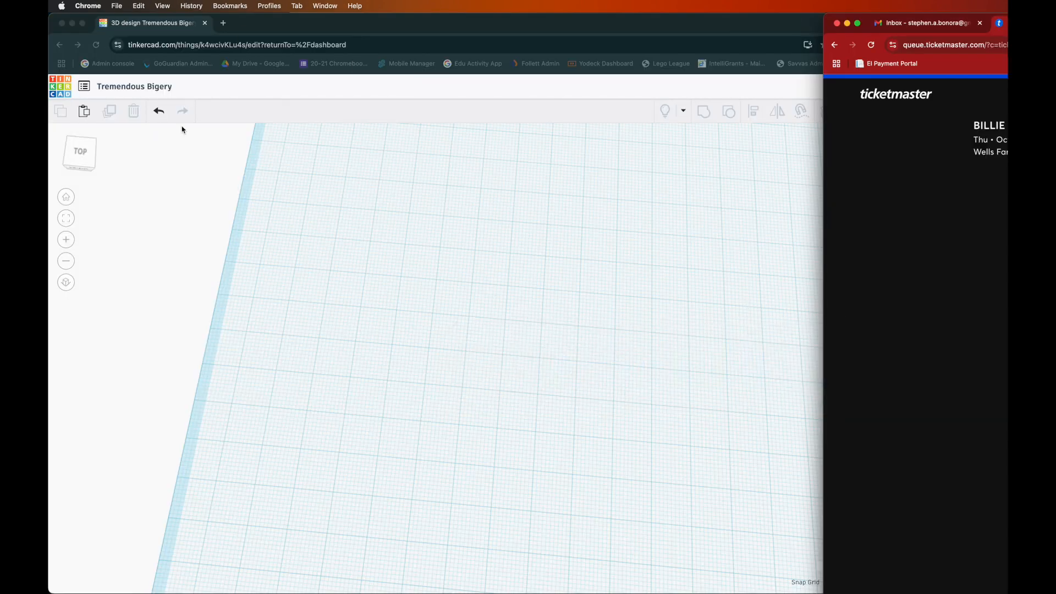
# Step: Search Google Images for dogman in a new tab
pyautogui.click(223, 23)
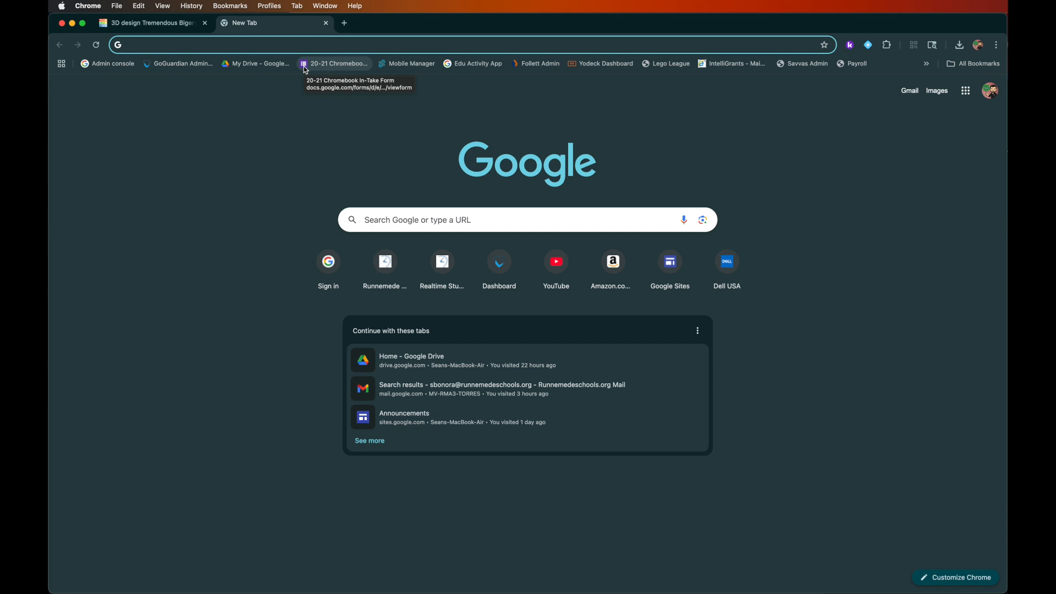
pyautogui.write('dogman')
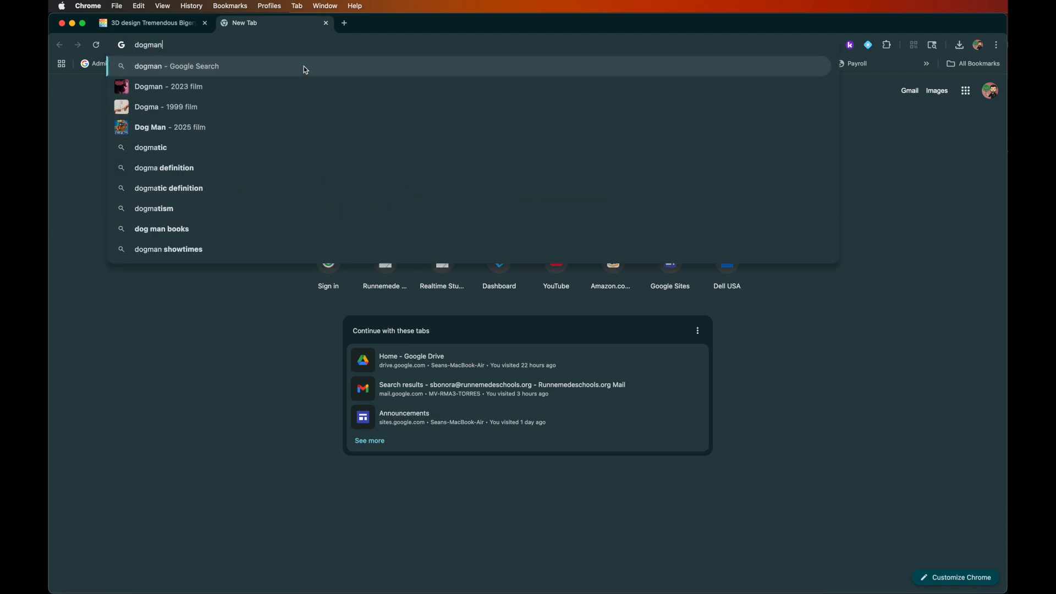
pyautogui.press('Return')
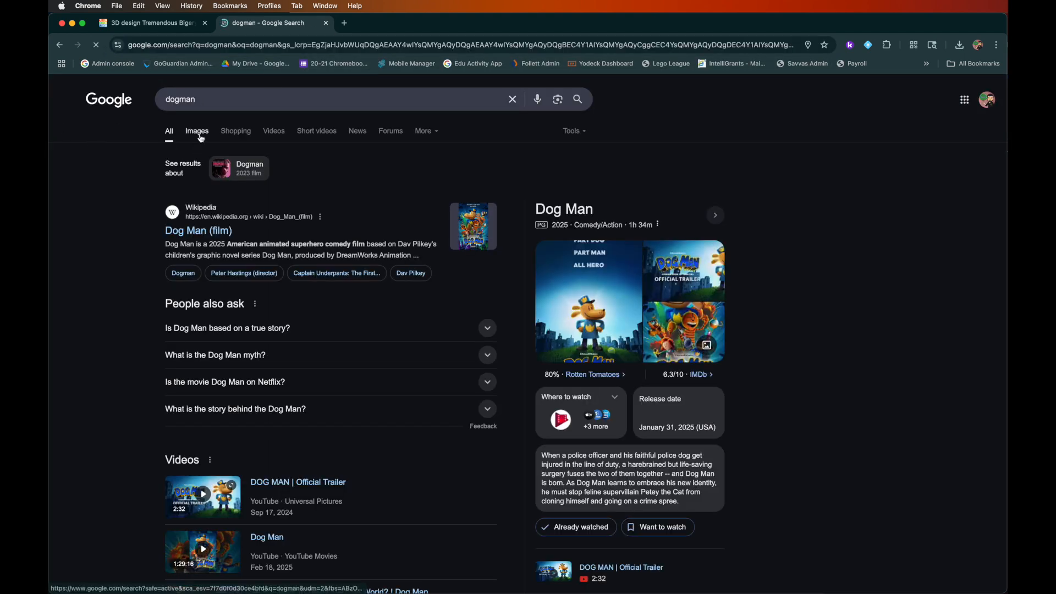
pyautogui.click(198, 132)
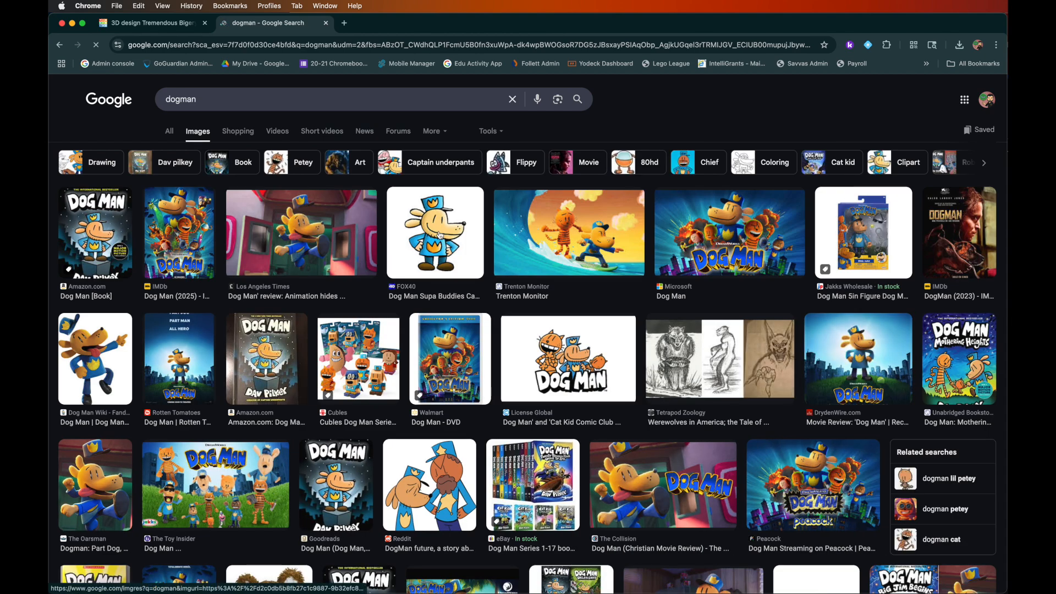
# Step: Open the full-body cartoon Dog Man result from FOX40 and save its image to the computer
pyautogui.click(413, 246)
pyautogui.rightClick(812, 264)
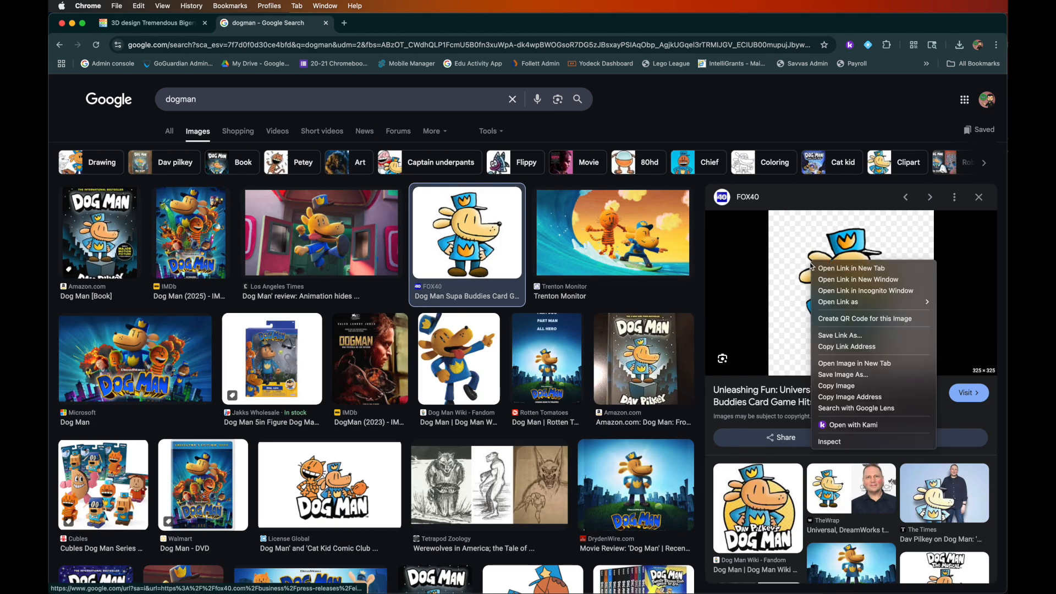
pyautogui.click(841, 375)
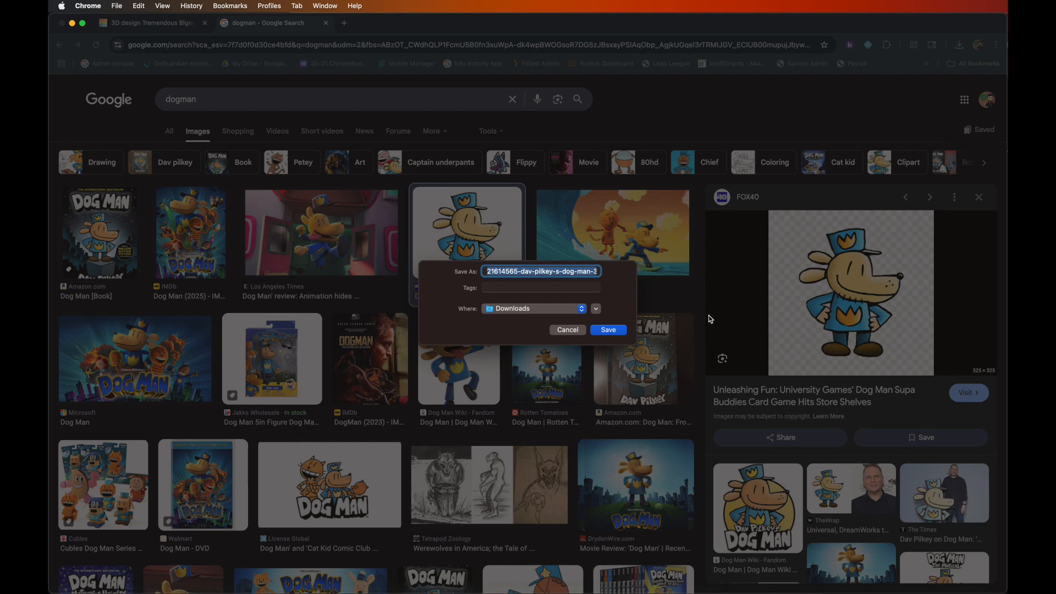
pyautogui.click(614, 332)
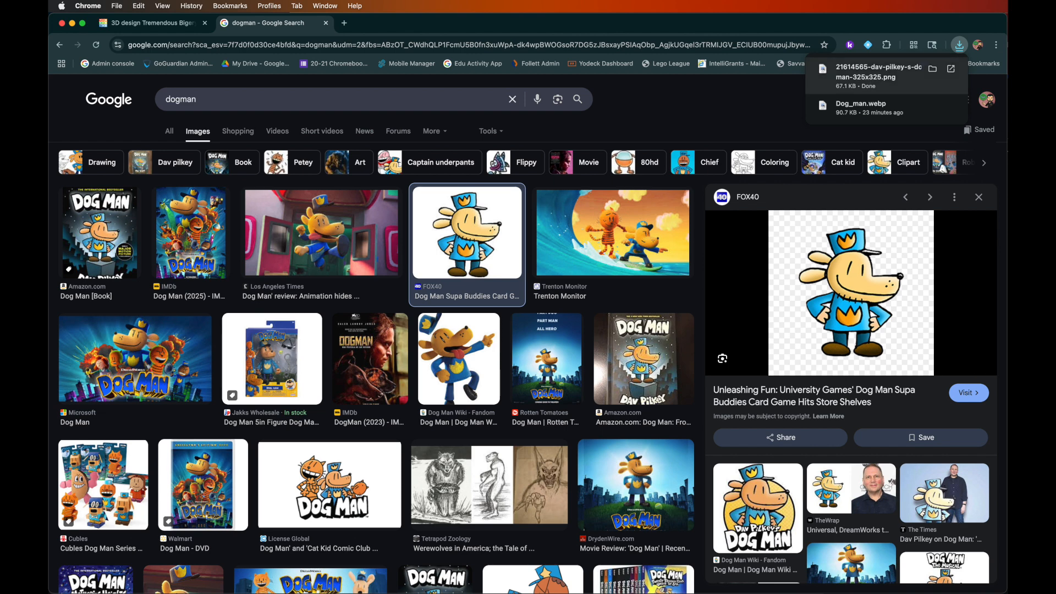
# Step: Switch to Inkscape and import the downloaded Dog Man PNG onto the page, embedded at default import resolution with smooth rendering
pyautogui.press('super+Tab')
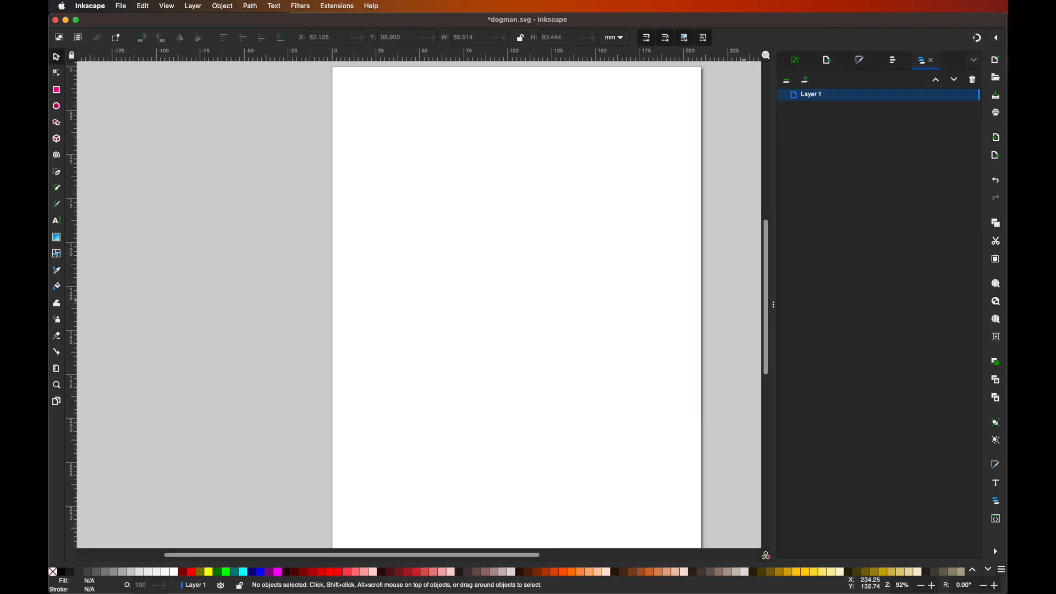
pyautogui.moveTo(971, 160); pyautogui.dragTo(488, 282)
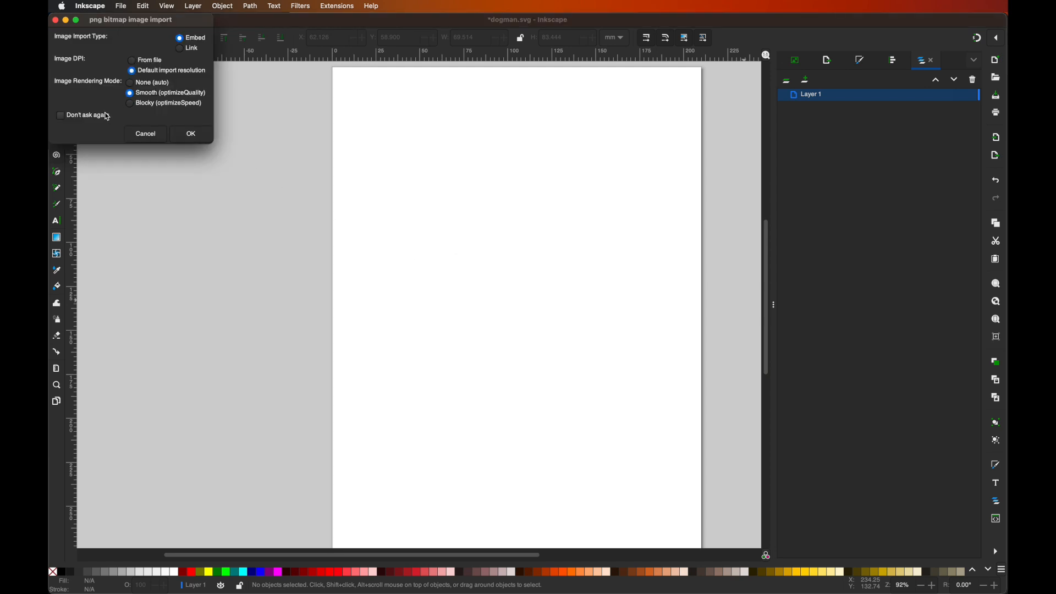
pyautogui.click(198, 141)
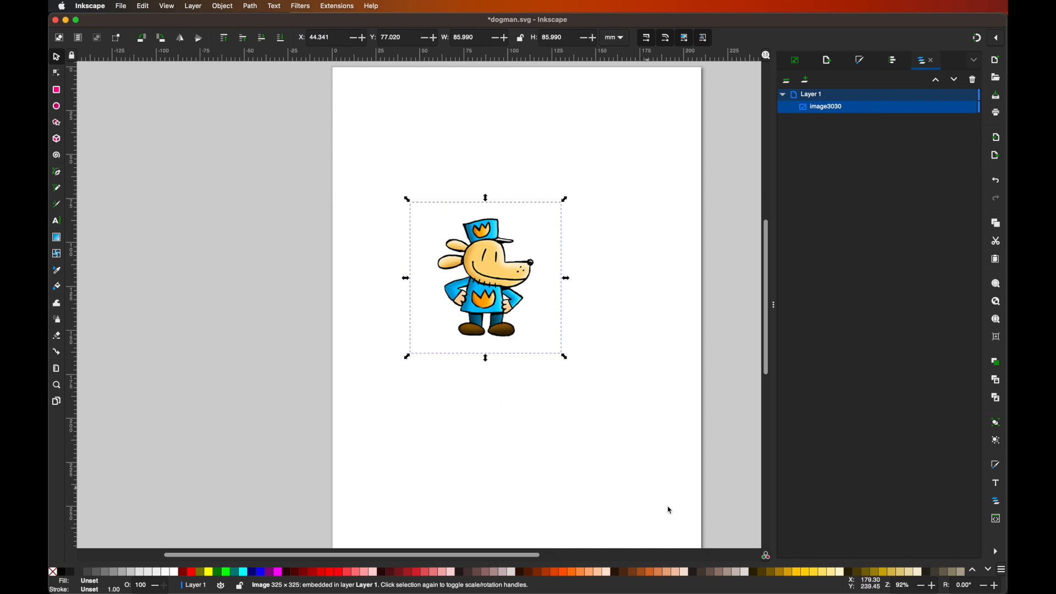
# Step: Trace the Dog Man bitmap as a single scan using Brightness cutoff with a 0.450 threshold
pyautogui.click(251, 7)
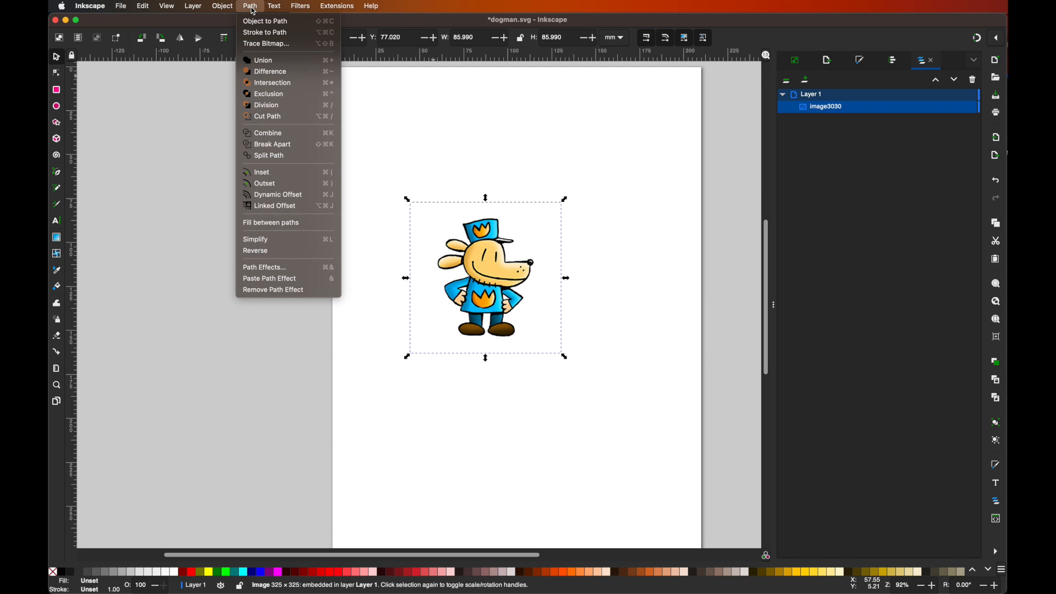
pyautogui.click(271, 44)
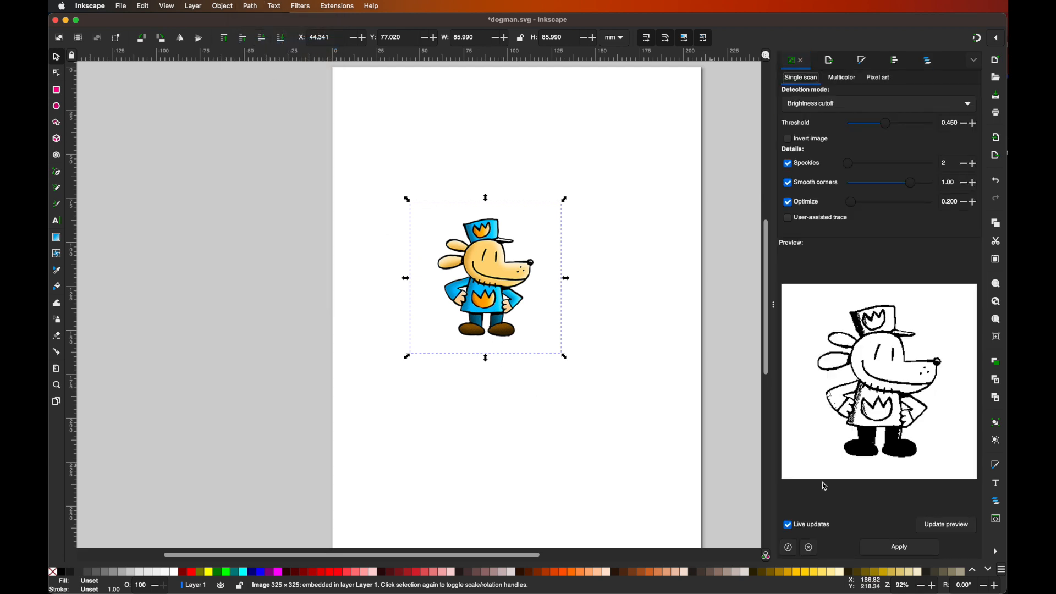
pyautogui.click(900, 547)
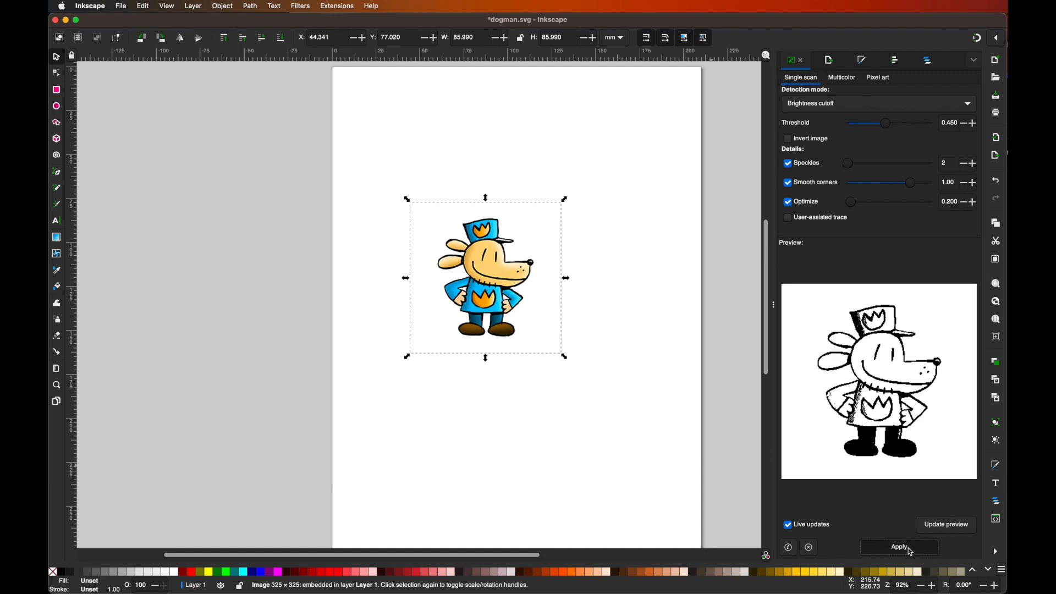
# Step: Separate the original colour picture from its black-and-white tracing and delete the picture
pyautogui.moveTo(490, 317); pyautogui.dragTo(602, 324)
pyautogui.click(487, 283)
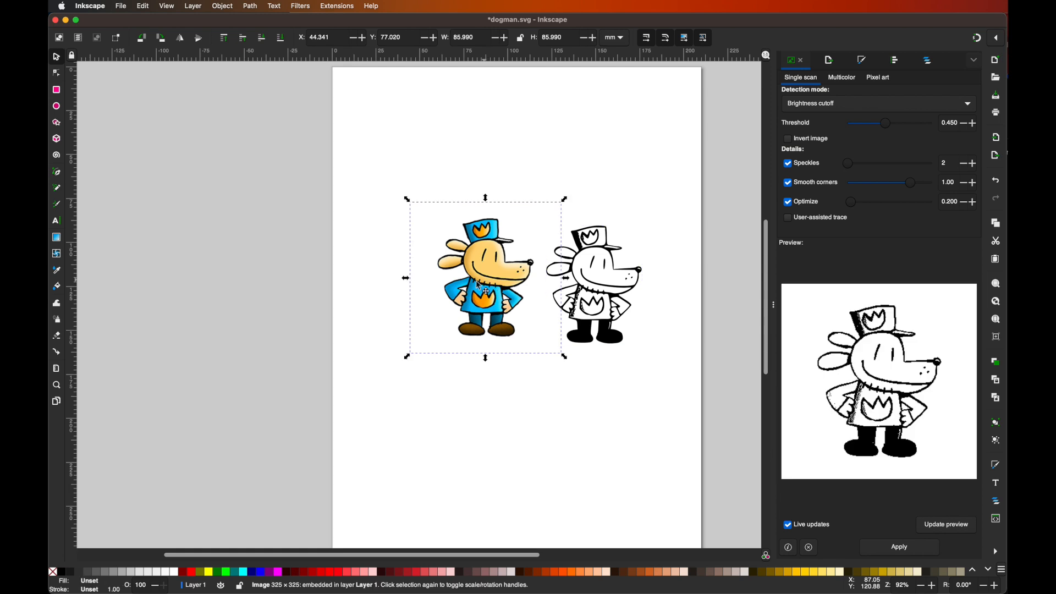
pyautogui.press('Delete')
pyautogui.hscroll(-1, 536, 280)
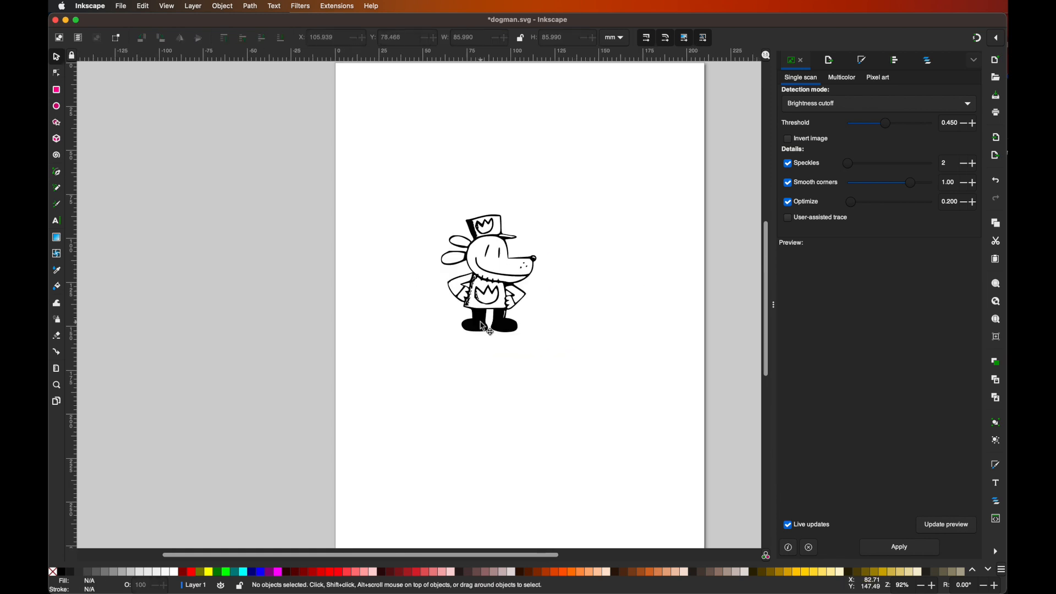
# Step: Break Apart the traced Dog Man path into separate pieces and deselect them
pyautogui.click(484, 326)
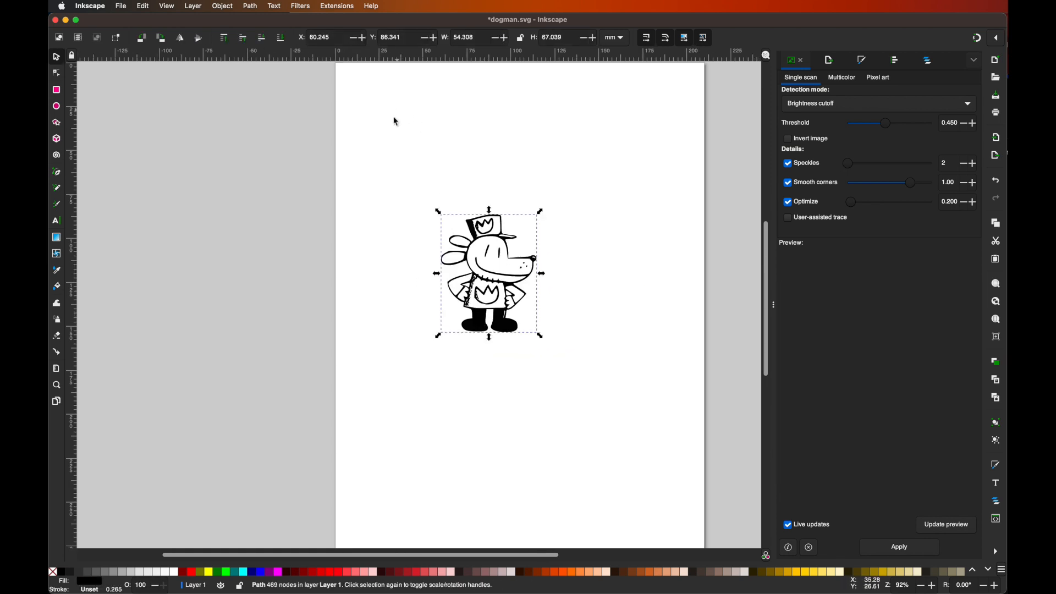
pyautogui.click(253, 7)
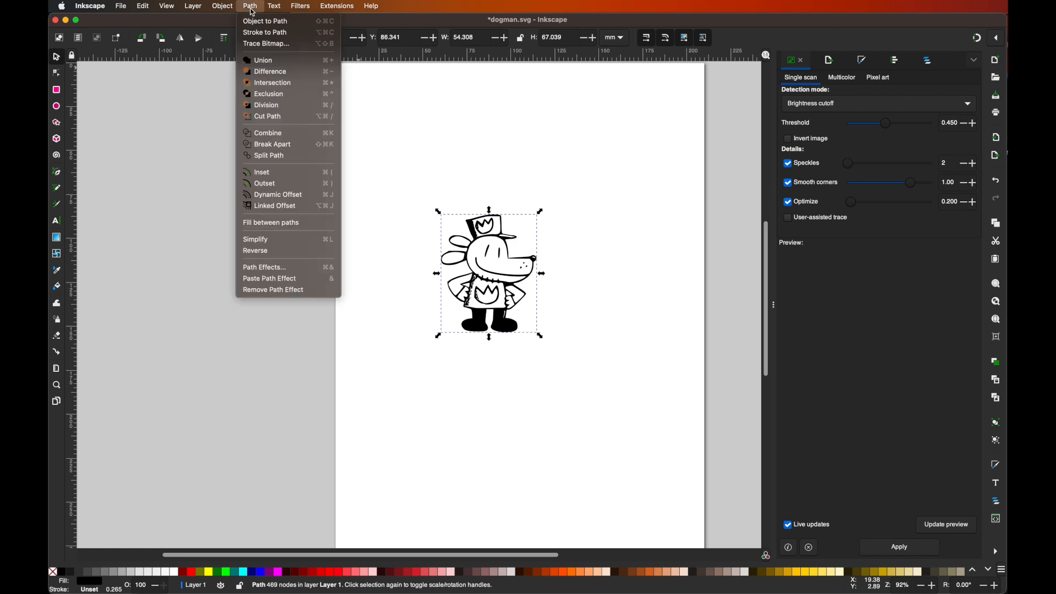
pyautogui.click(288, 152)
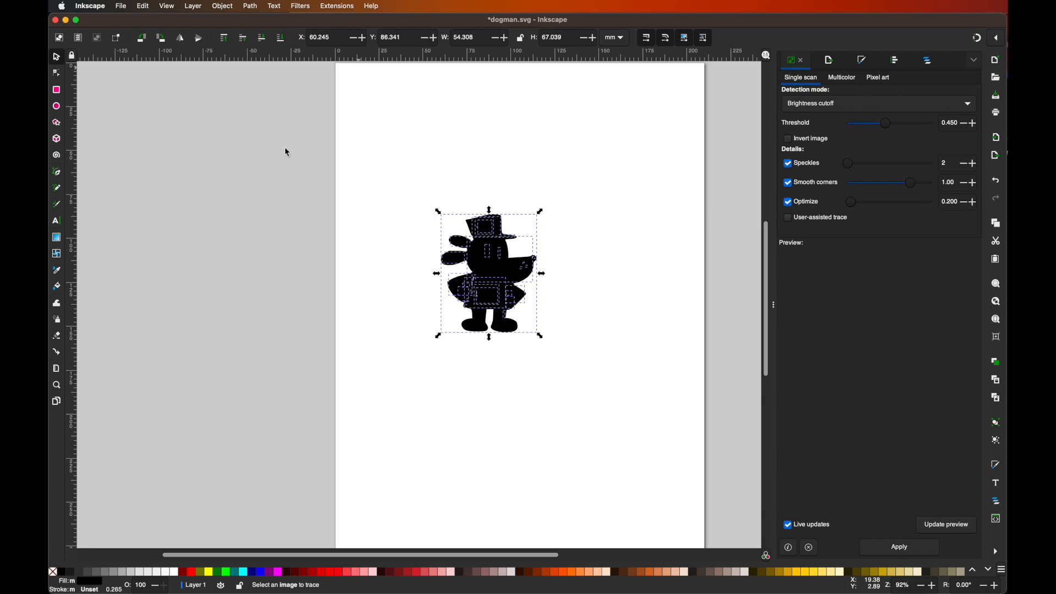
pyautogui.click(433, 148)
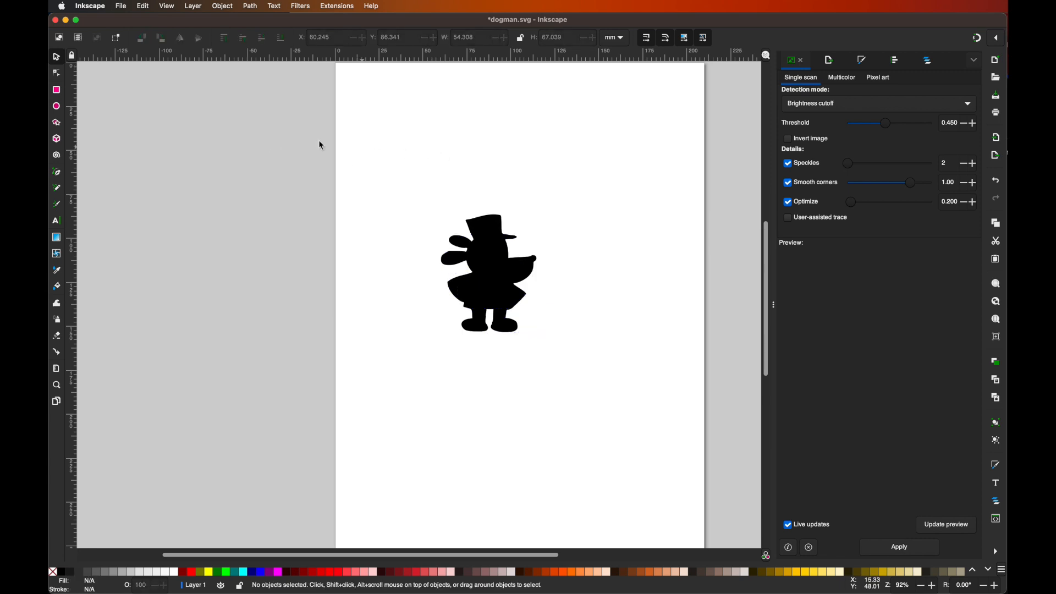
# Step: Save the drawing under the new name dogman1.svg on the Desktop as Inkscape SVG
pyautogui.click(122, 7)
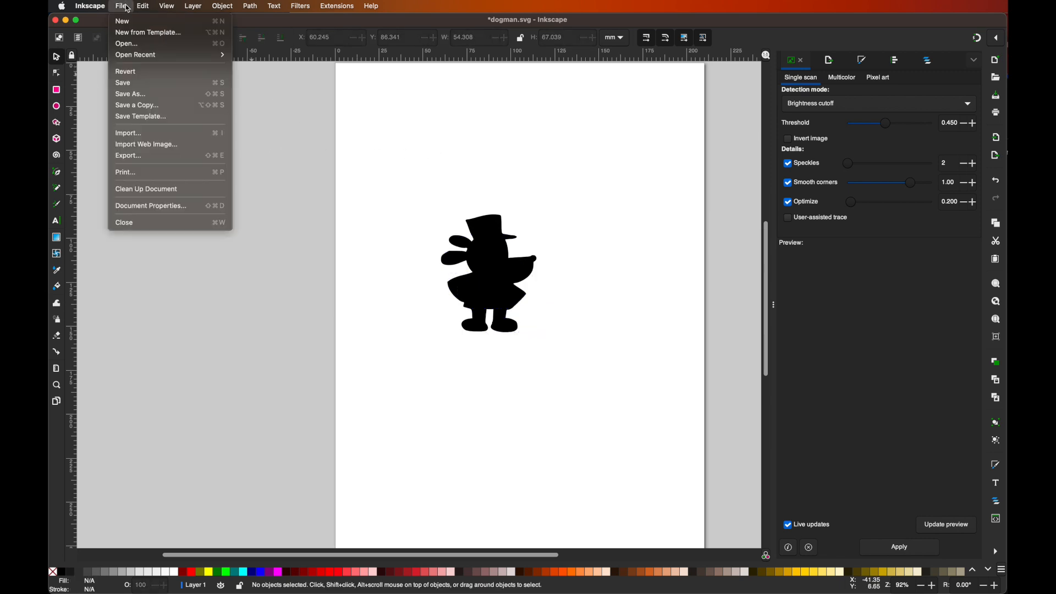
pyautogui.click(153, 98)
pyautogui.press('Right')
pyautogui.write('1')
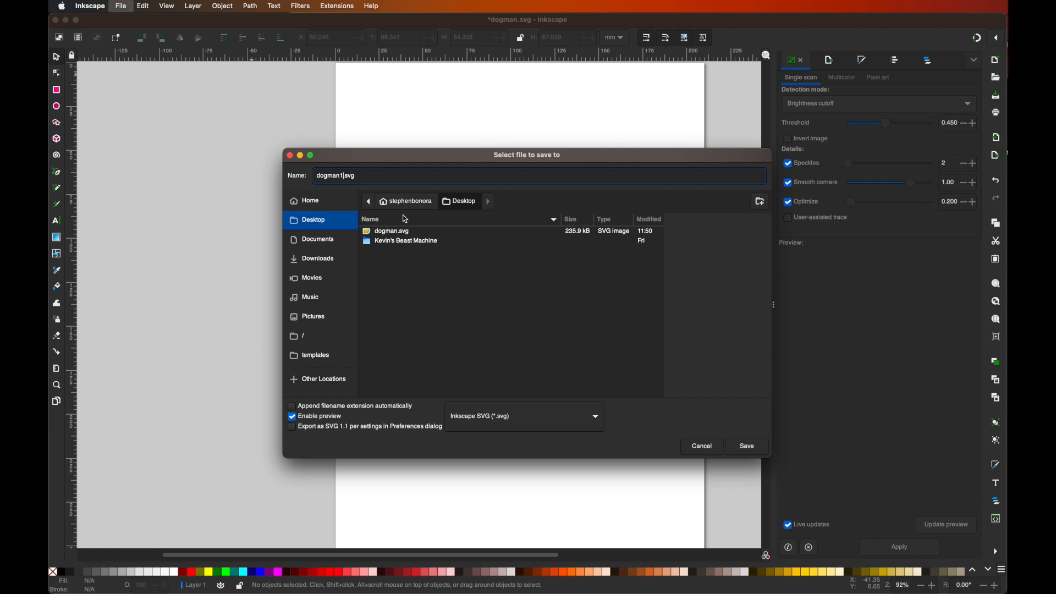
pyautogui.press('Return')
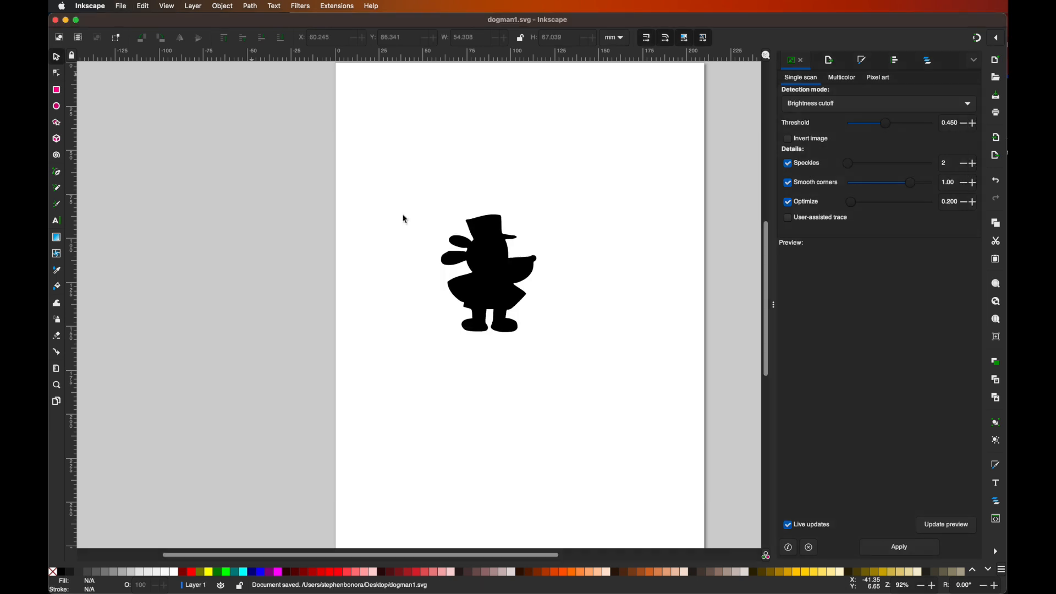
# Step: Switch to Tinkercad in Chrome and import dogman1.svg from the Desktop, centred on the artboard at 100% scale
pyautogui.press('super+Tab')
pyautogui.click(890, 111)
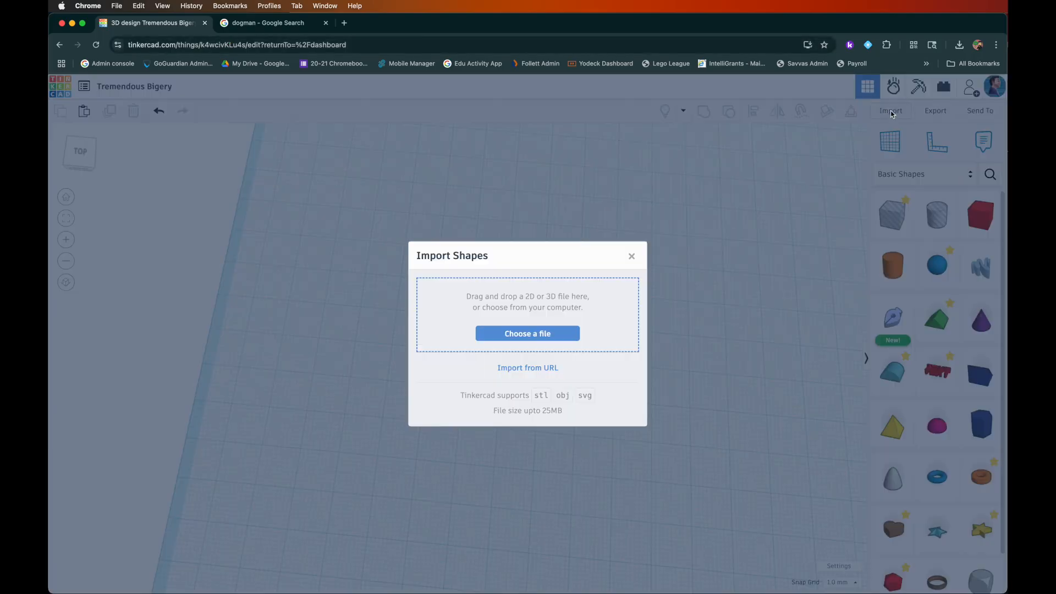
pyautogui.click(546, 338)
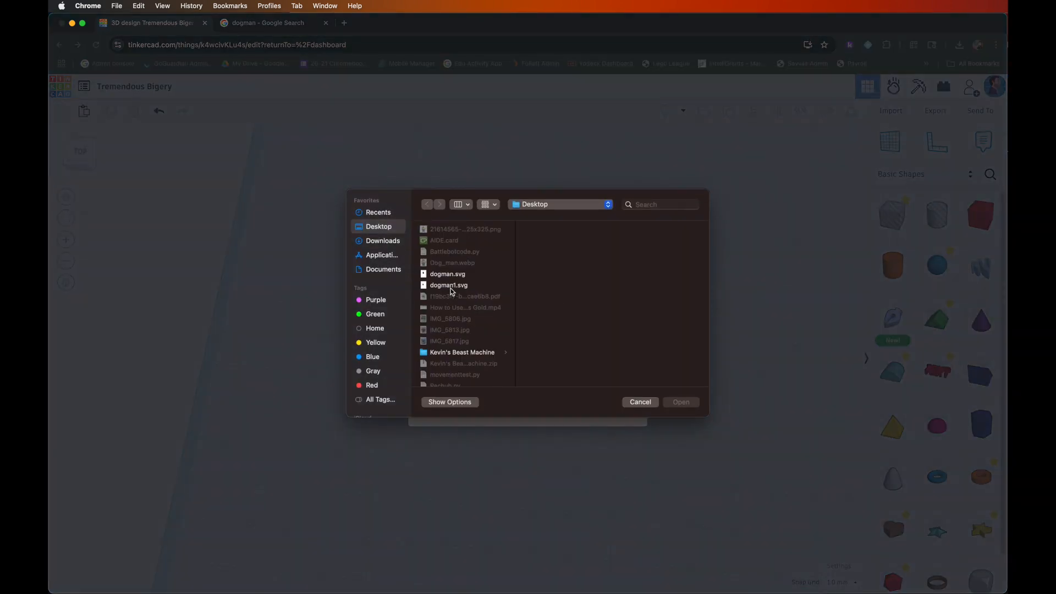
pyautogui.click(448, 285)
pyautogui.click(679, 402)
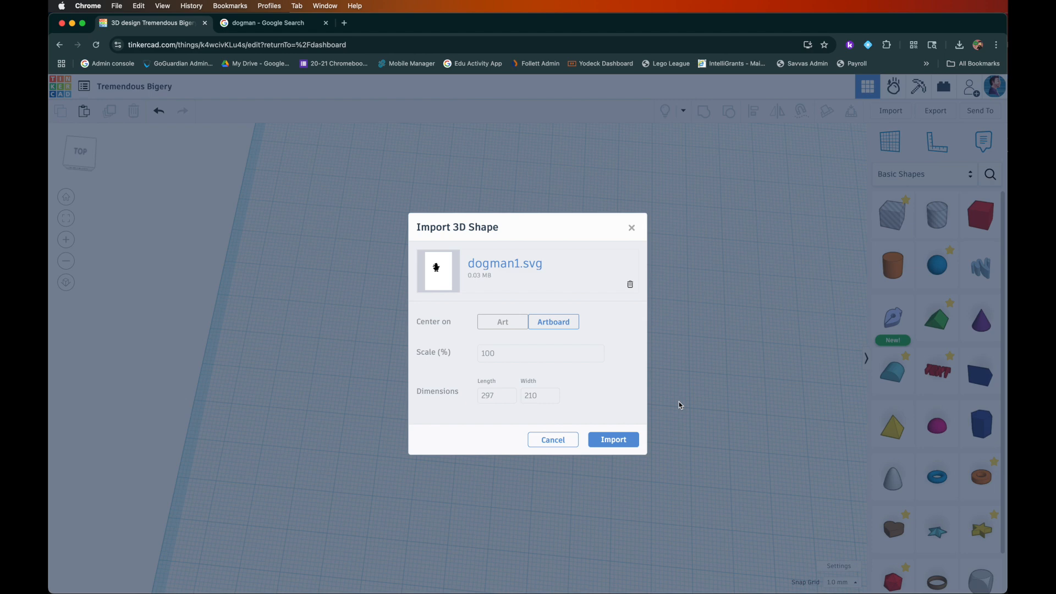
pyautogui.click(613, 440)
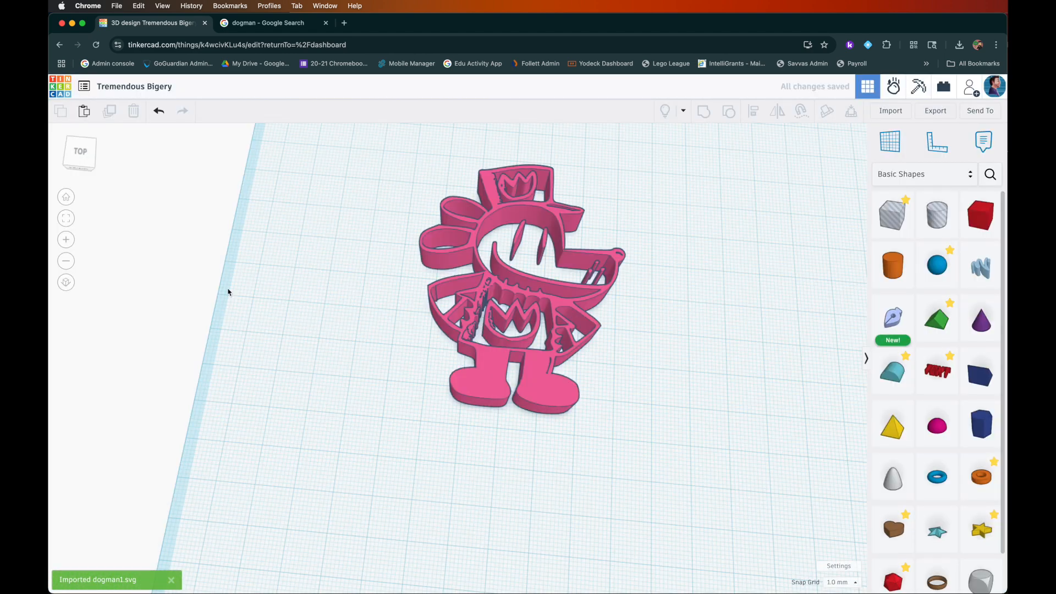
# Step: Set the imported Dog Man shape's fill mode to Silhouette and lower its height to 4 mm
pyautogui.click(90, 172)
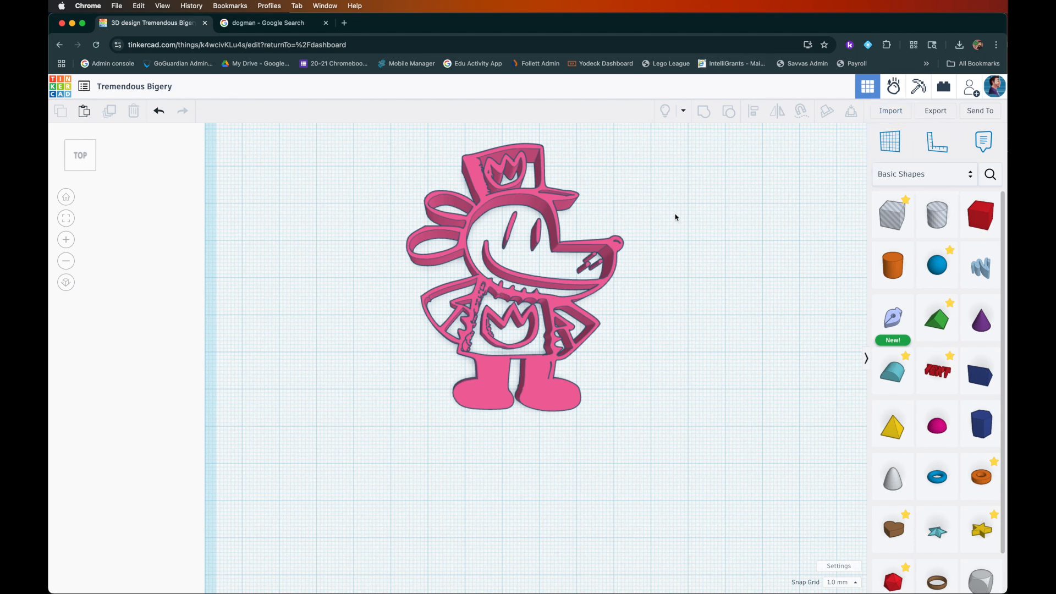
pyautogui.click(553, 290)
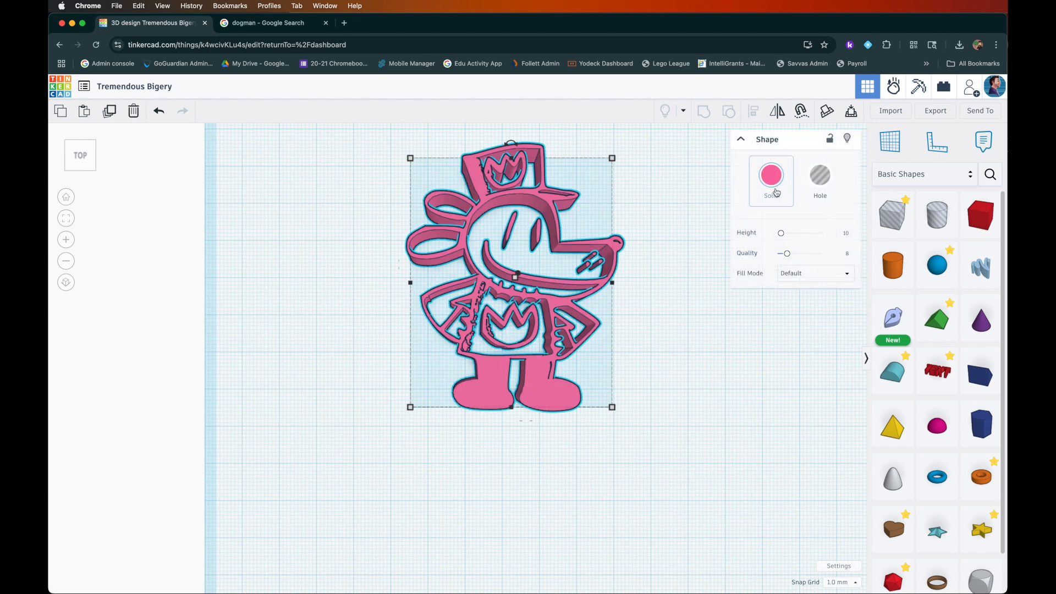
pyautogui.click(800, 277)
pyautogui.click(806, 307)
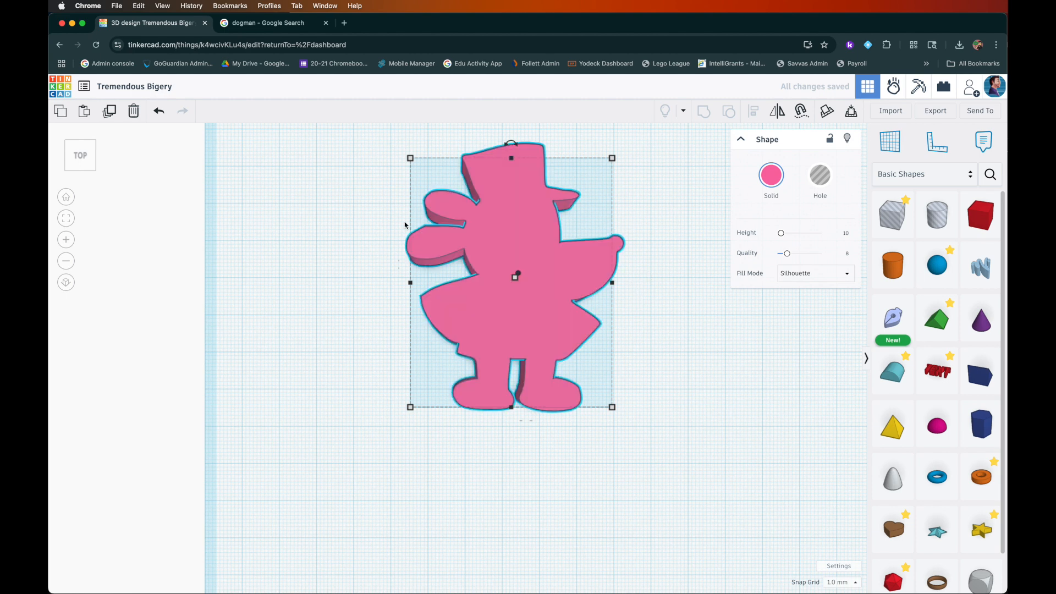
pyautogui.moveTo(83, 166); pyautogui.dragTo(86, 152)
pyautogui.moveTo(489, 297); pyautogui.dragTo(489, 316)
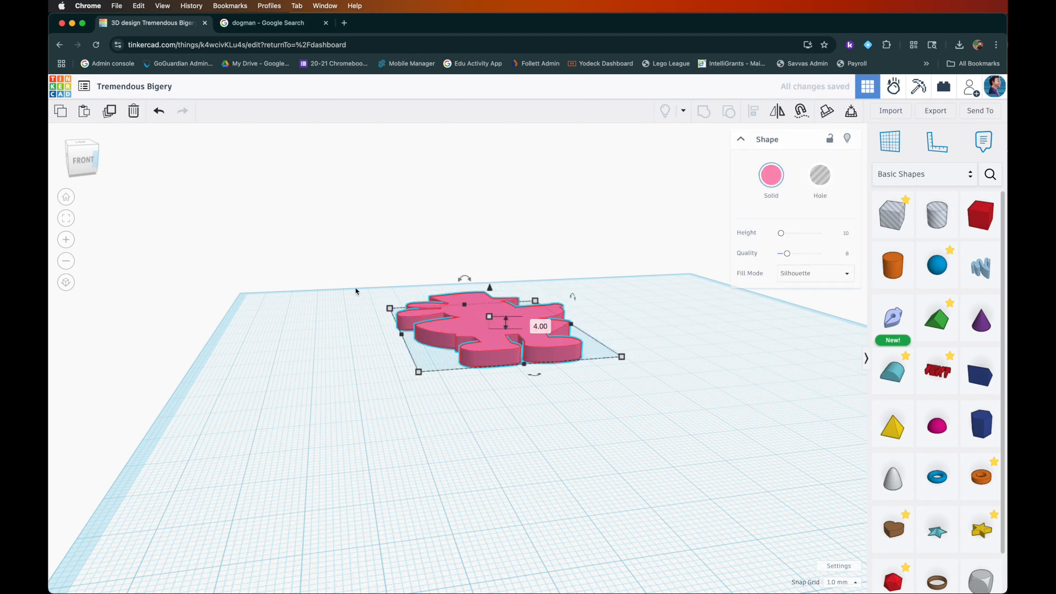
# Step: Give a duplicate of the silhouette the Default fill mode and make it taller than the base as a raised detail layer
pyautogui.click(815, 273)
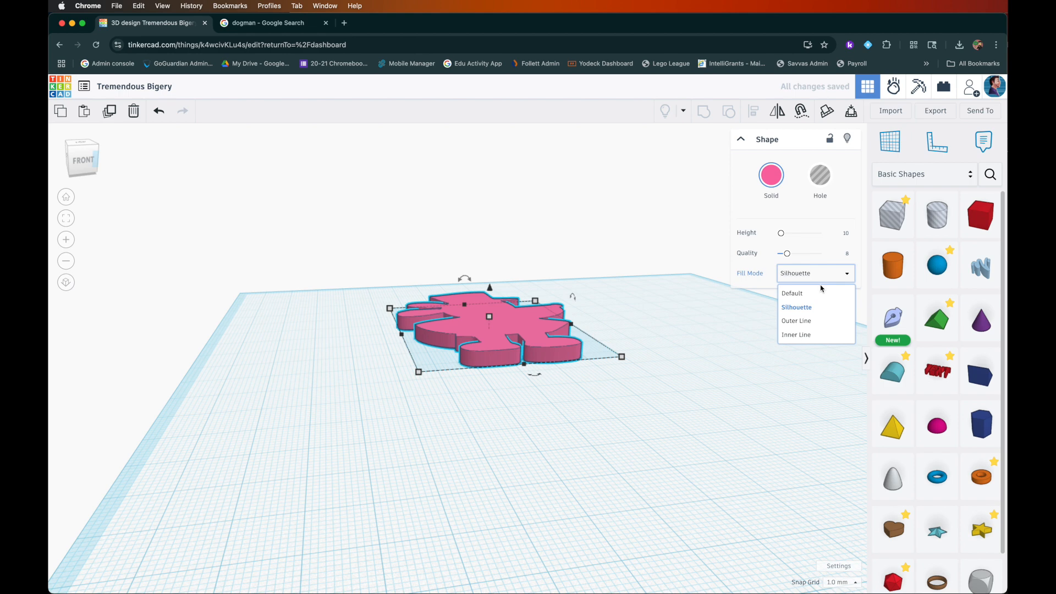
pyautogui.click(794, 292)
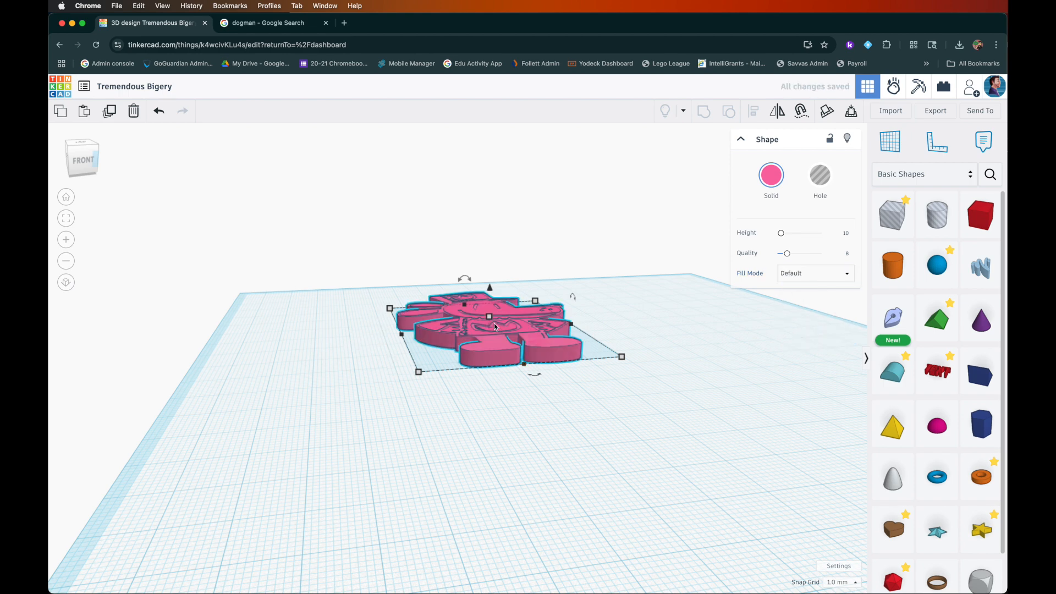
pyautogui.moveTo(490, 317); pyautogui.dragTo(491, 312)
pyautogui.click(334, 341)
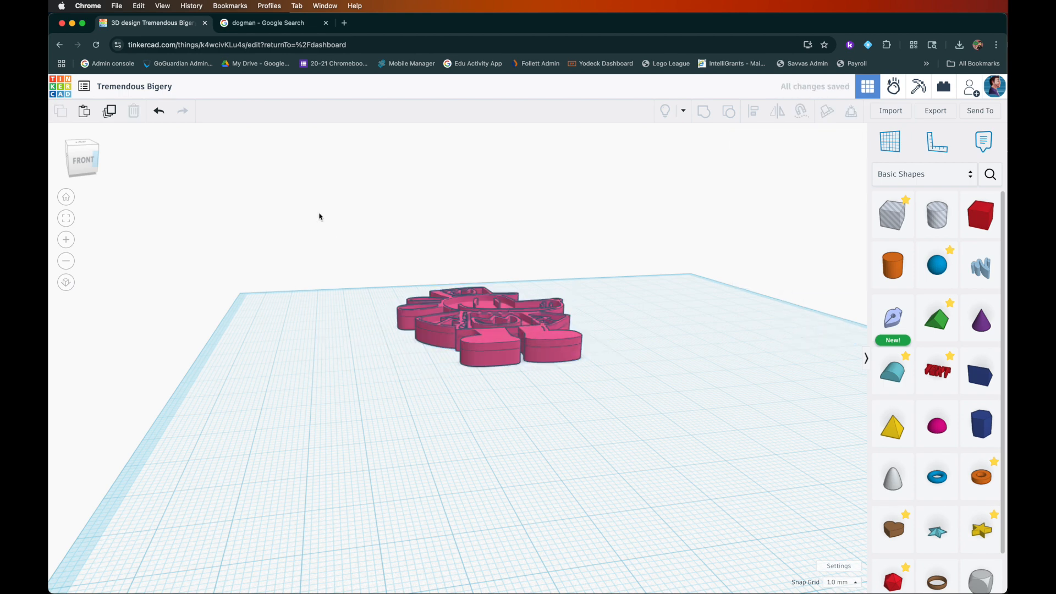
# Step: Viewing from above, move the Default-fill detail layer off the silhouette base and place it back on top of it
pyautogui.click(94, 159)
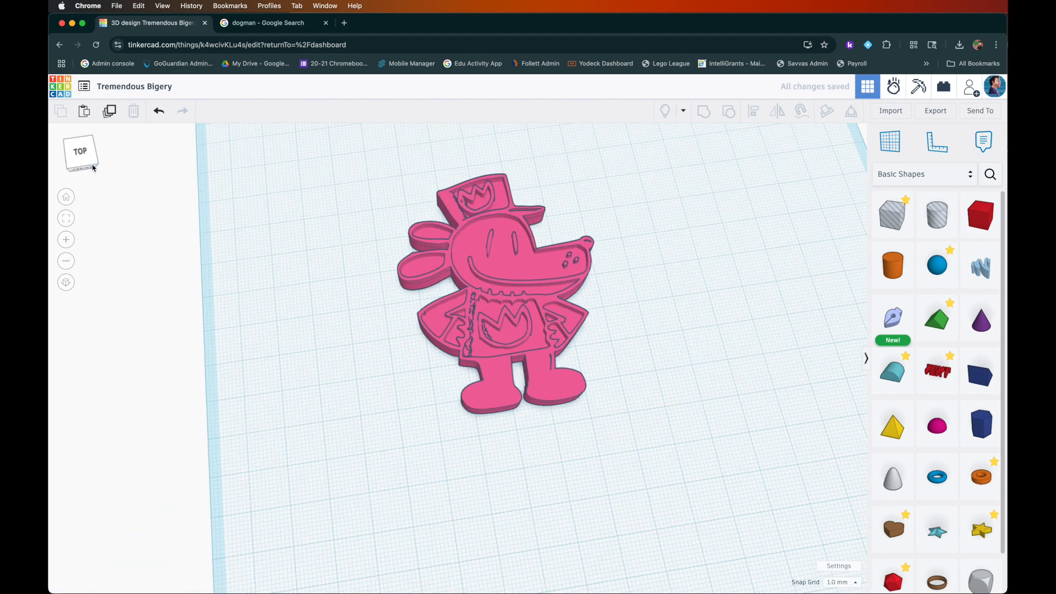
pyautogui.moveTo(456, 277); pyautogui.dragTo(275, 312)
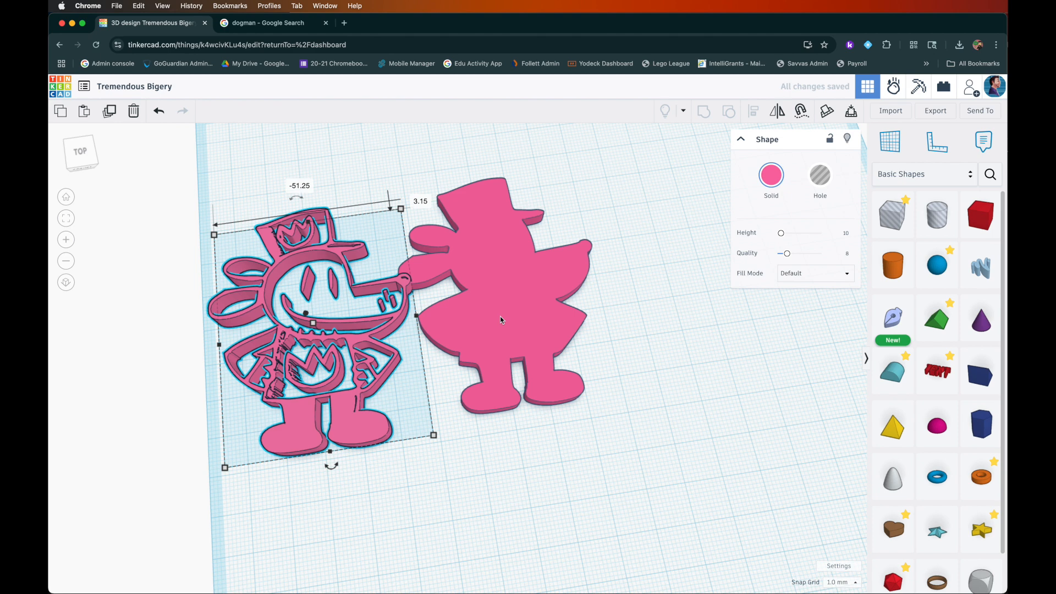
pyautogui.moveTo(295, 416); pyautogui.dragTo(496, 381)
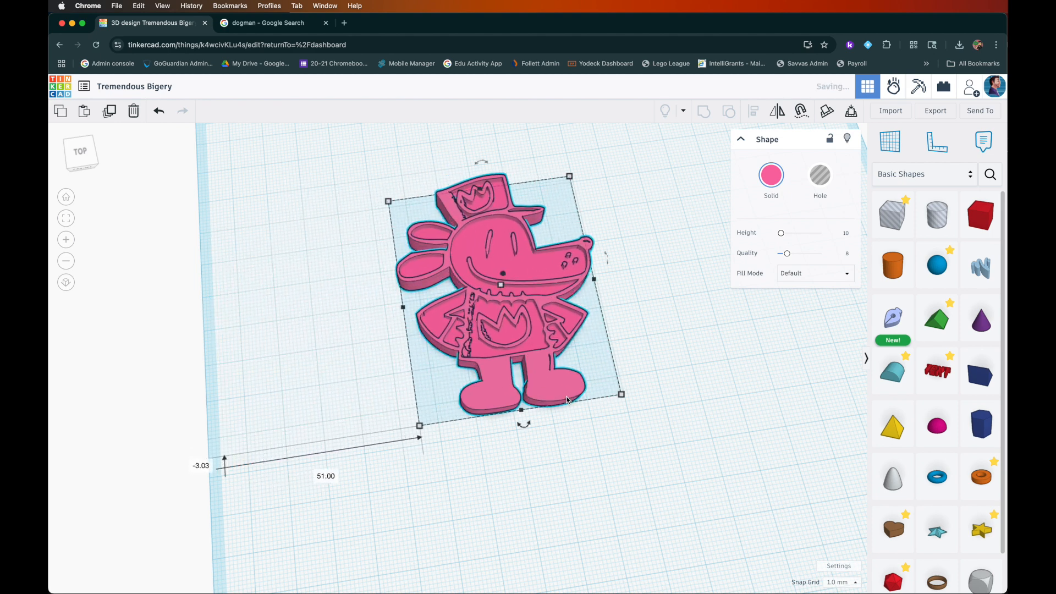
pyautogui.click(580, 462)
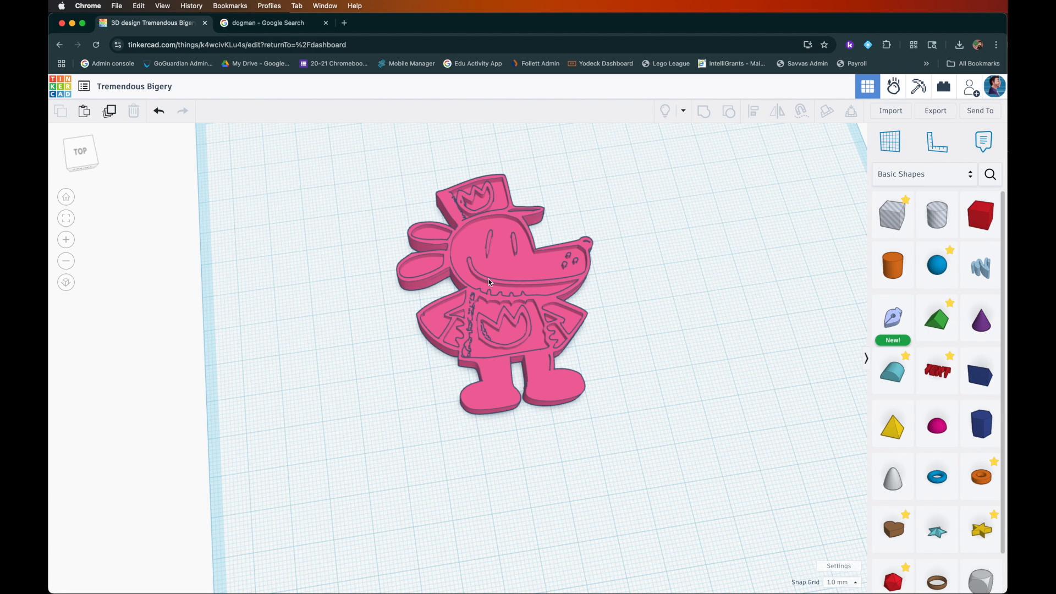
# Step: Move the detail layer off the silhouette base so it lies beside it, and switch to Inkscape
pyautogui.moveTo(489, 282); pyautogui.dragTo(329, 286)
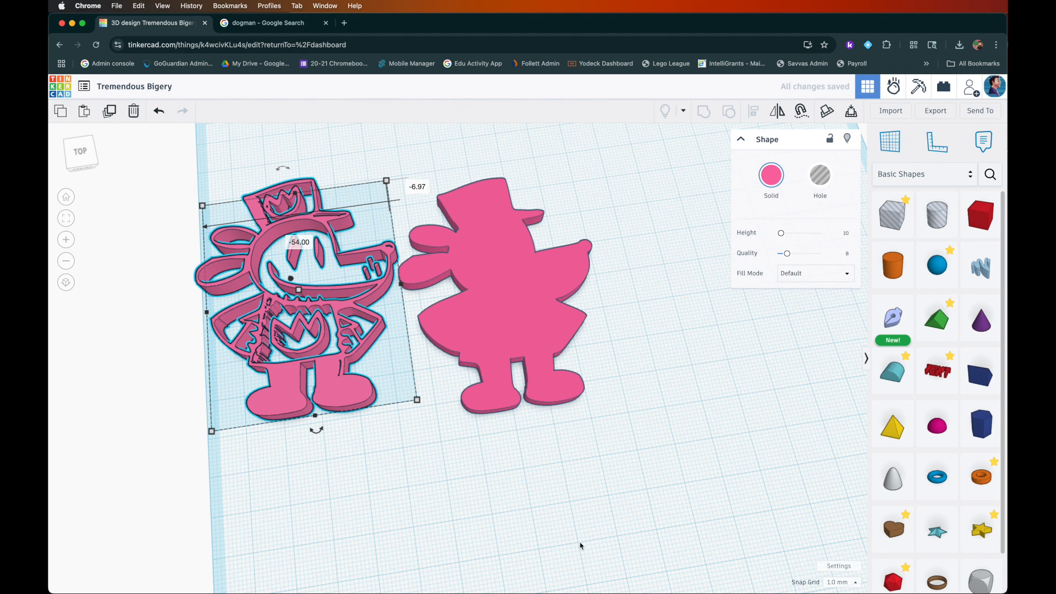
pyautogui.press('super+Tab')
pyautogui.press('super+Tab')
pyautogui.press('super+Tab')
pyautogui.press('super+Tab')
pyautogui.press('super+Tab')
pyautogui.press('super+Tab')
pyautogui.press('super+Tab')
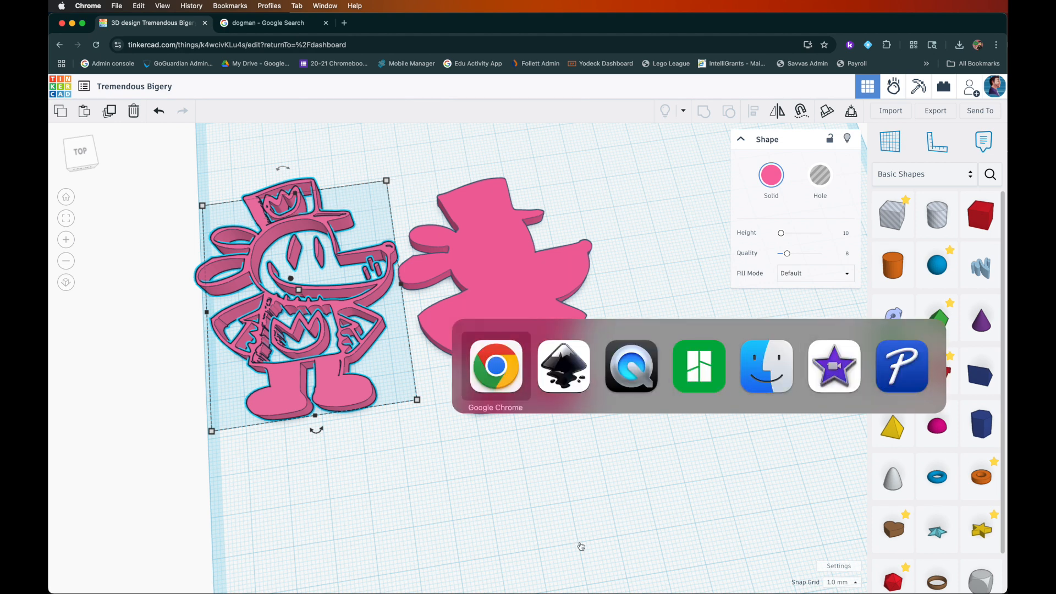
pyautogui.press('super+Tab')
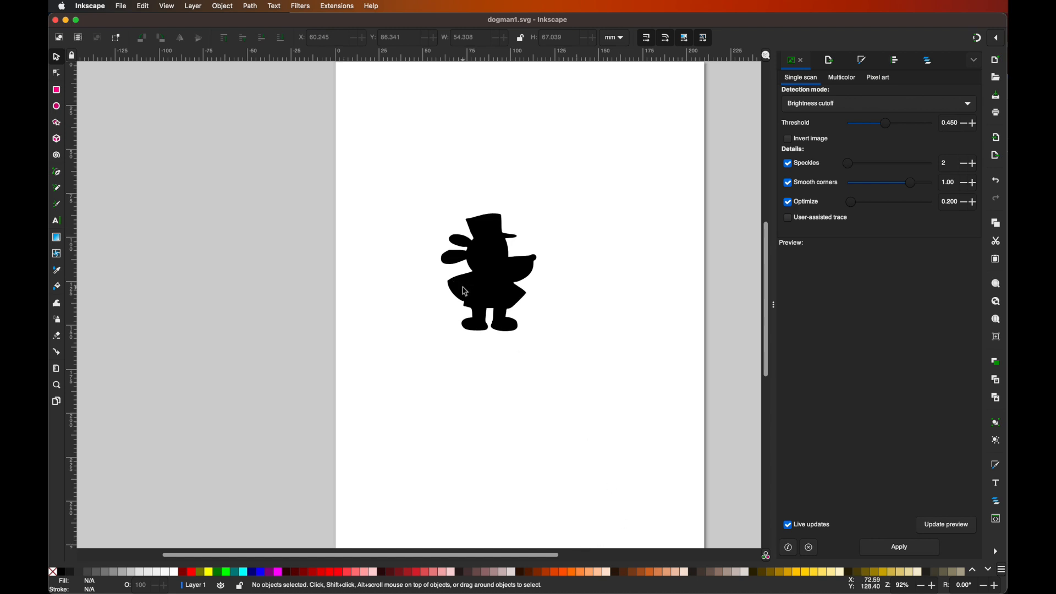
pyautogui.moveTo(478, 294)
pyautogui.mouseDown()
pyautogui.moveTo(596, 318)
pyautogui.moveTo(594, 358)
pyautogui.mouseUp()
pyautogui.press('Escape')
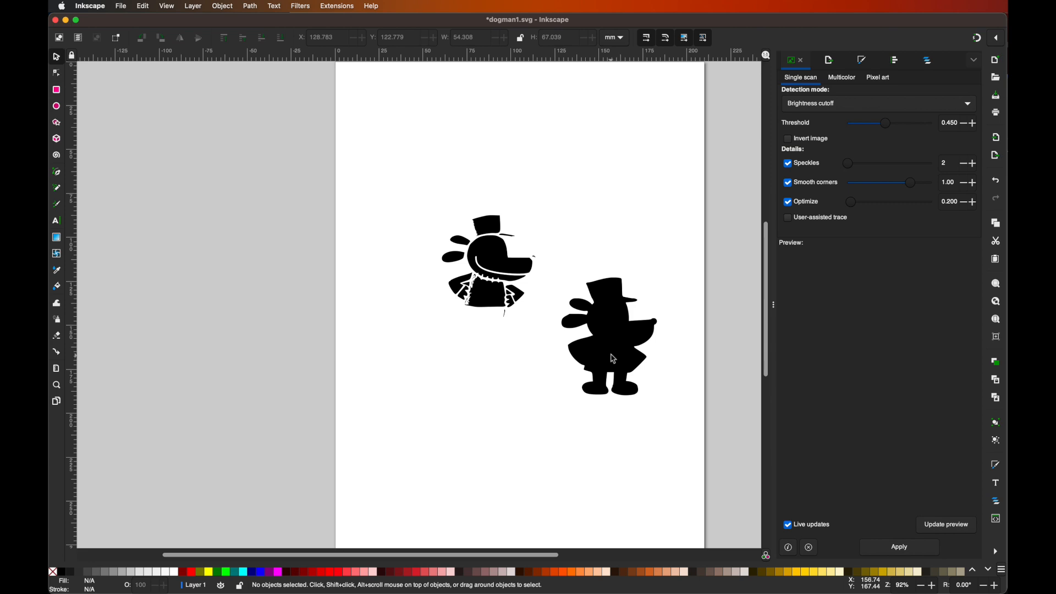
pyautogui.click(495, 264)
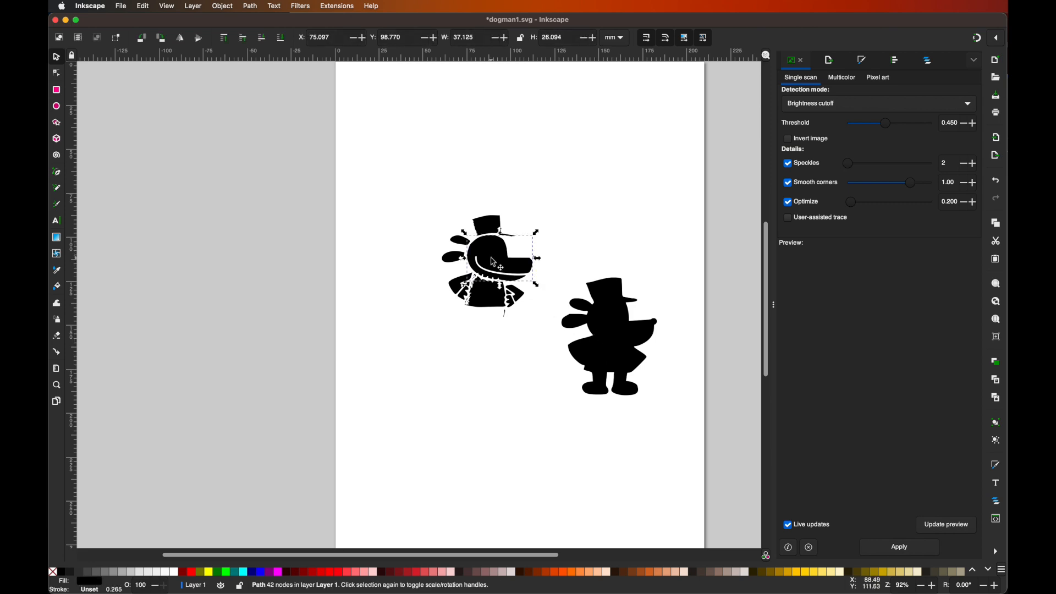
pyautogui.moveTo(494, 262); pyautogui.dragTo(555, 185)
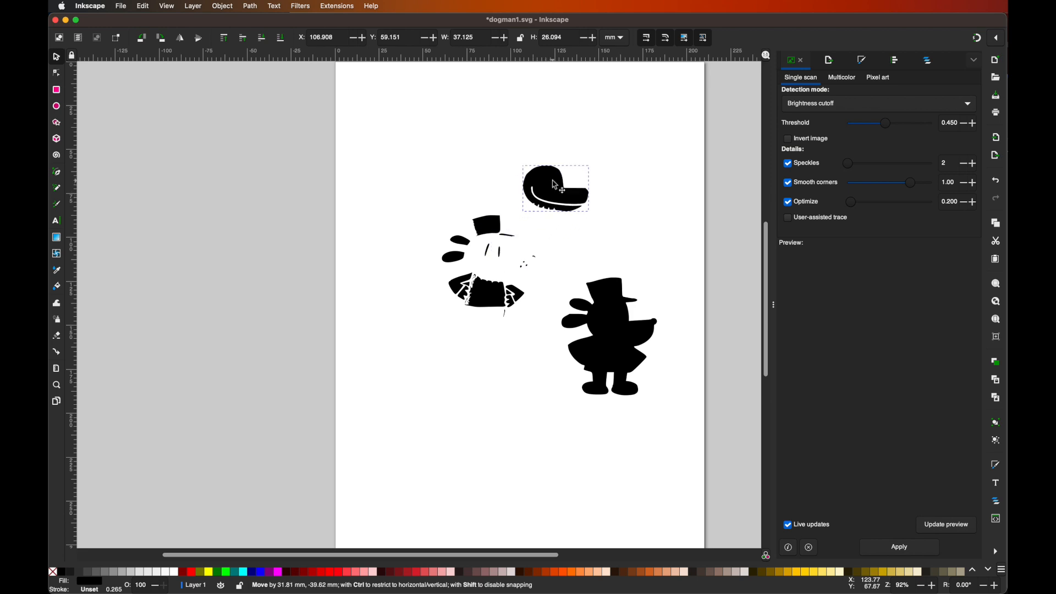
pyautogui.moveTo(555, 185); pyautogui.dragTo(555, 186)
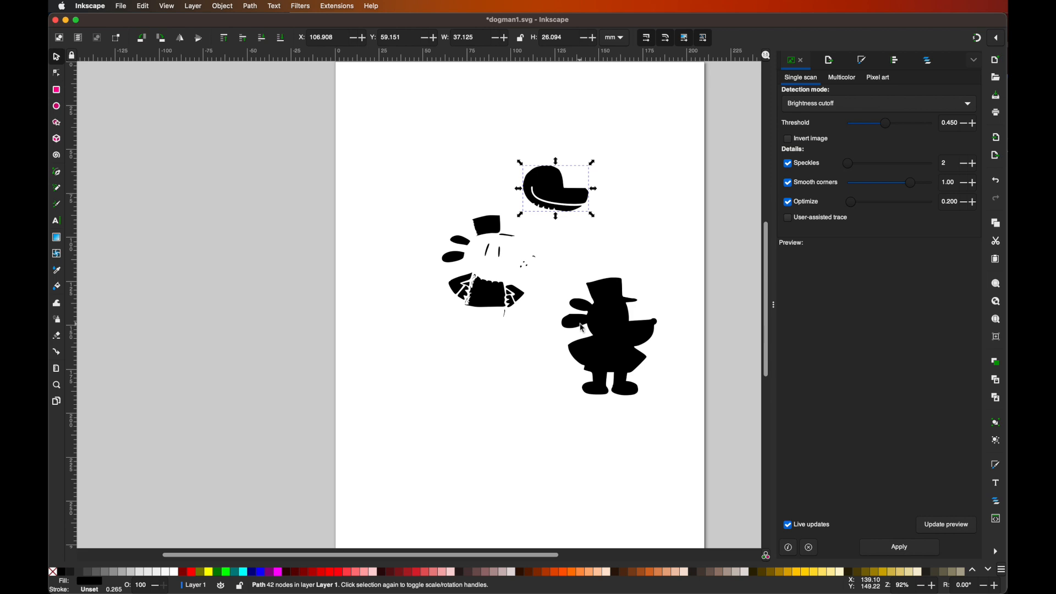
pyautogui.press('super+z')
pyautogui.press('super+z')
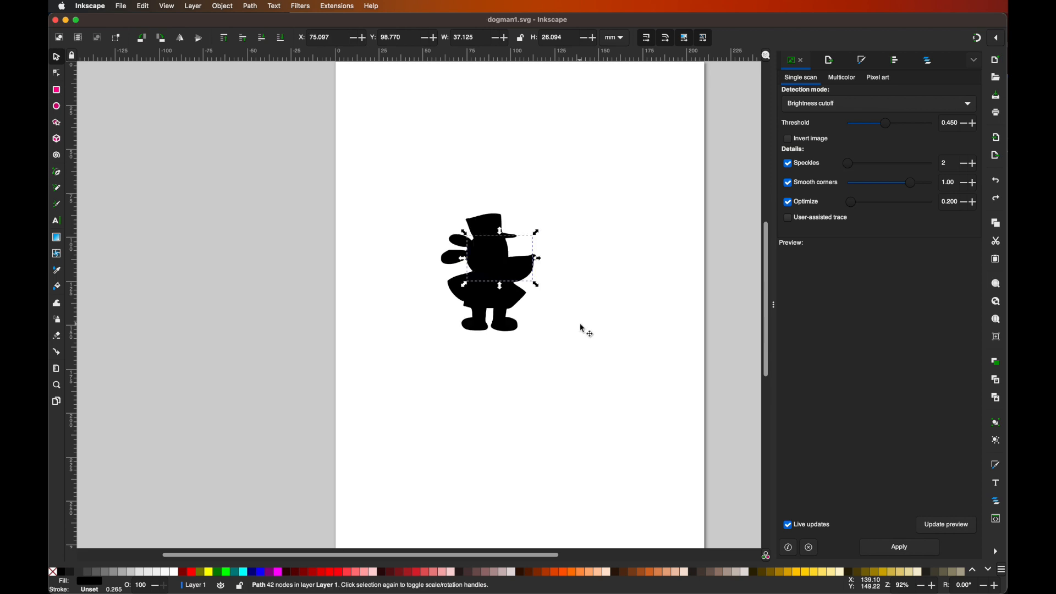
pyautogui.click(450, 342)
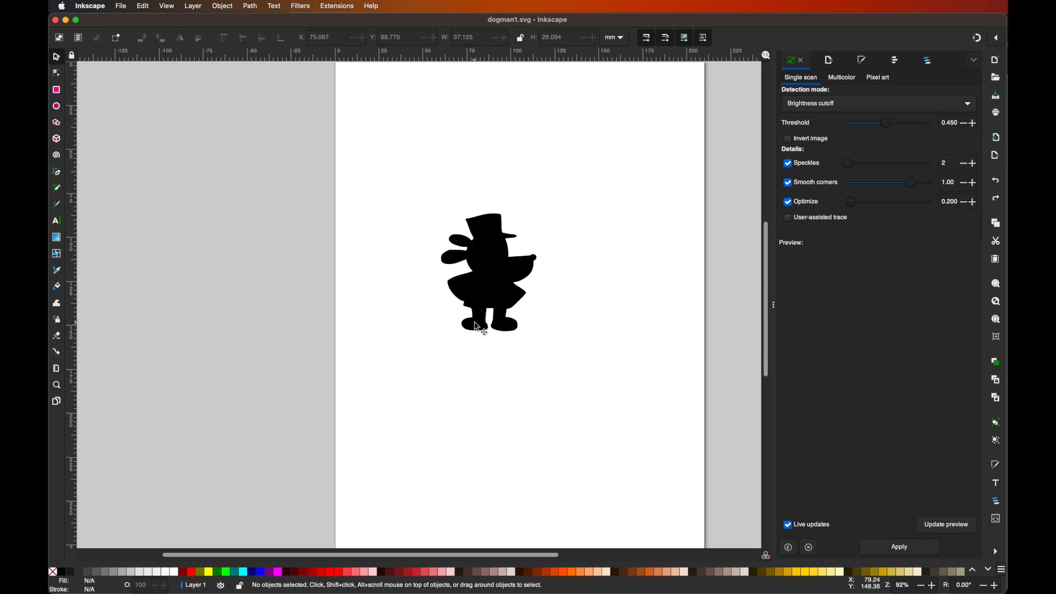
# Step: Move the full-body silhouette clear of the traced pieces and lift the head piece above the rest of the figure
pyautogui.moveTo(478, 327); pyautogui.dragTo(626, 349)
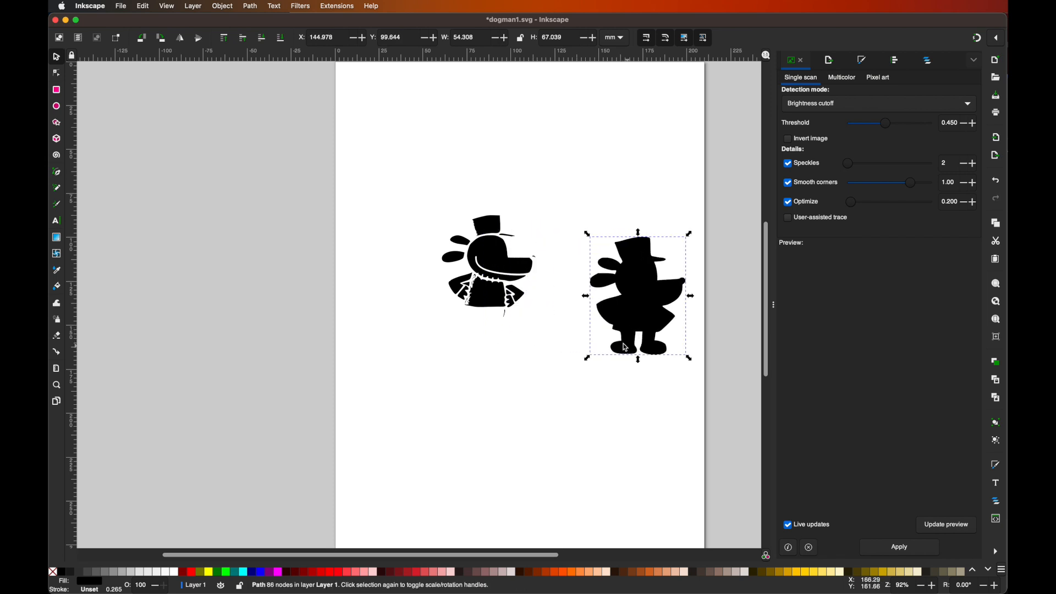
pyautogui.hscroll(1, 543, 296)
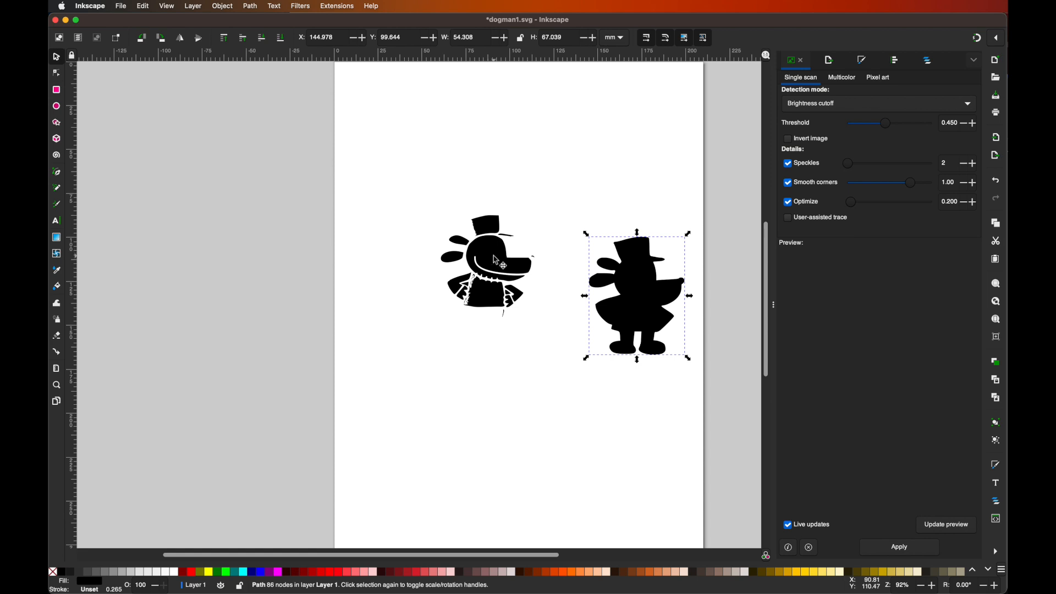
pyautogui.moveTo(496, 260); pyautogui.dragTo(545, 174)
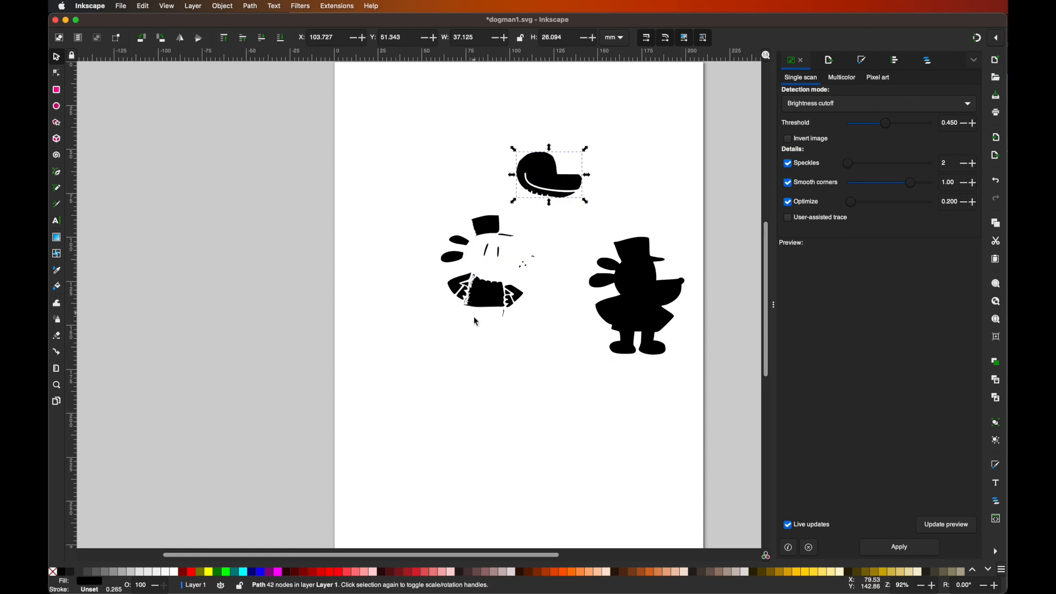
# Step: Move the shirt piece below the figure and its crown-shaped emblem aside, and delete the emblem's surrounding outline piece
pyautogui.moveTo(491, 304); pyautogui.dragTo(489, 399)
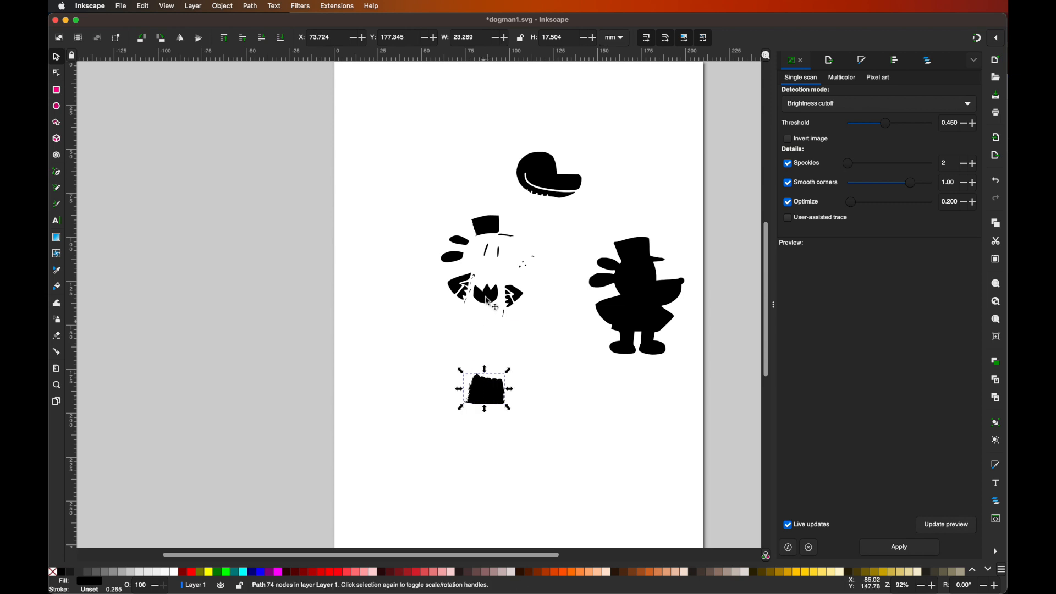
pyautogui.moveTo(488, 296); pyautogui.dragTo(557, 362)
pyautogui.moveTo(487, 302); pyautogui.dragTo(401, 357)
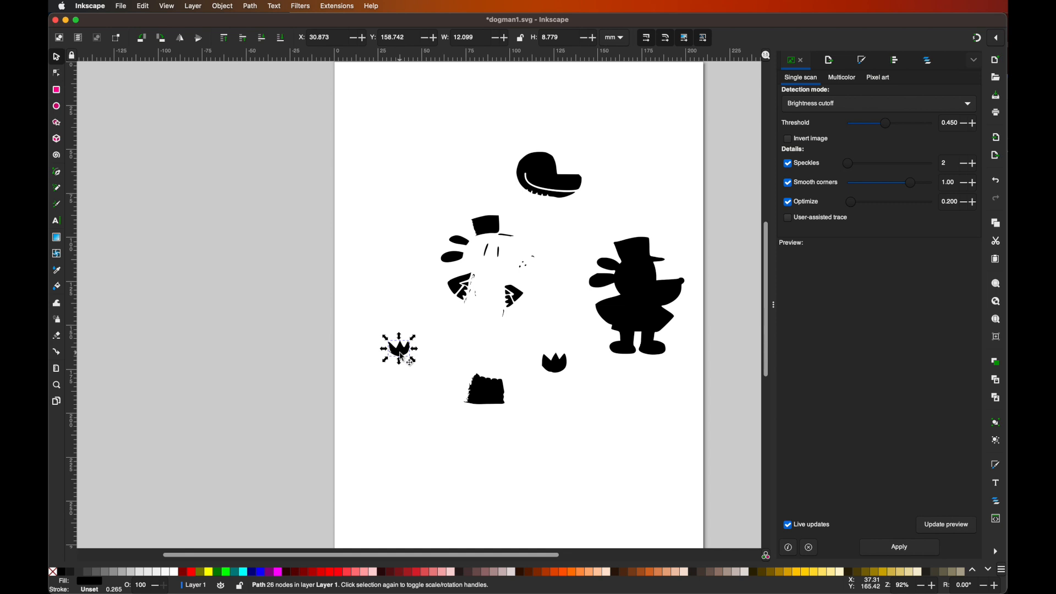
pyautogui.press('Delete')
# Step: Pull the sleeve and arm pieces on both sides of the body outward, away from the small scraps
pyautogui.moveTo(461, 291); pyautogui.dragTo(398, 290)
pyautogui.moveTo(466, 297); pyautogui.dragTo(425, 287)
pyautogui.moveTo(500, 296); pyautogui.dragTo(554, 299)
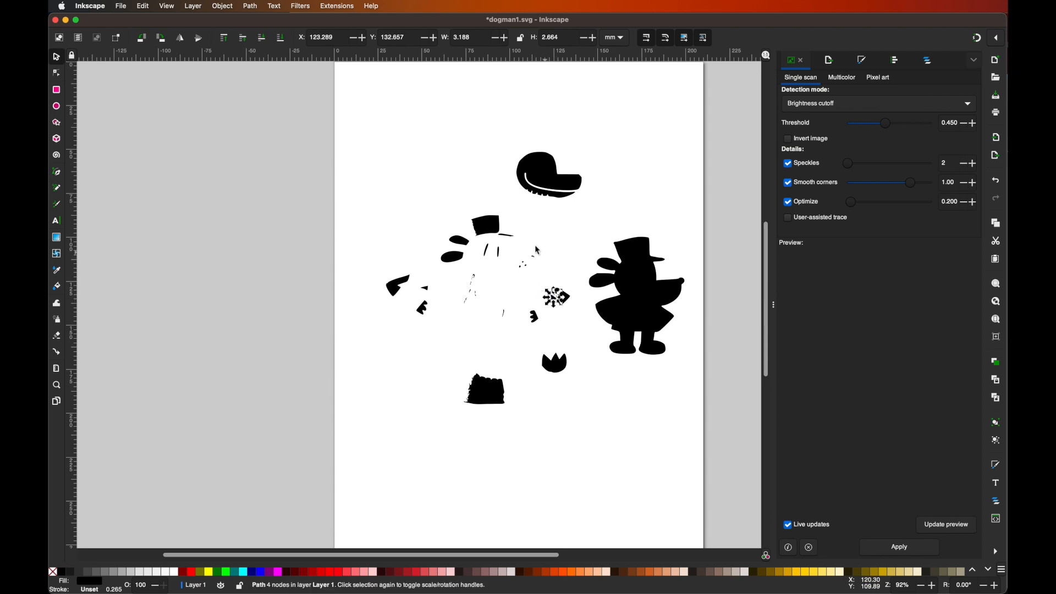
# Step: Delete the small leftover scraps around the shirt area and the sliver near the tip of the nose
pyautogui.moveTo(457, 266); pyautogui.dragTo(487, 328)
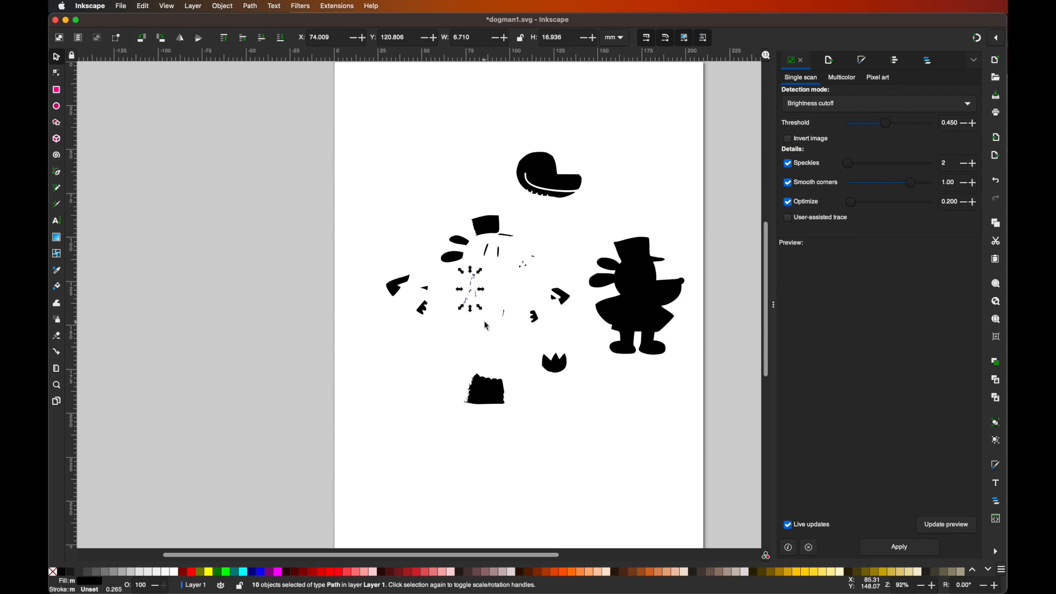
pyautogui.press('Delete')
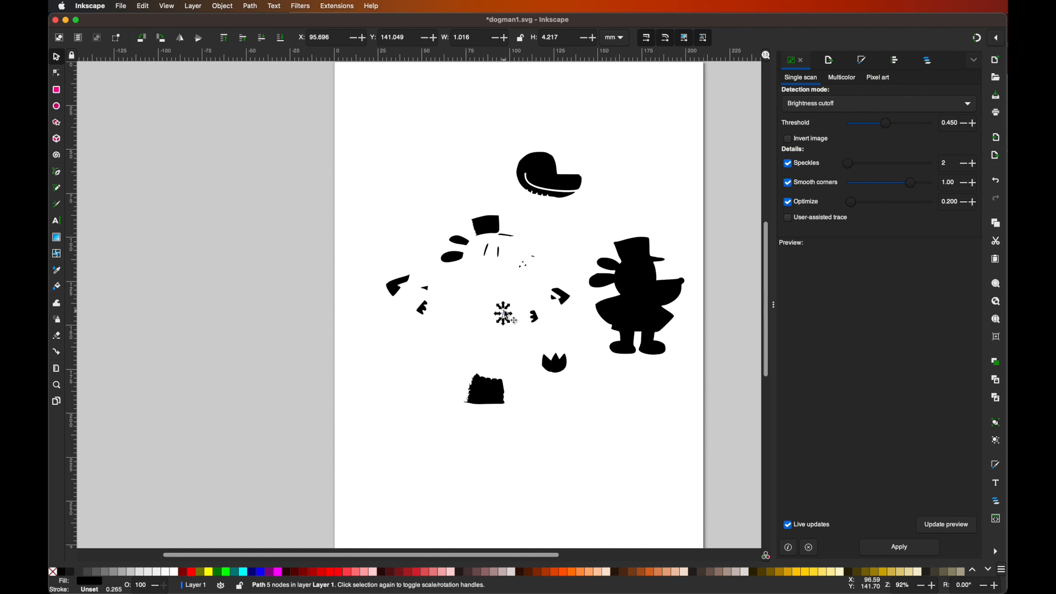
pyautogui.click(534, 257)
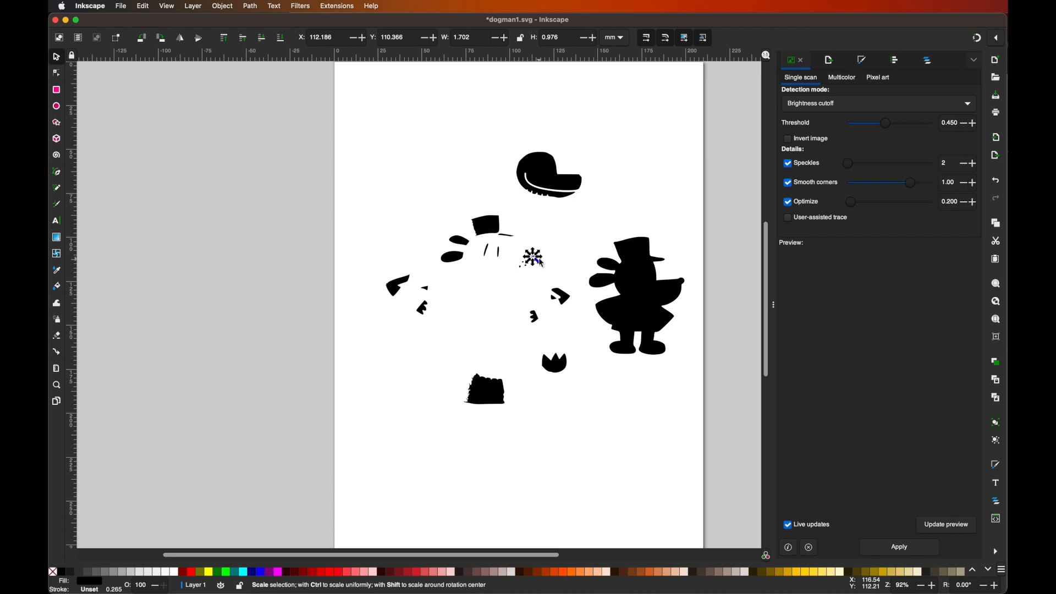
pyautogui.press('Delete')
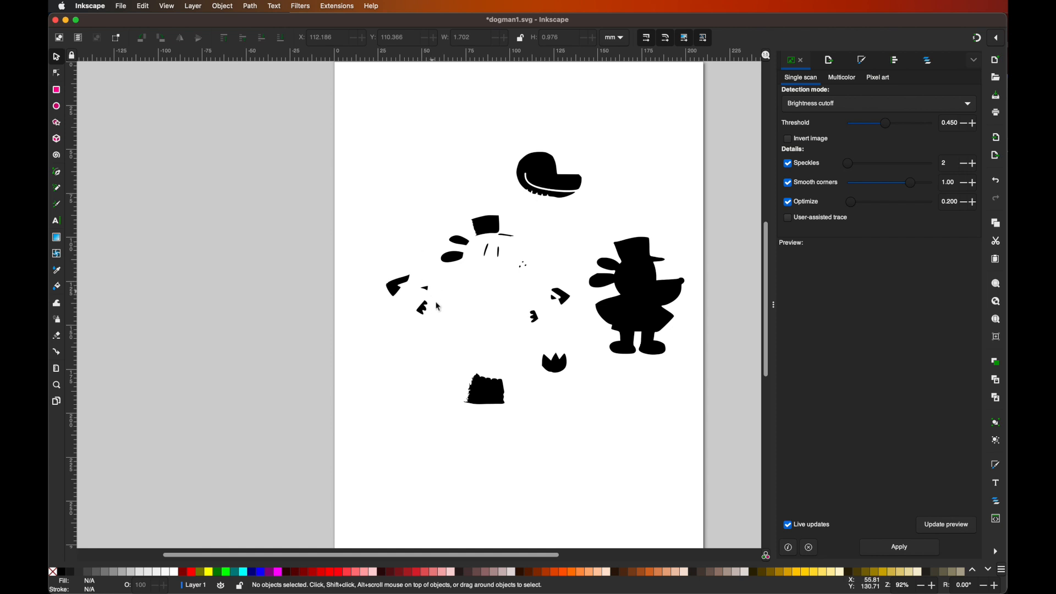
# Step: Delete the shirt piece, separate the hat's crown-shaped emblem from the hat block, and delete the leftover emblem outline
pyautogui.click(494, 396)
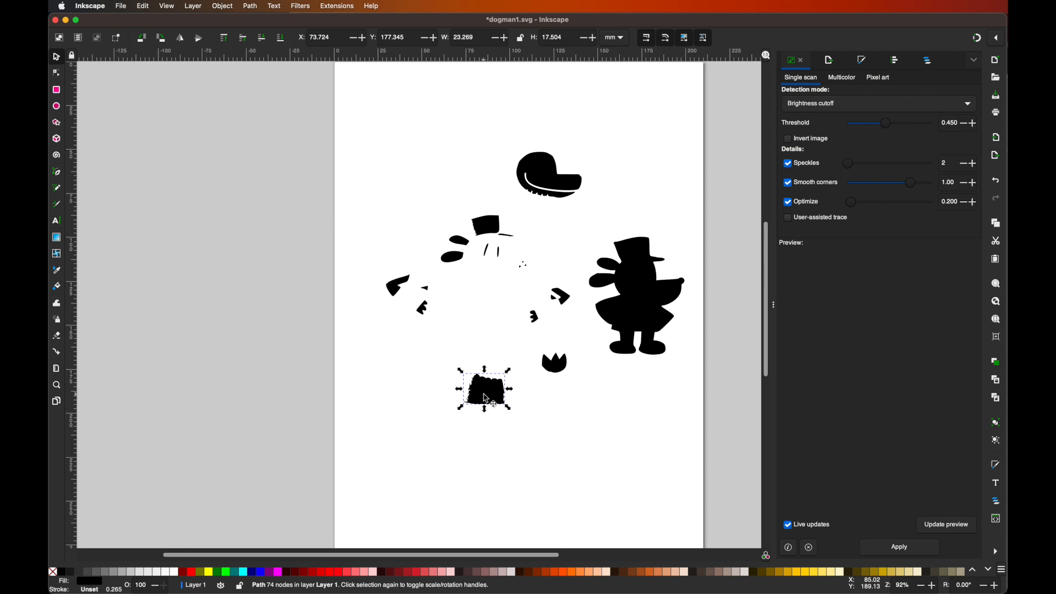
pyautogui.press('Delete')
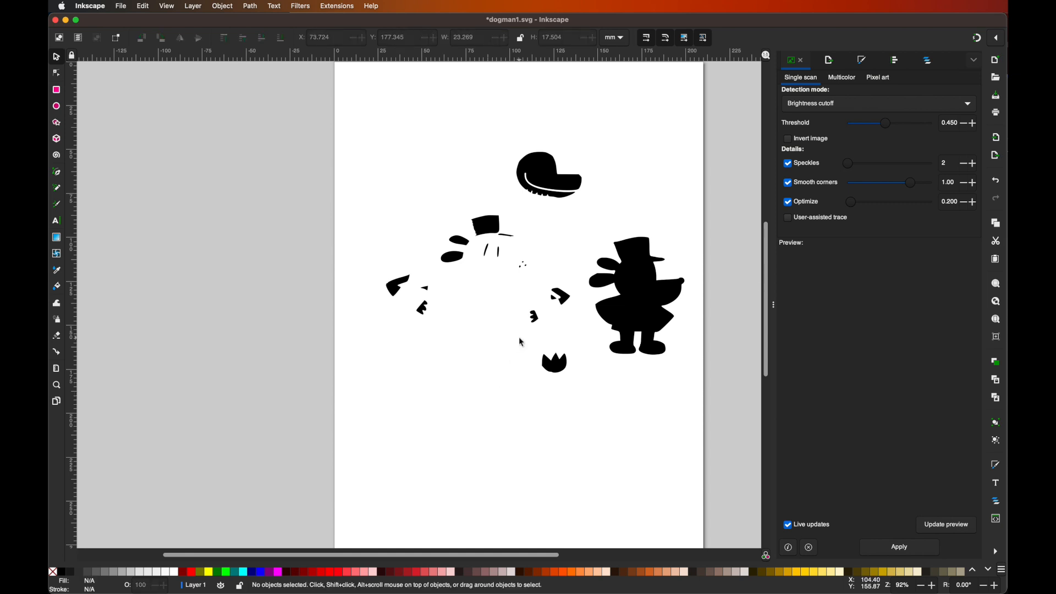
pyautogui.moveTo(495, 228); pyautogui.dragTo(417, 199)
pyautogui.click(487, 226)
pyautogui.press('Delete')
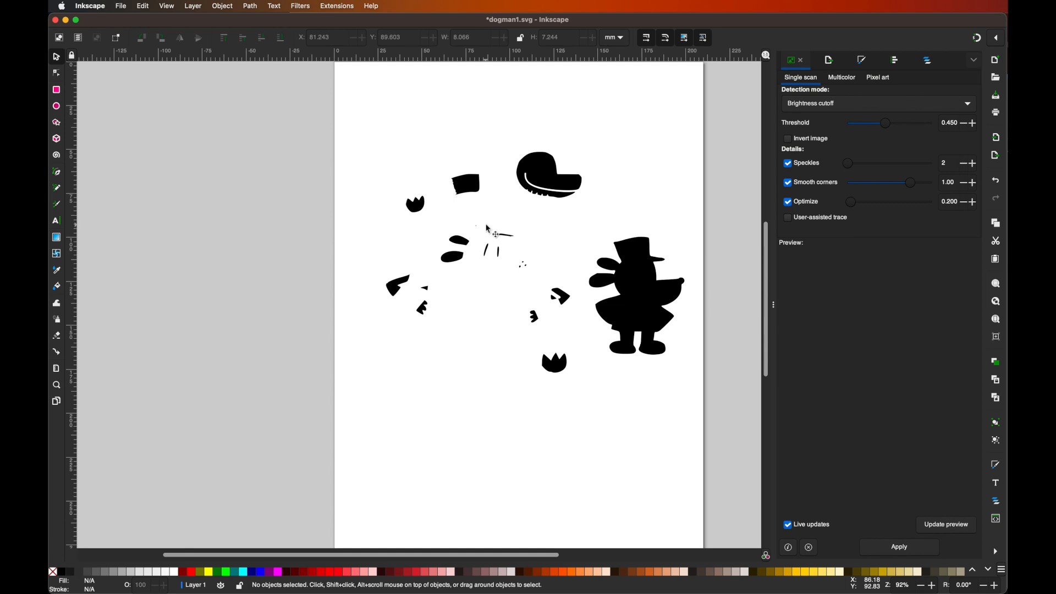
# Step: Show the layers and objects list for the head piece and move its path3170 to the bottom of the stacking order
pyautogui.click(537, 169)
pyautogui.rightClick(537, 169)
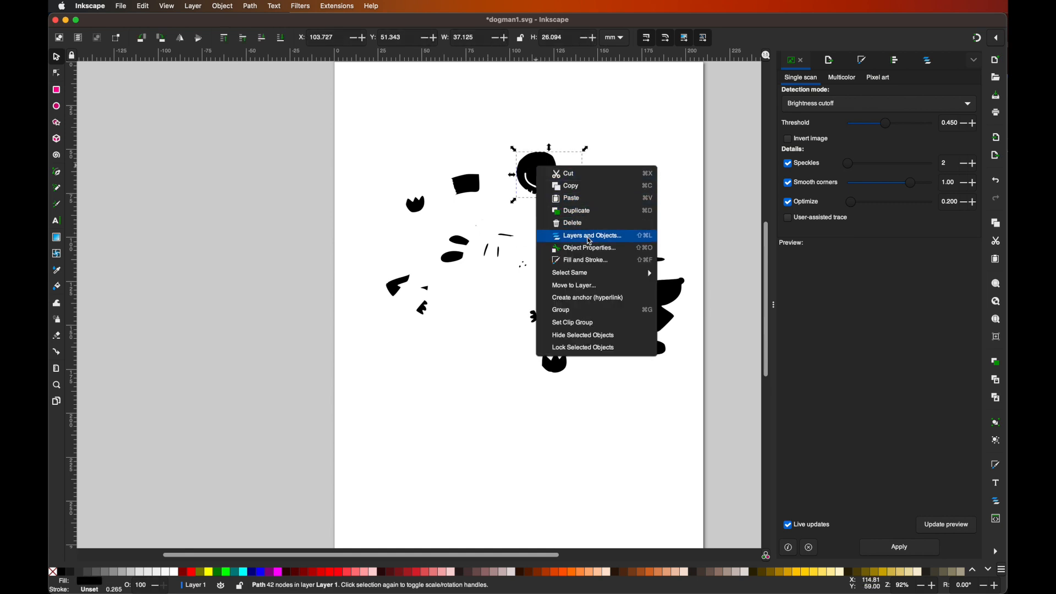
pyautogui.click(590, 241)
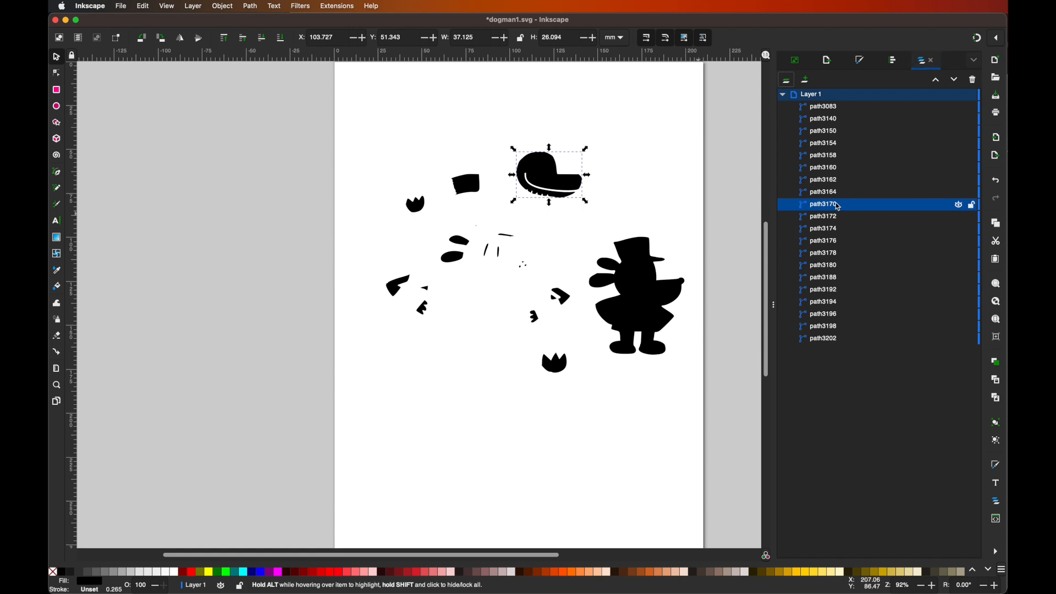
pyautogui.moveTo(841, 208); pyautogui.dragTo(827, 344)
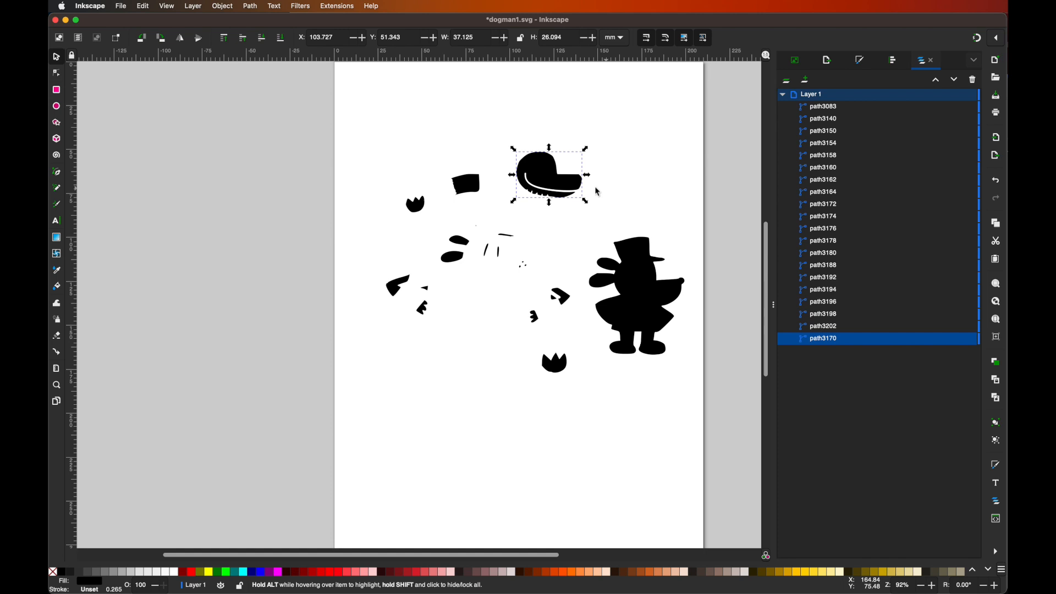
# Step: Fill the two eye shapes with white and reposition the head piece slightly
pyautogui.moveTo(521, 248); pyautogui.dragTo(485, 254)
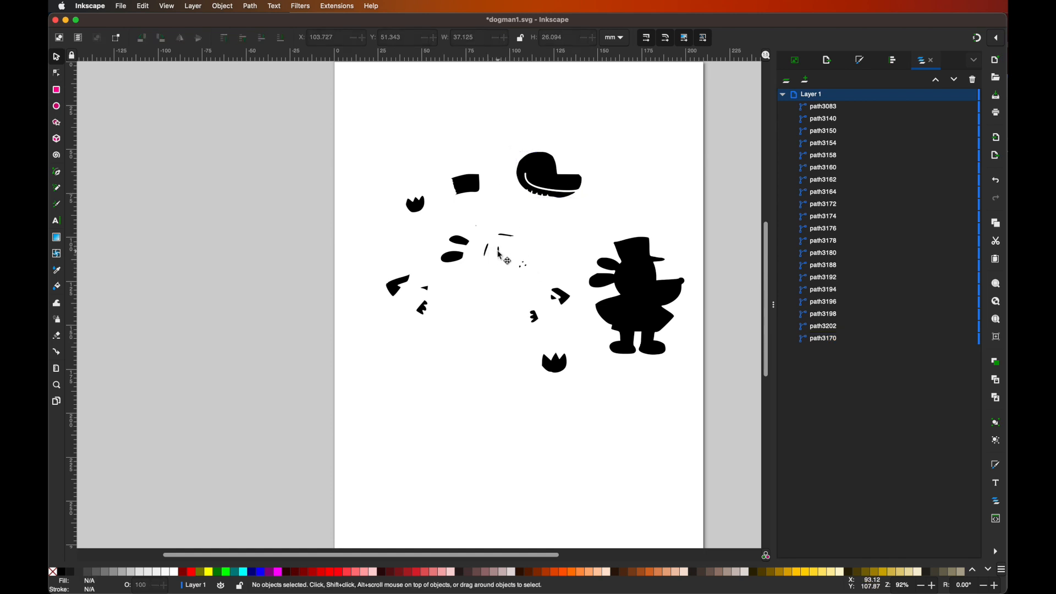
pyautogui.click(500, 254)
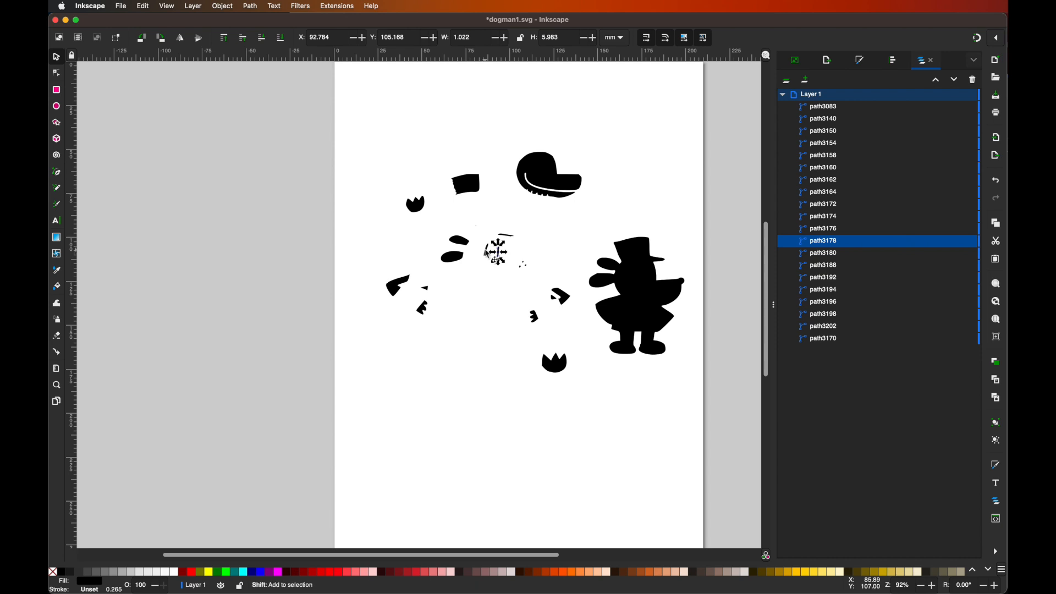
pyautogui.keyDown('shift'); pyautogui.click(488, 253); pyautogui.keyUp('shift')
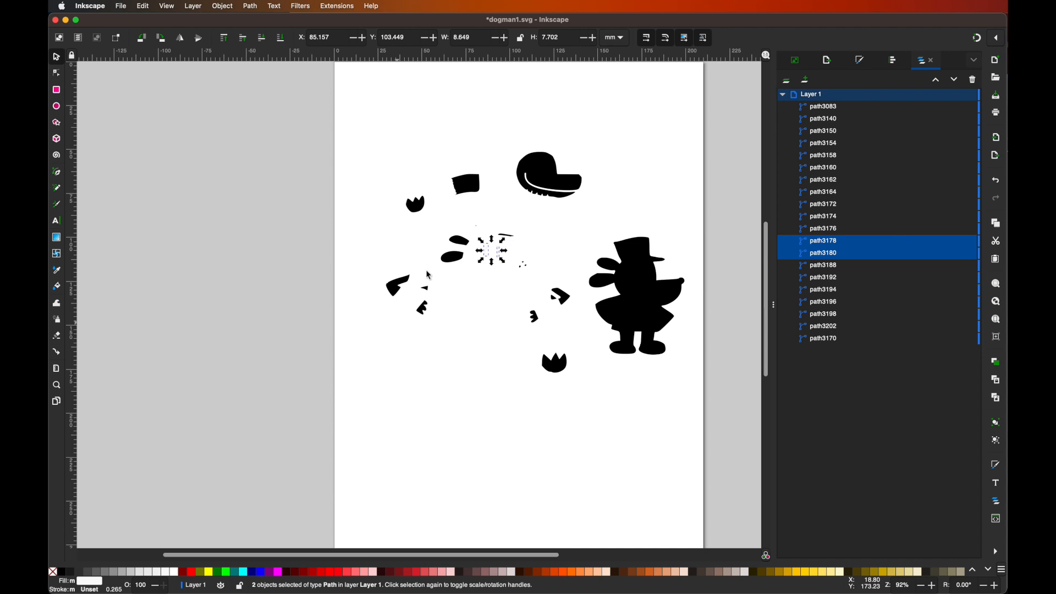
pyautogui.moveTo(528, 198)
pyautogui.mouseDown()
pyautogui.moveTo(490, 259)
pyautogui.moveTo(525, 182)
pyautogui.moveTo(533, 189)
pyautogui.mouseUp()
# Step: Fill the three muzzle dots with white and move the head piece back behind the eyes and dots
pyautogui.click(523, 264)
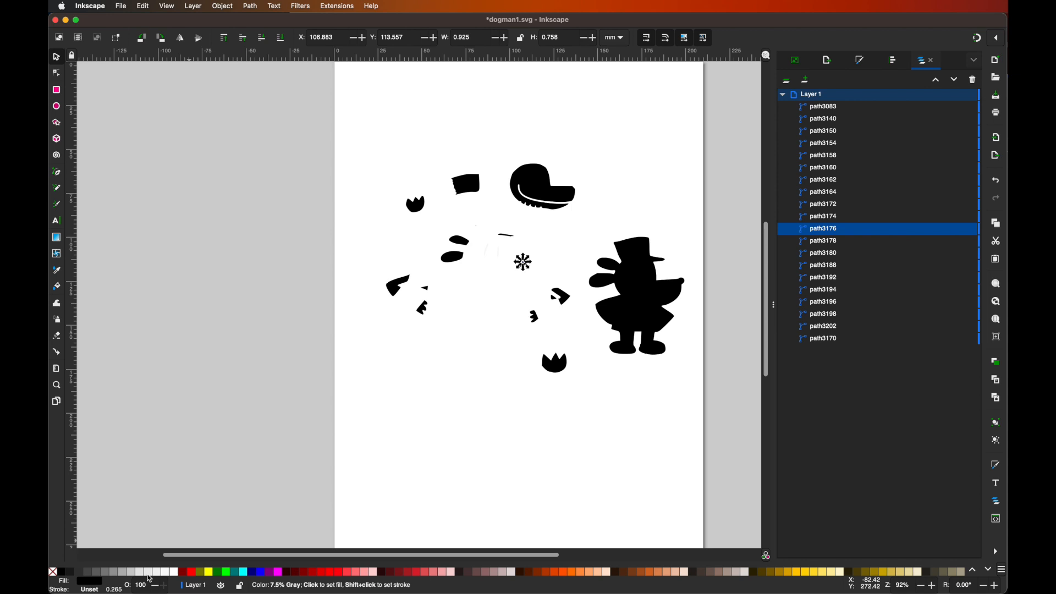
pyautogui.click(523, 287)
pyautogui.moveTo(515, 257); pyautogui.dragTo(533, 276)
pyautogui.click(174, 573)
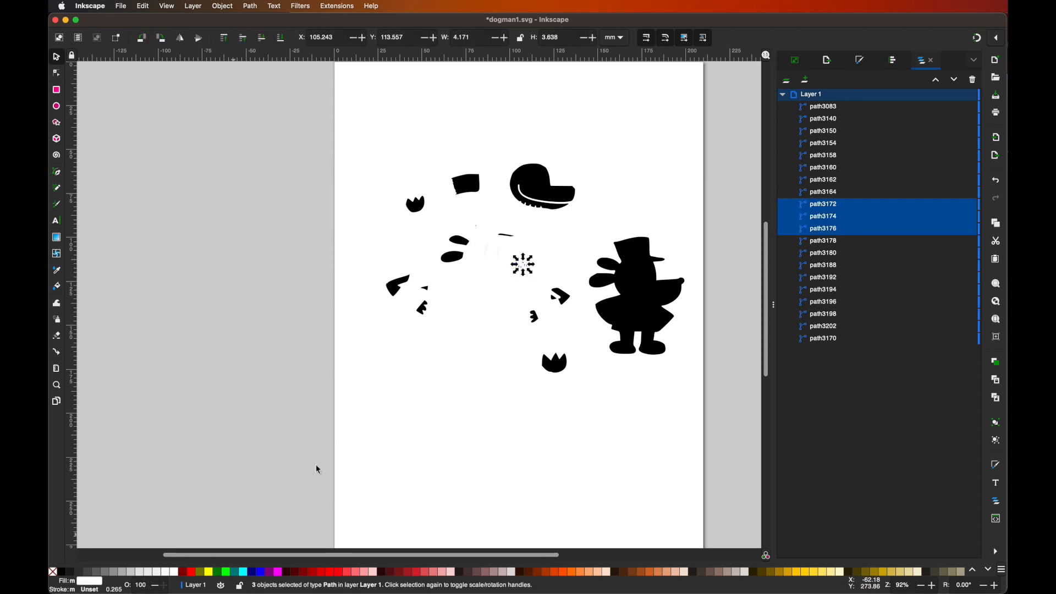
pyautogui.moveTo(540, 178); pyautogui.dragTo(499, 252)
pyautogui.click(551, 251)
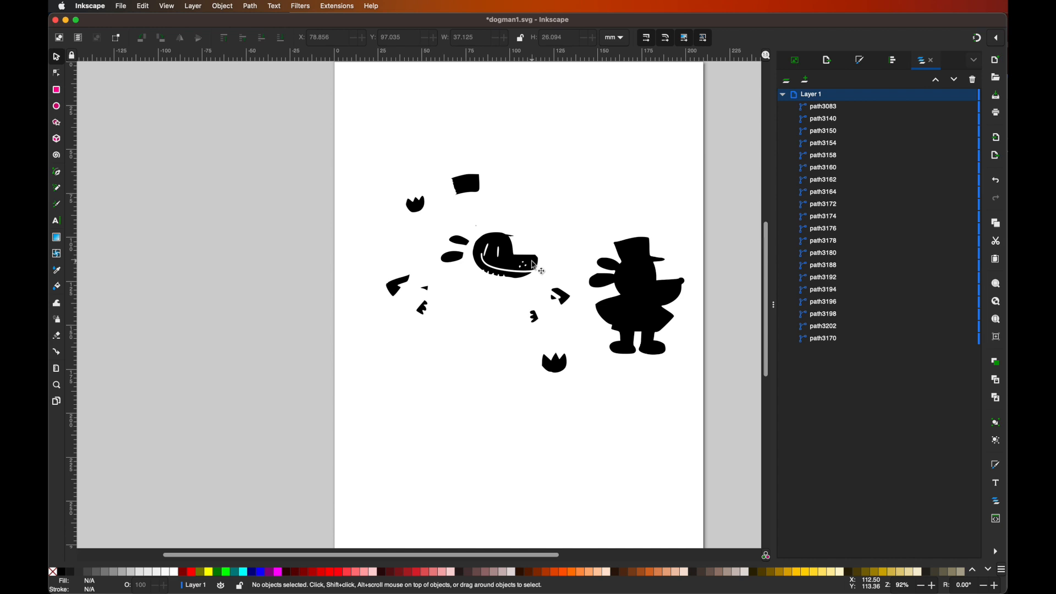
# Step: Shift the head piece closer to the ears and place the hat block on top of the head
pyautogui.moveTo(503, 263); pyautogui.dragTo(493, 267)
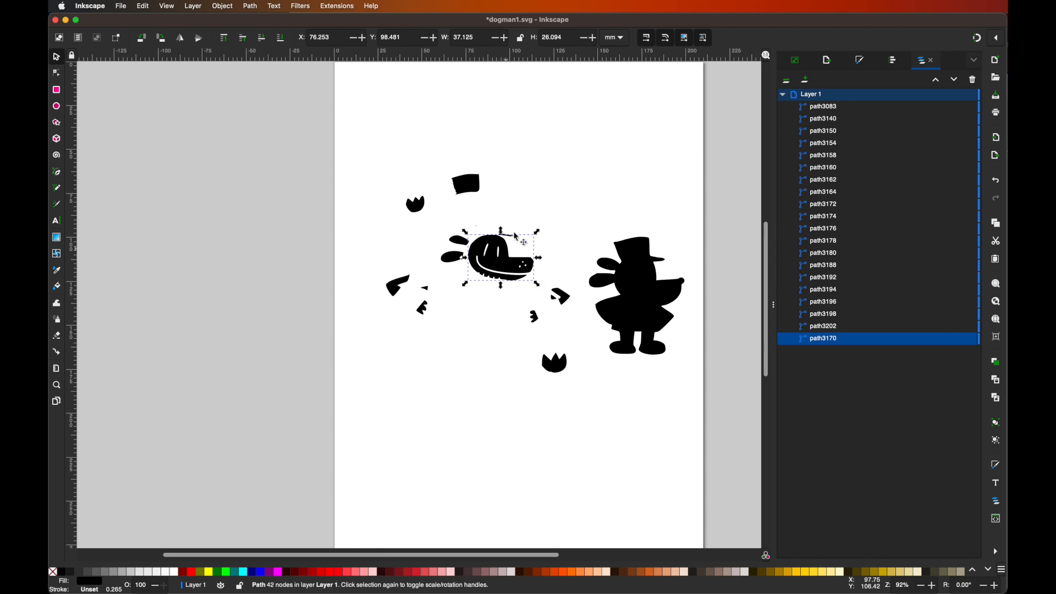
pyautogui.click(517, 220)
pyautogui.moveTo(474, 193); pyautogui.dragTo(493, 226)
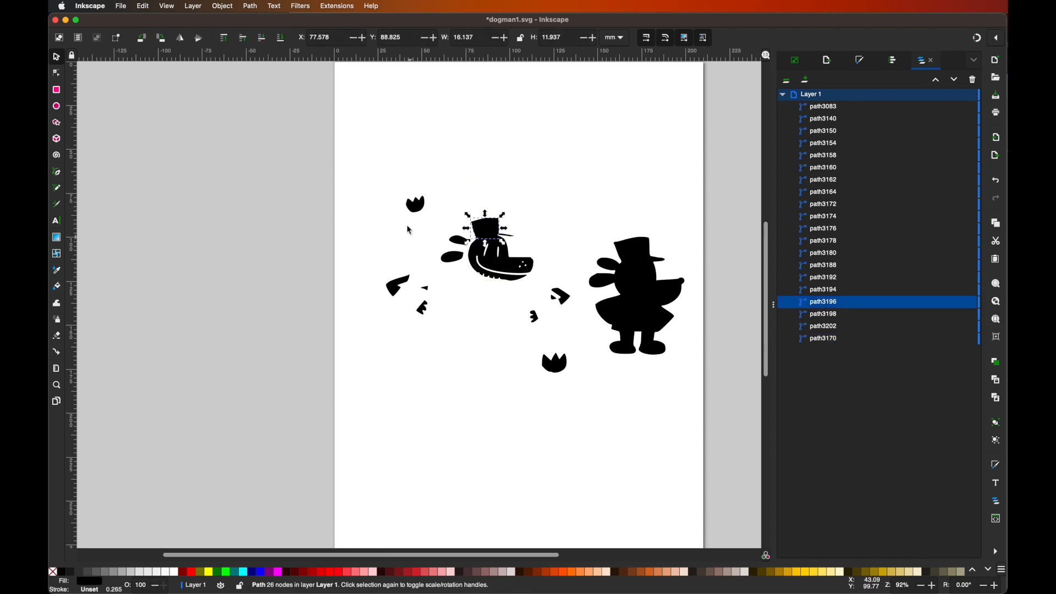
# Step: Place the crown-shaped emblem, filled white, on the hat and move its path3198 to the top of the stacking order
pyautogui.click(421, 208)
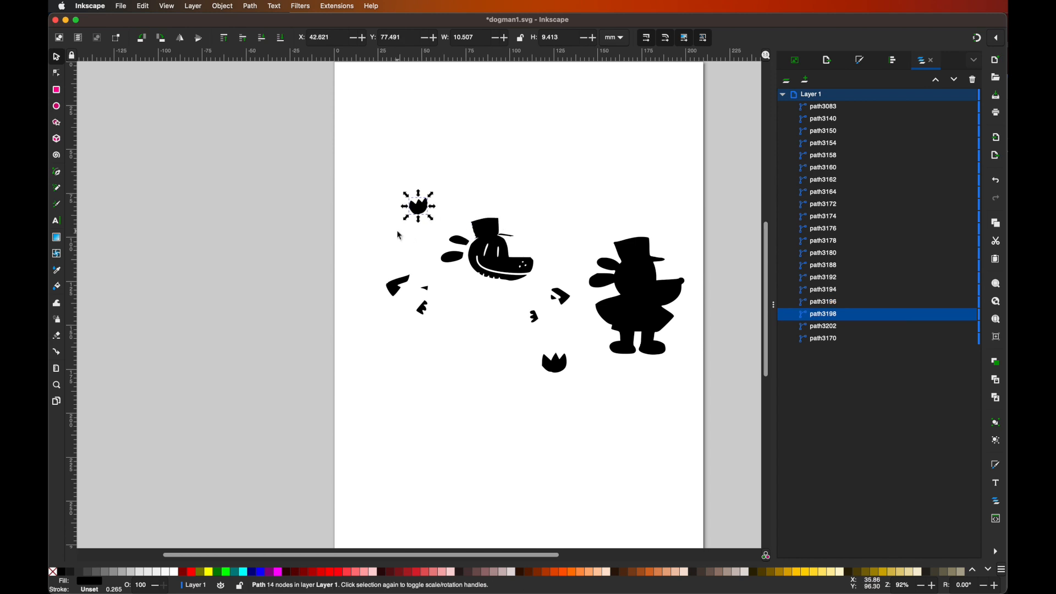
pyautogui.click(175, 571)
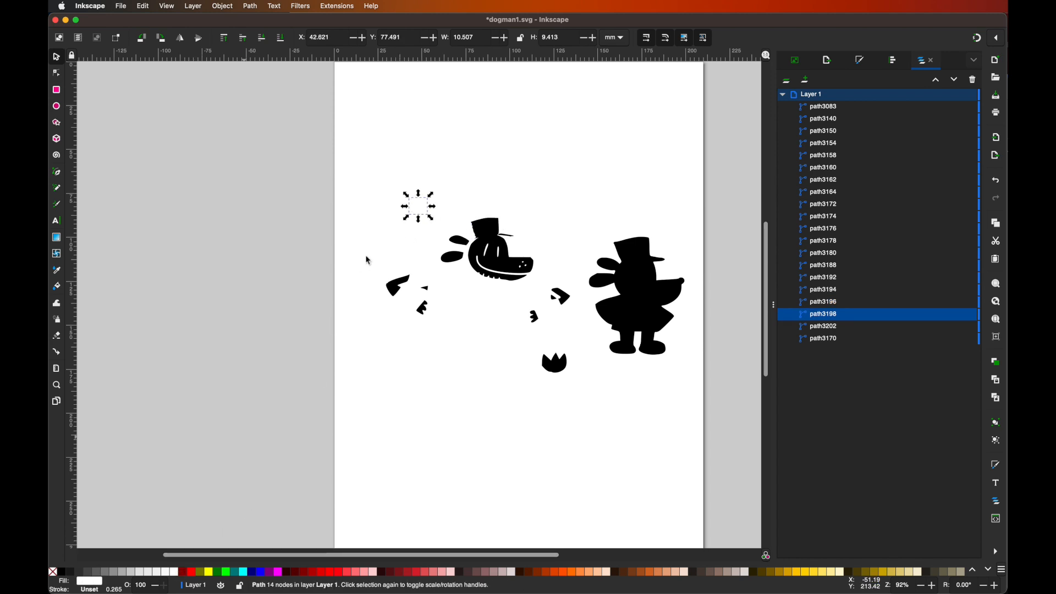
pyautogui.moveTo(419, 211); pyautogui.dragTo(492, 235)
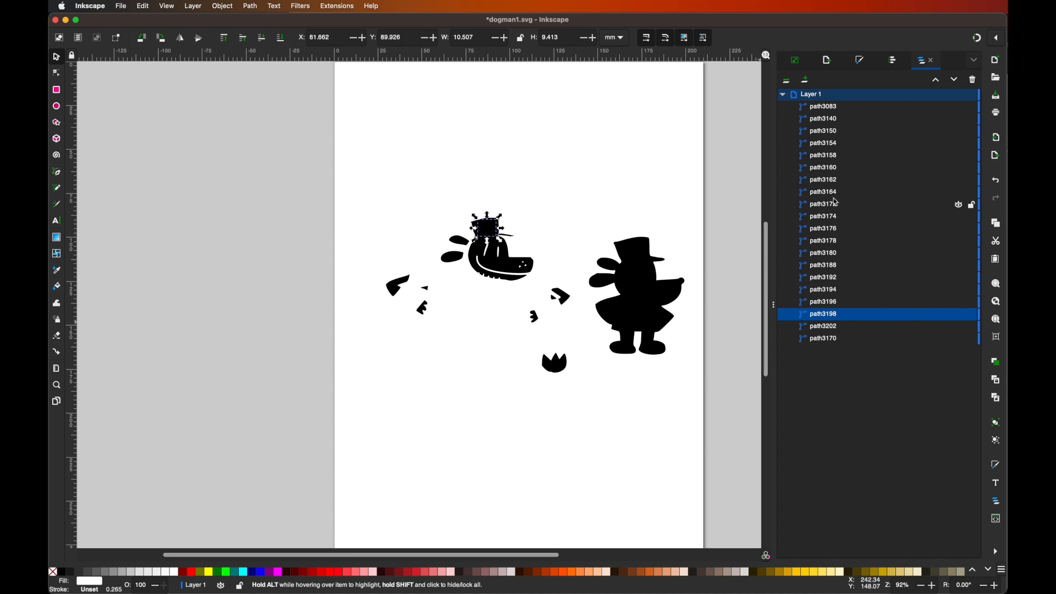
pyautogui.rightClick(824, 314)
pyautogui.moveTo(825, 314); pyautogui.dragTo(840, 113)
# Step: Move the full-body silhouette onto the assembled head pieces and send its path3083 to the bottom of the stacking order
pyautogui.click(542, 314)
pyautogui.moveTo(399, 283); pyautogui.dragTo(422, 285)
pyautogui.moveTo(662, 312); pyautogui.dragTo(517, 288)
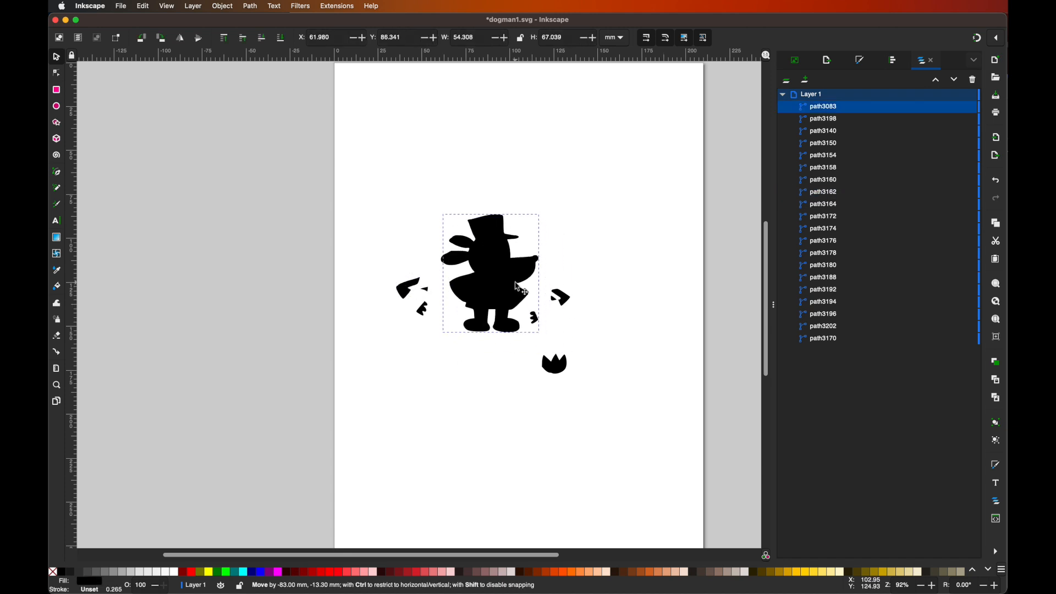
pyautogui.moveTo(874, 106); pyautogui.dragTo(886, 343)
# Step: Fill the sleeve and hand pieces of the arm below the muzzle with white and fit them onto the silhouette
pyautogui.click(563, 301)
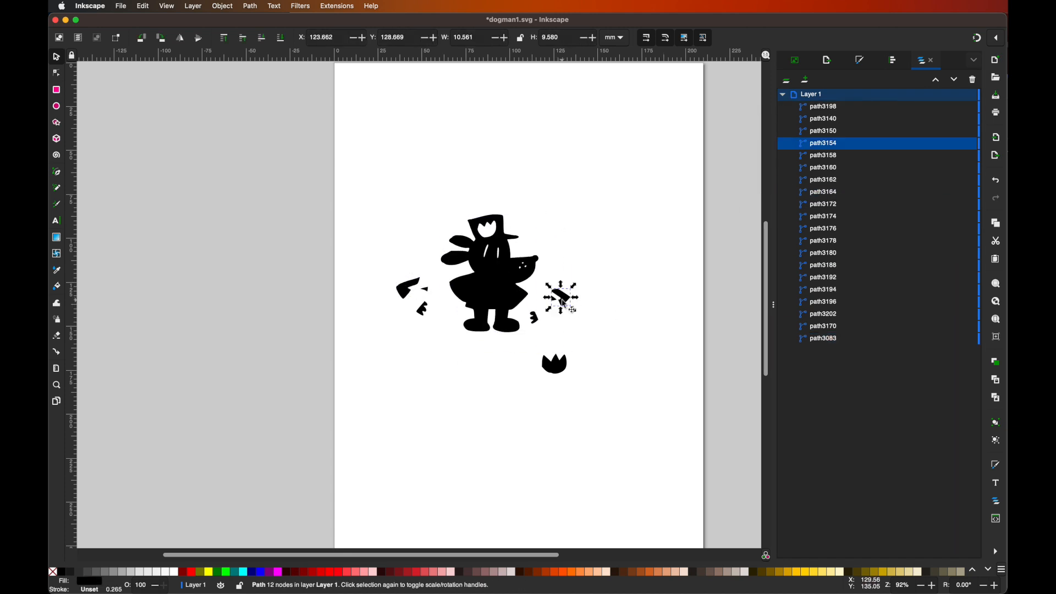
pyautogui.click(173, 571)
pyautogui.moveTo(563, 300); pyautogui.dragTo(513, 308)
pyautogui.click(540, 325)
# Step: Fill the hand and sleeve pieces of the arm below the ears with white and fit them onto the silhouette
pyautogui.click(422, 310)
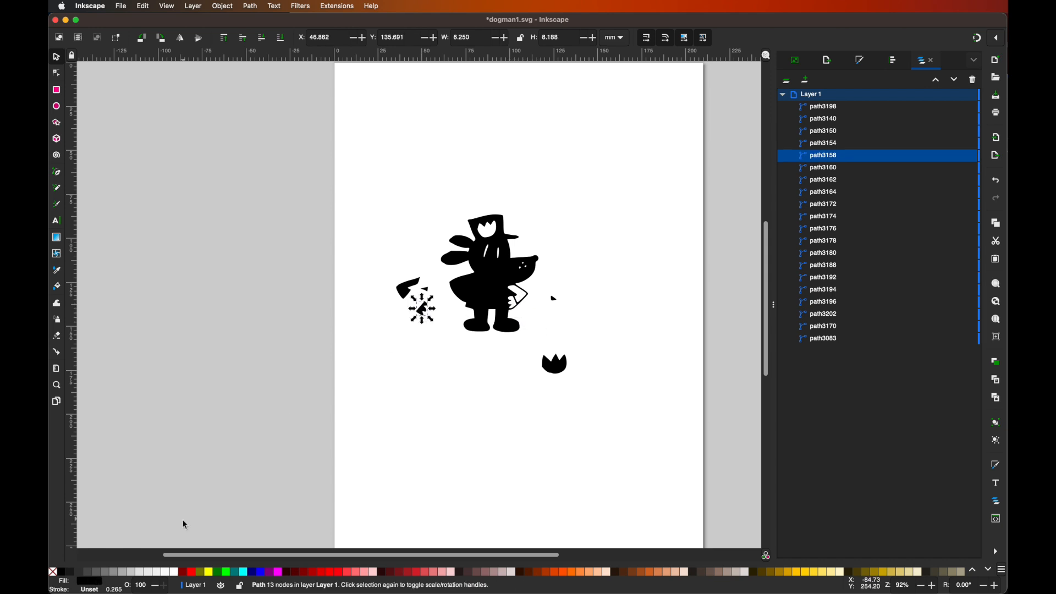
pyautogui.moveTo(438, 309); pyautogui.dragTo(483, 295)
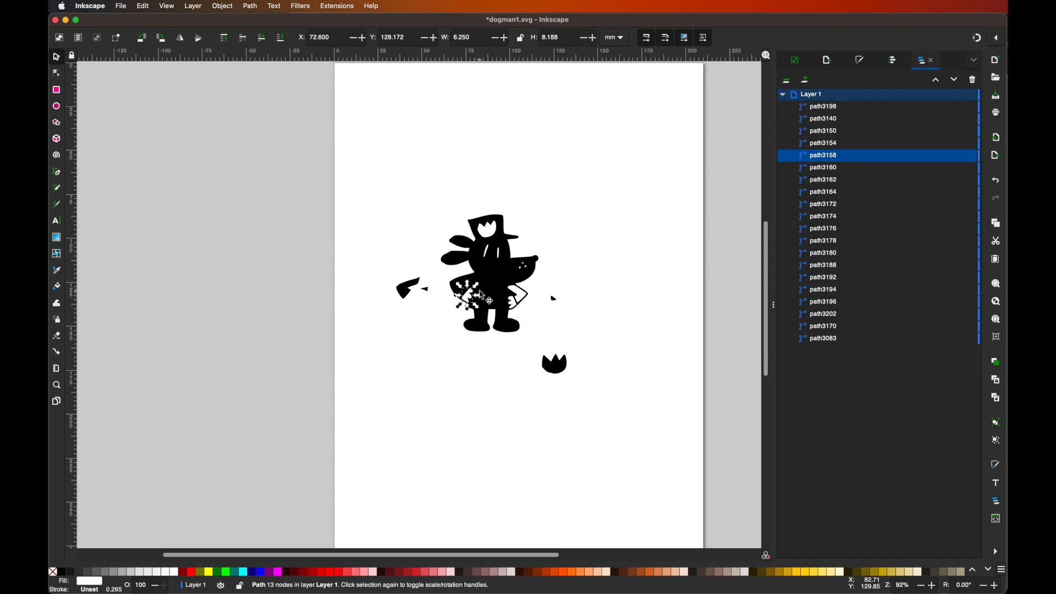
pyautogui.click(407, 297)
pyautogui.moveTo(409, 298); pyautogui.dragTo(464, 296)
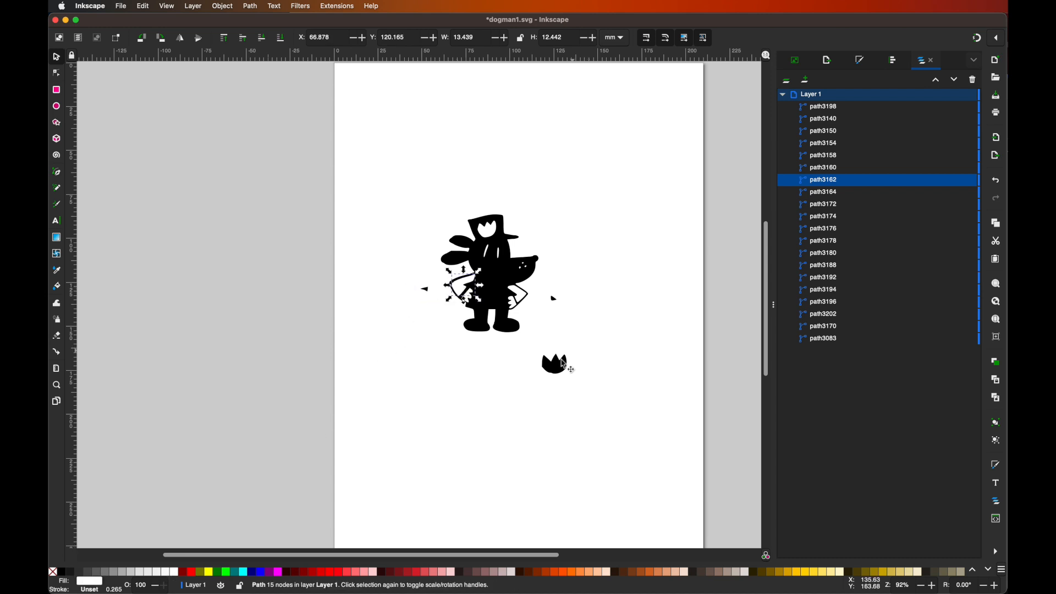
# Step: Place the jagged-topped belly piece, filled white, on the torso and fill the head piece with grey, fitting it onto the face
pyautogui.click(561, 372)
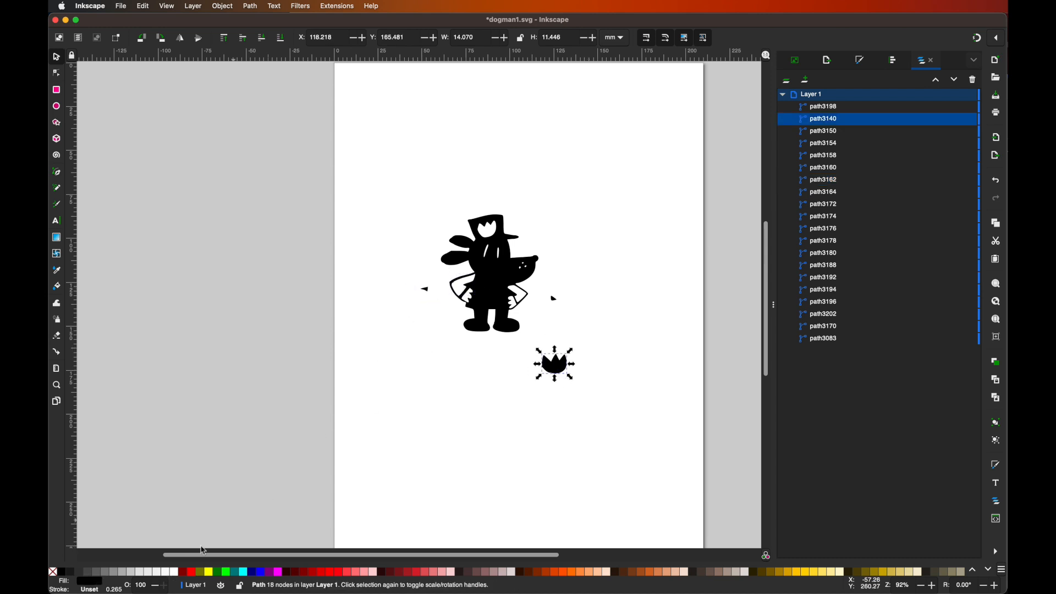
pyautogui.moveTo(552, 367); pyautogui.dragTo(584, 248)
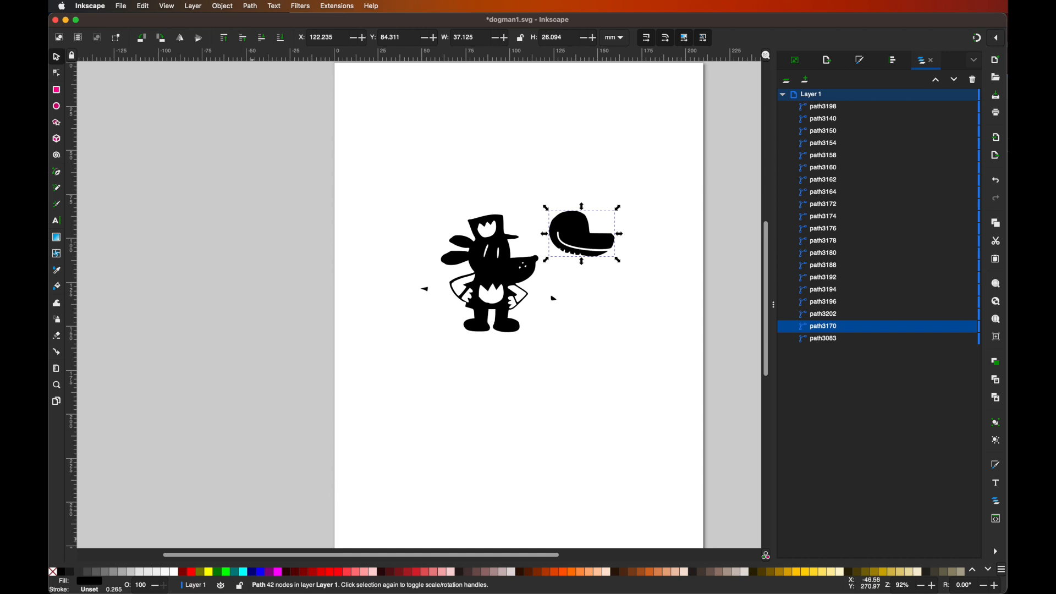
pyautogui.click(110, 575)
pyautogui.moveTo(556, 238); pyautogui.dragTo(495, 257)
pyautogui.click(620, 291)
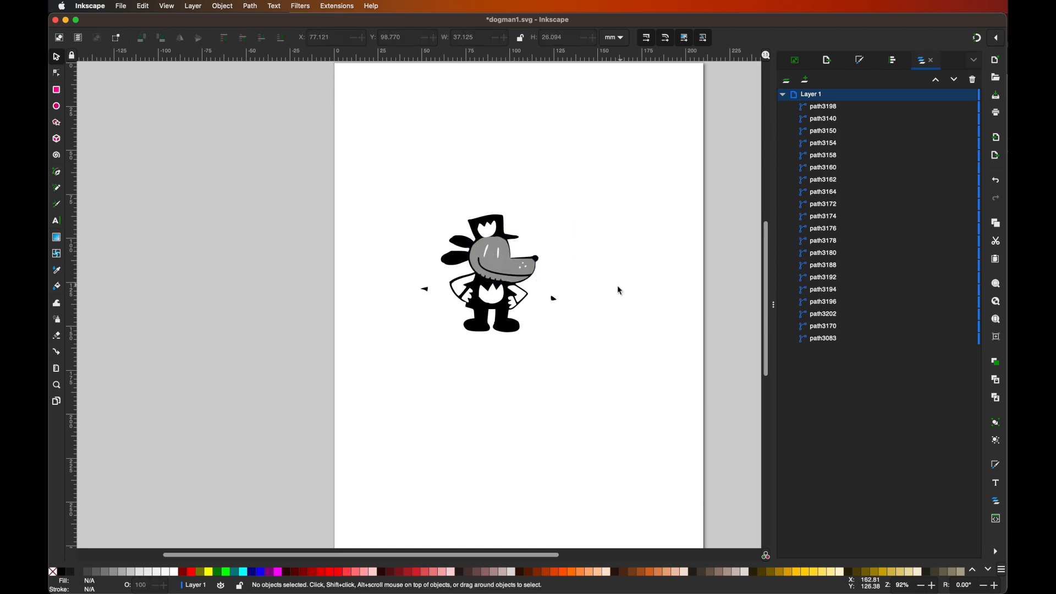
# Step: Move the two small triangle pieces onto the inner sides of the arms and fill them with white
pyautogui.click(426, 290)
pyautogui.moveTo(426, 289); pyautogui.dragTo(476, 287)
pyautogui.moveTo(555, 298); pyautogui.dragTo(510, 294)
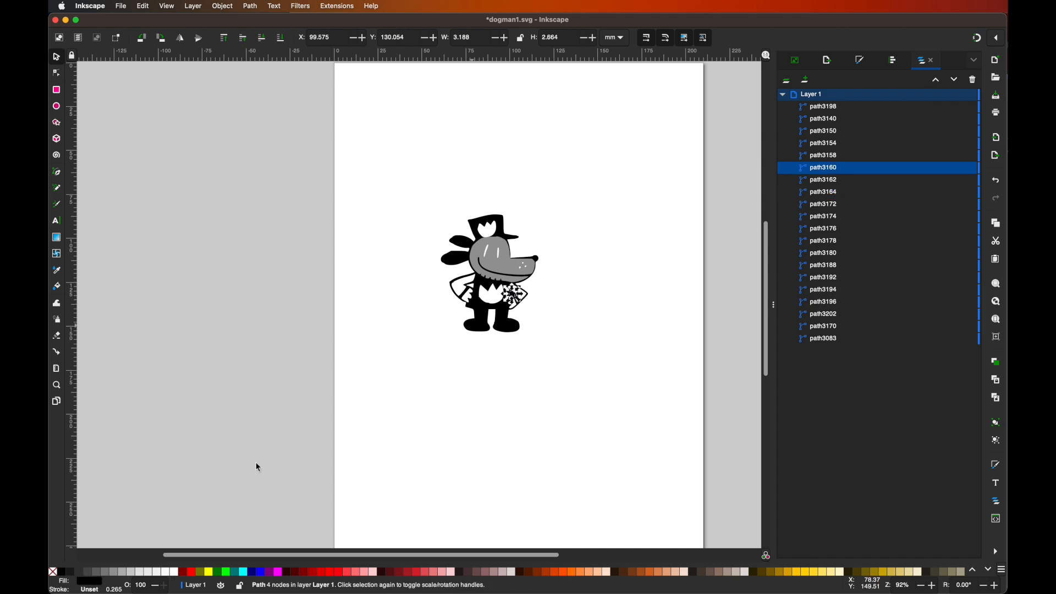
pyautogui.click(173, 572)
pyautogui.click(436, 434)
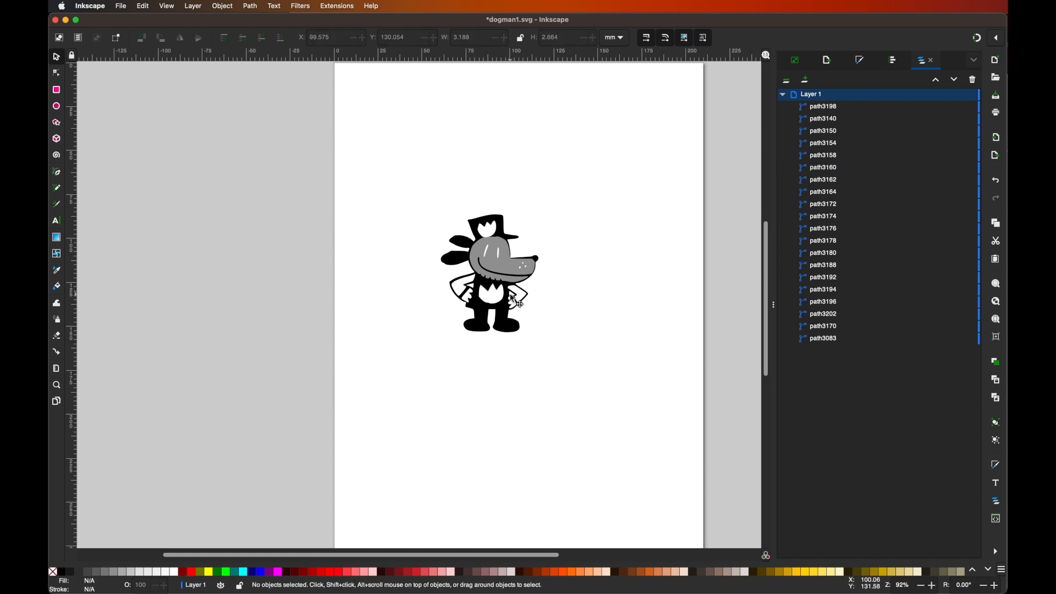
pyautogui.click(511, 298)
pyautogui.click(570, 304)
pyautogui.click(512, 297)
pyautogui.press('Escape')
pyautogui.click(511, 297)
pyautogui.moveTo(511, 294); pyautogui.dragTo(561, 302)
pyautogui.press('super+z')
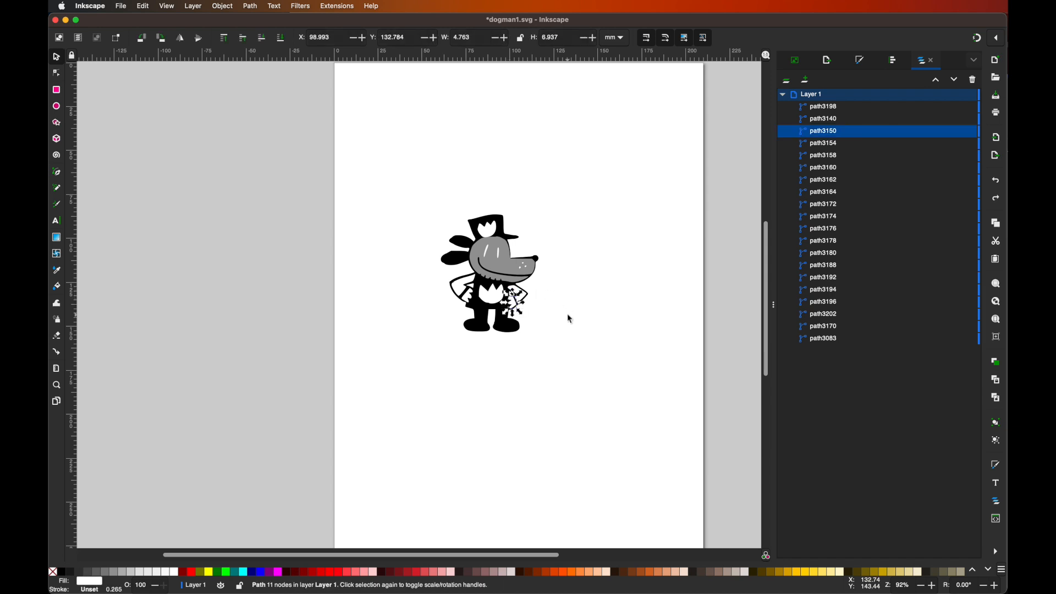
# Step: Nudge the small white triangle piece into place inside the arm below the muzzle
pyautogui.scroll(5, 538, 299)
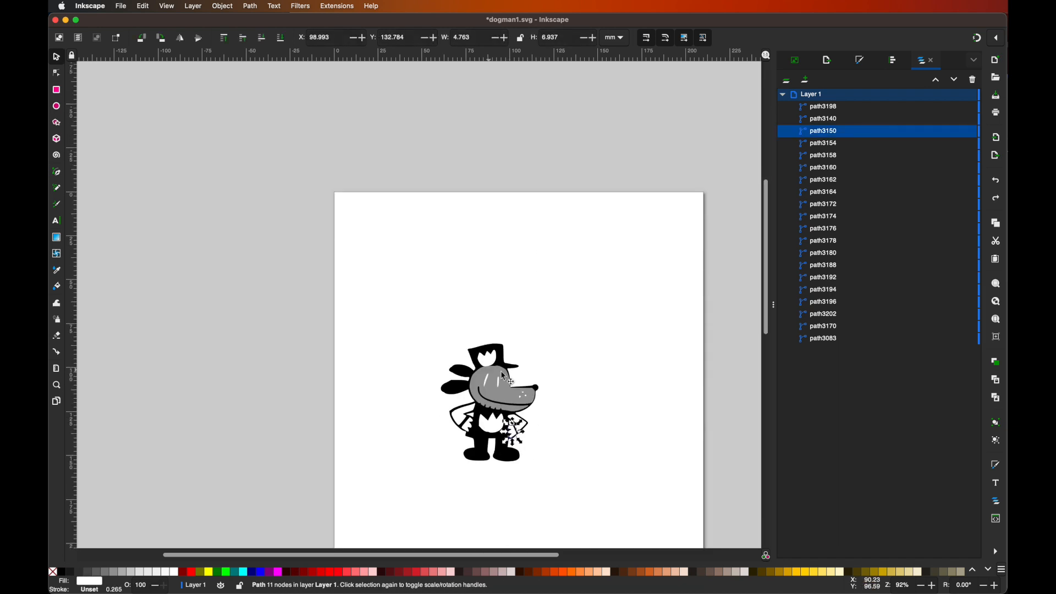
pyautogui.scroll(5, 517, 404)
pyautogui.click(505, 452)
pyautogui.moveTo(505, 453); pyautogui.dragTo(506, 451)
pyautogui.click(588, 445)
pyautogui.scroll(-3, 586, 445)
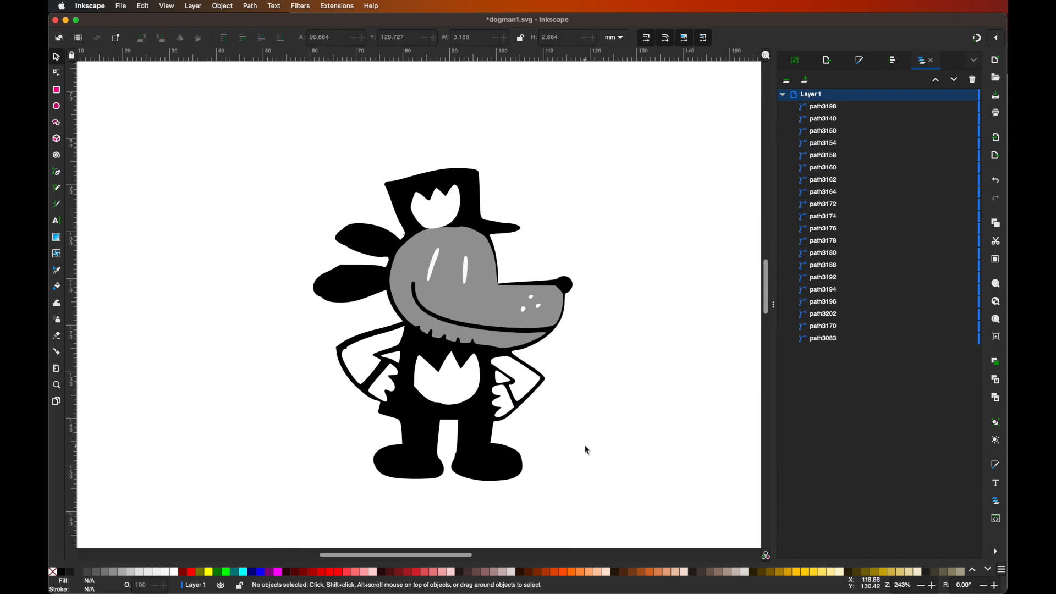
pyautogui.scroll(-1, 589, 443)
pyautogui.scroll(-3, 583, 442)
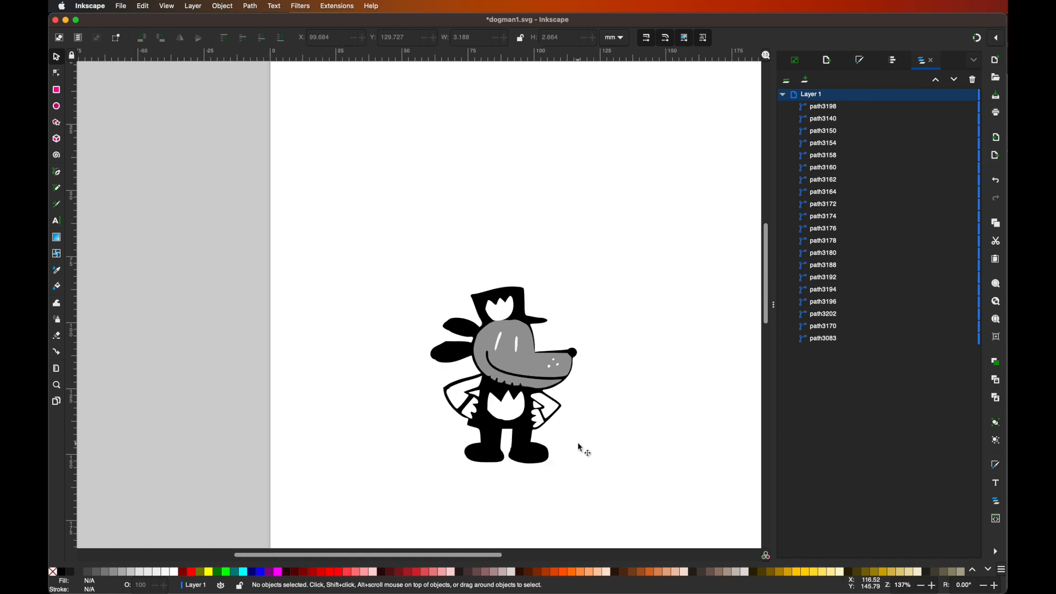
pyautogui.scroll(1, 581, 448)
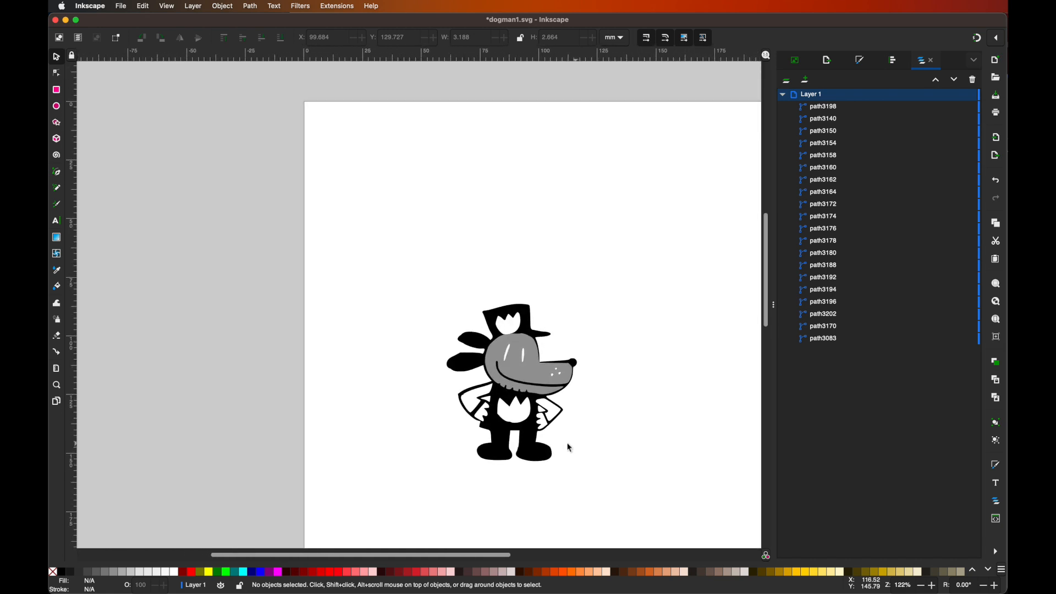
# Step: Delete the full-body silhouette, the grey head piece and the white crown emblem on the hat
pyautogui.click(500, 445)
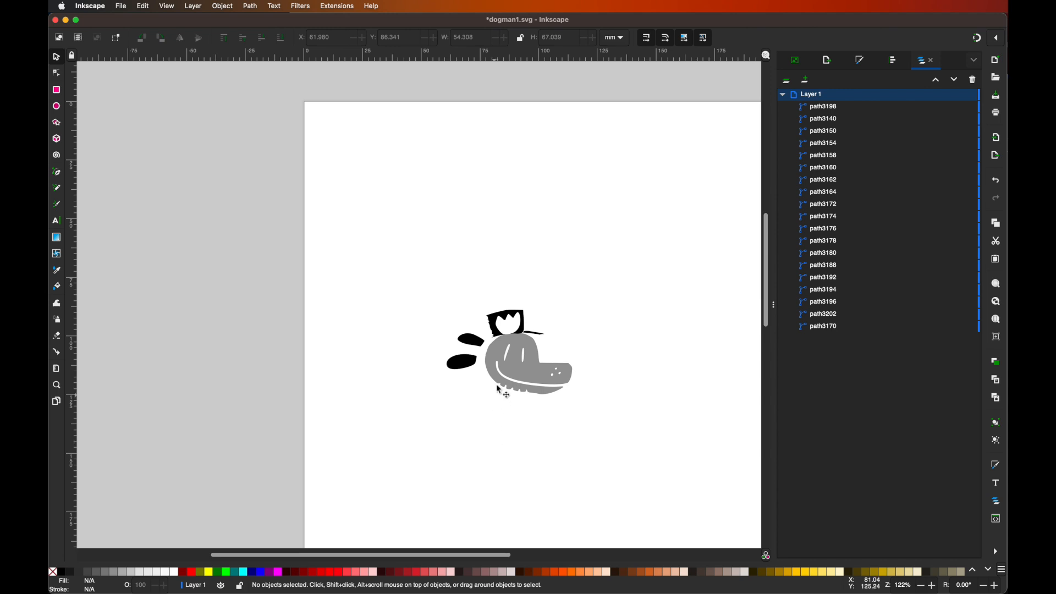
pyautogui.click(509, 368)
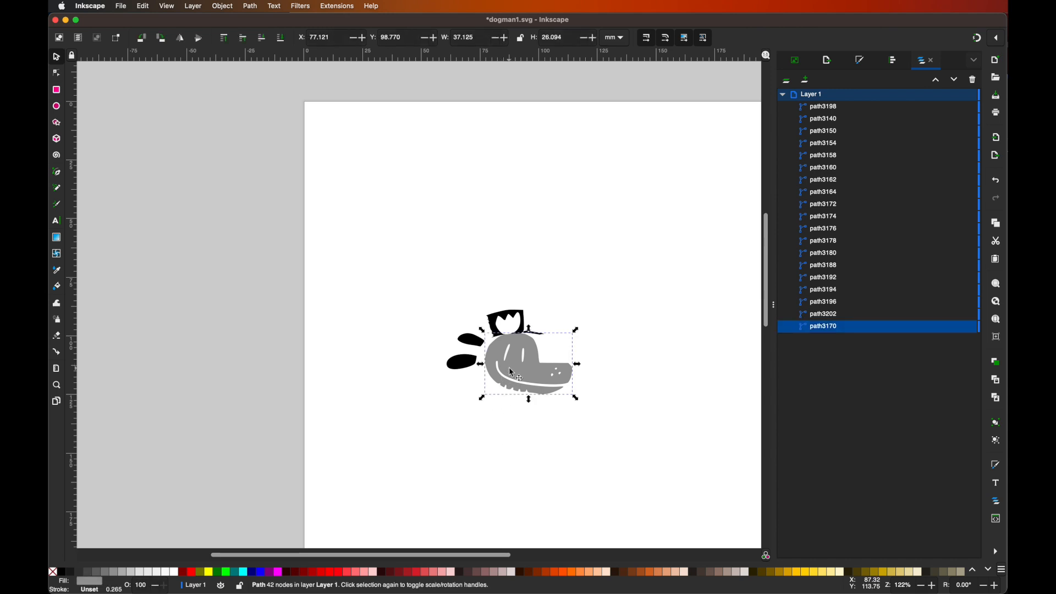
pyautogui.press('Delete')
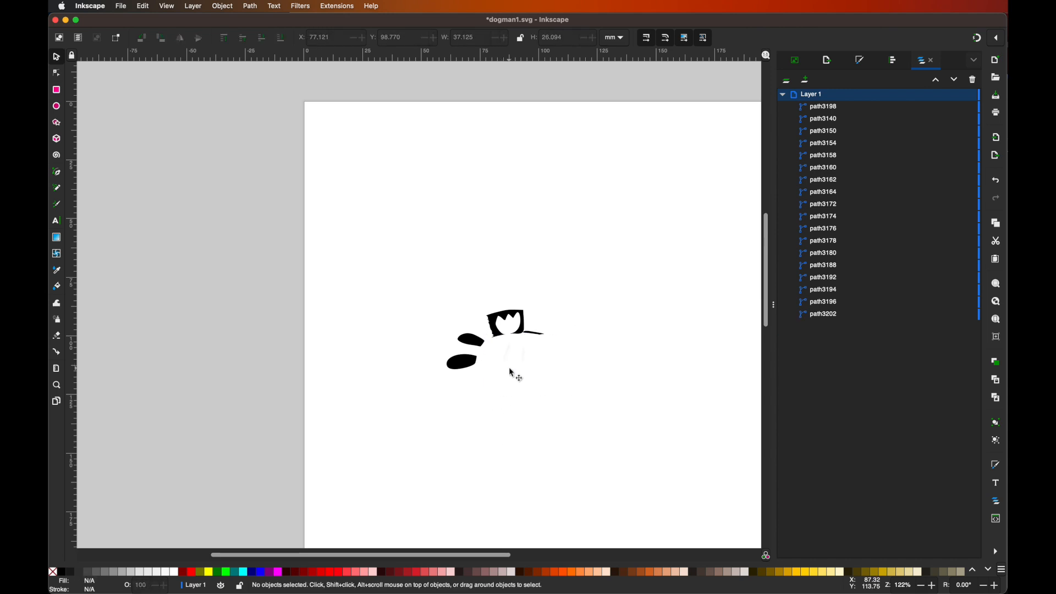
pyautogui.click(514, 326)
pyautogui.press('Delete')
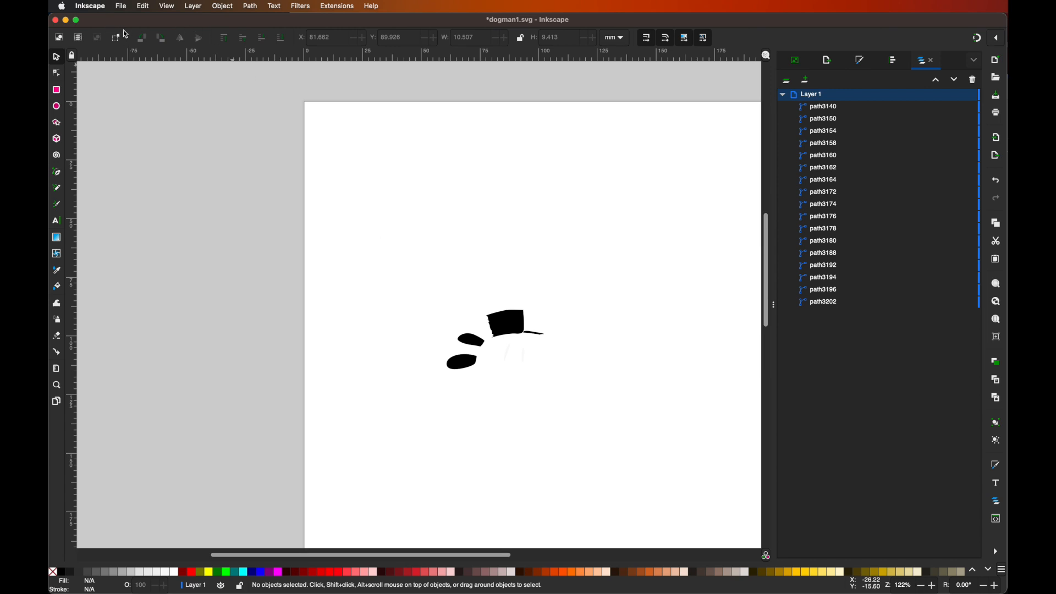
# Step: Save the remaining pieces as a new Inkscape SVG file named dogman2.svg on the Desktop
pyautogui.click(121, 7)
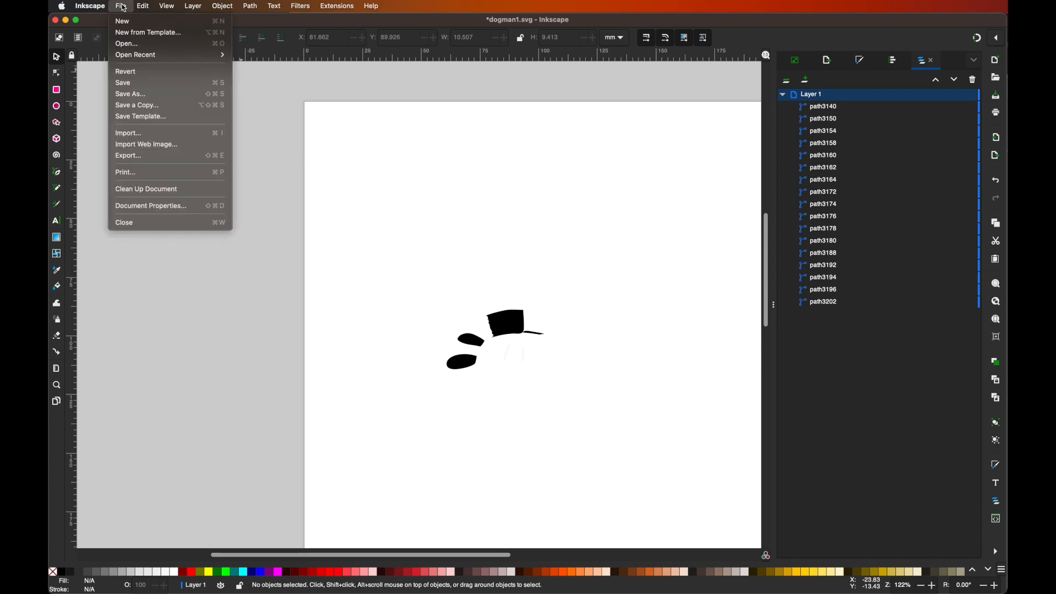
pyautogui.click(141, 94)
pyautogui.click(349, 175)
pyautogui.press('BackSpace')
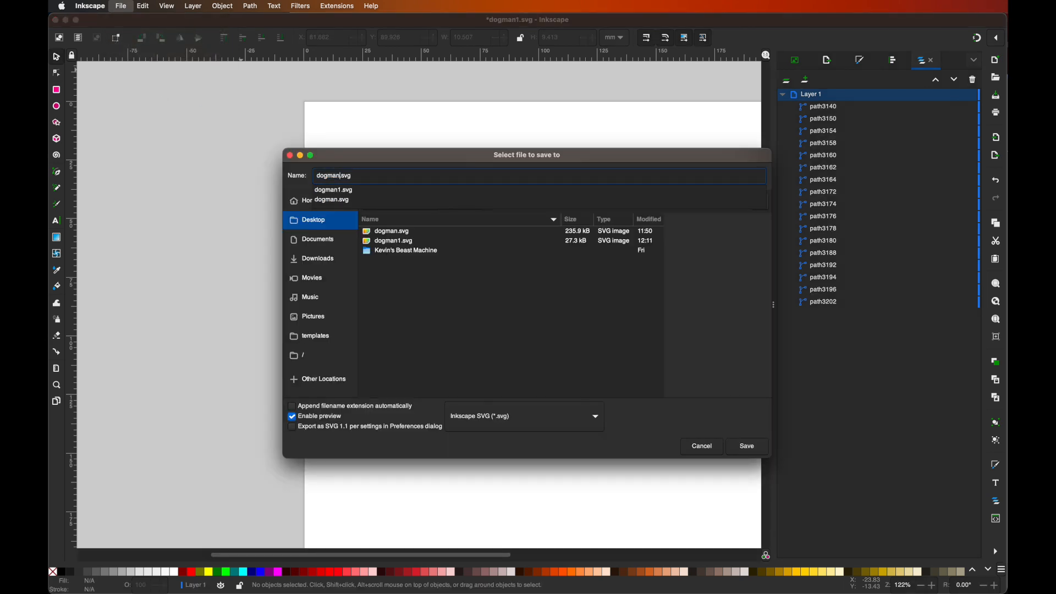
pyautogui.write('2')
pyautogui.press('Return')
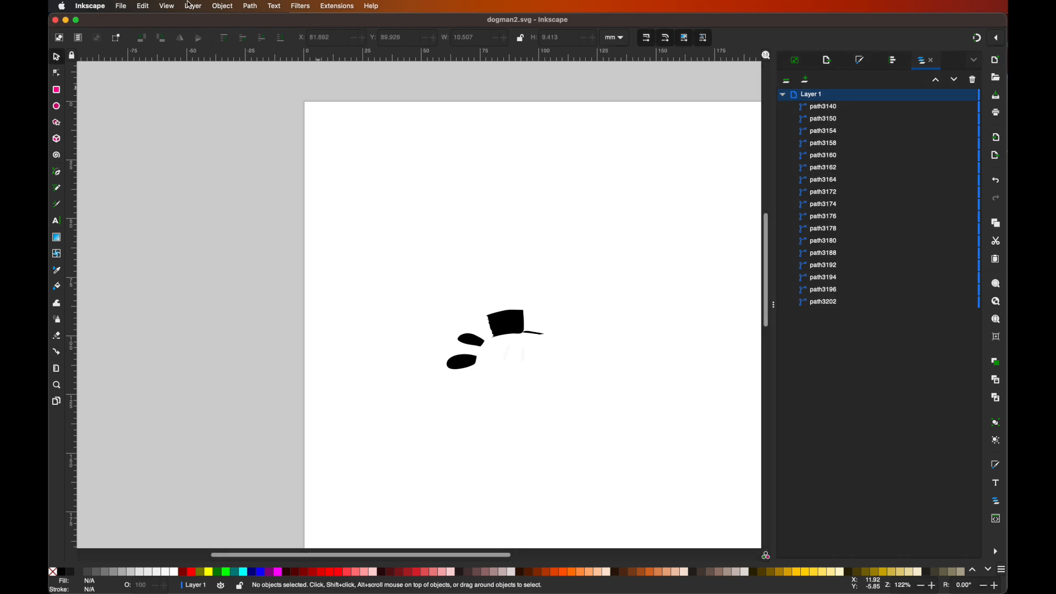
# Step: Switch to Tinkercad in Chrome and import dogman2.svg at 100% scale, centred on the artboard
pyautogui.press('super+Tab')
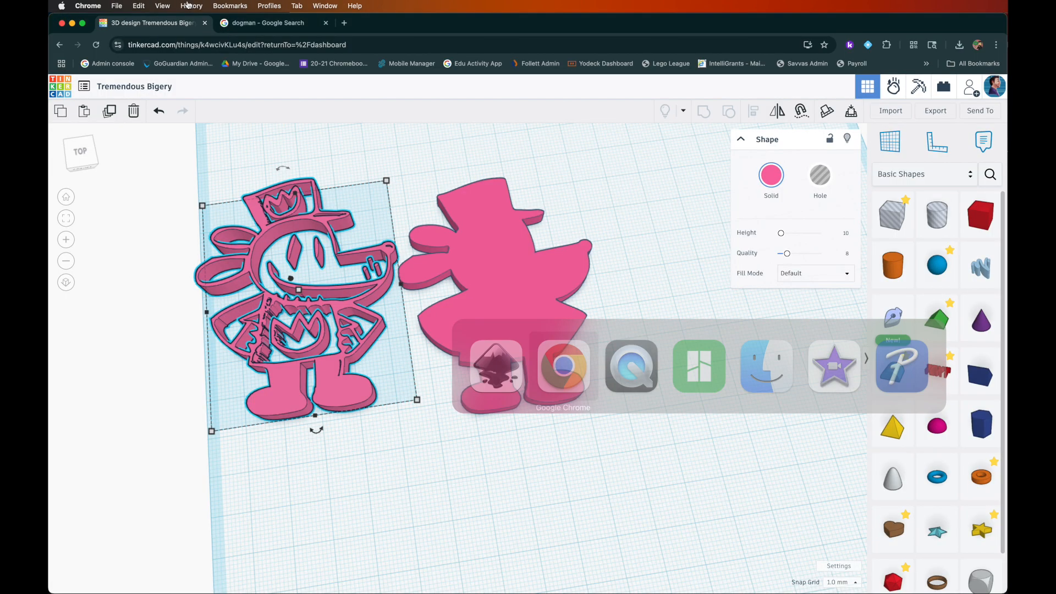
pyautogui.click(899, 111)
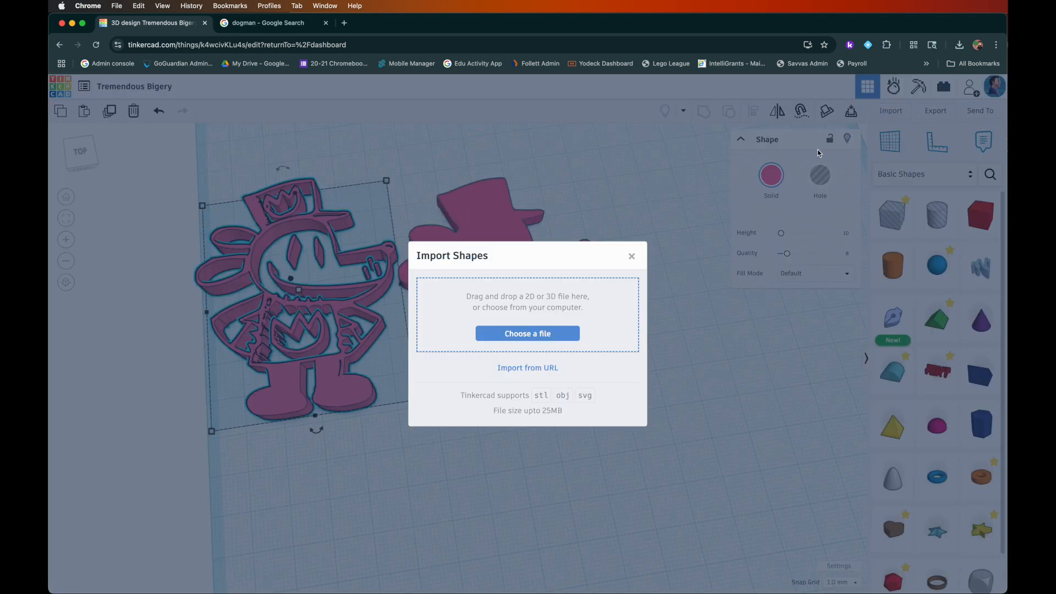
pyautogui.click(572, 327)
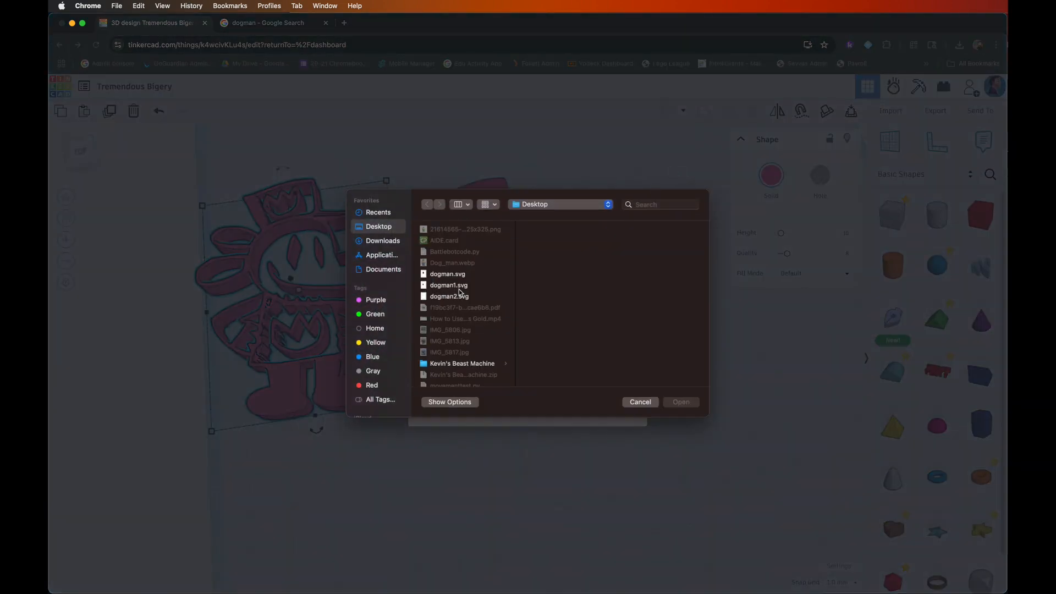
pyautogui.click(455, 297)
pyautogui.click(682, 402)
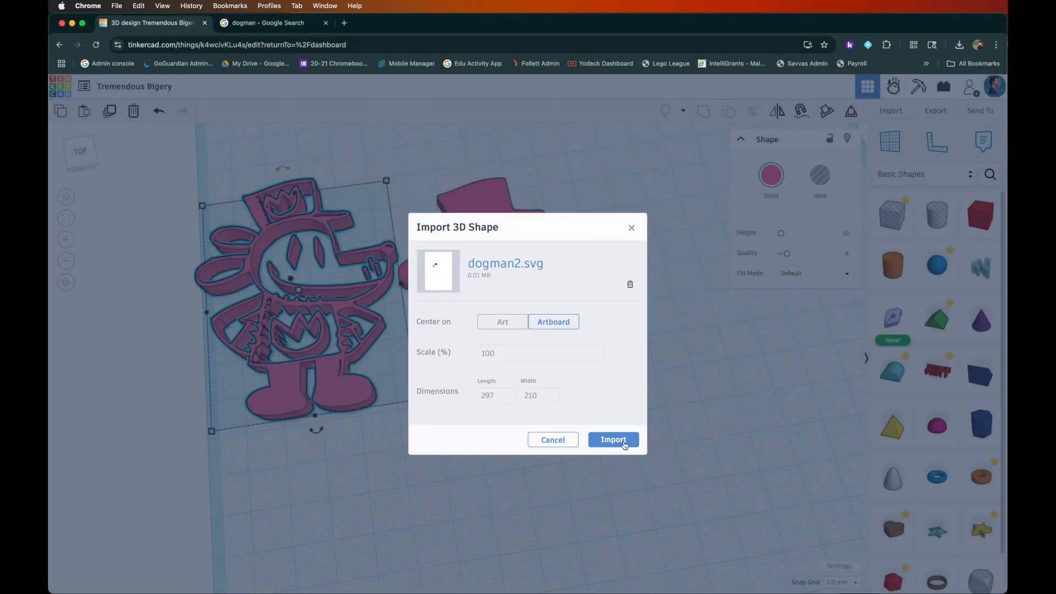
pyautogui.click(613, 439)
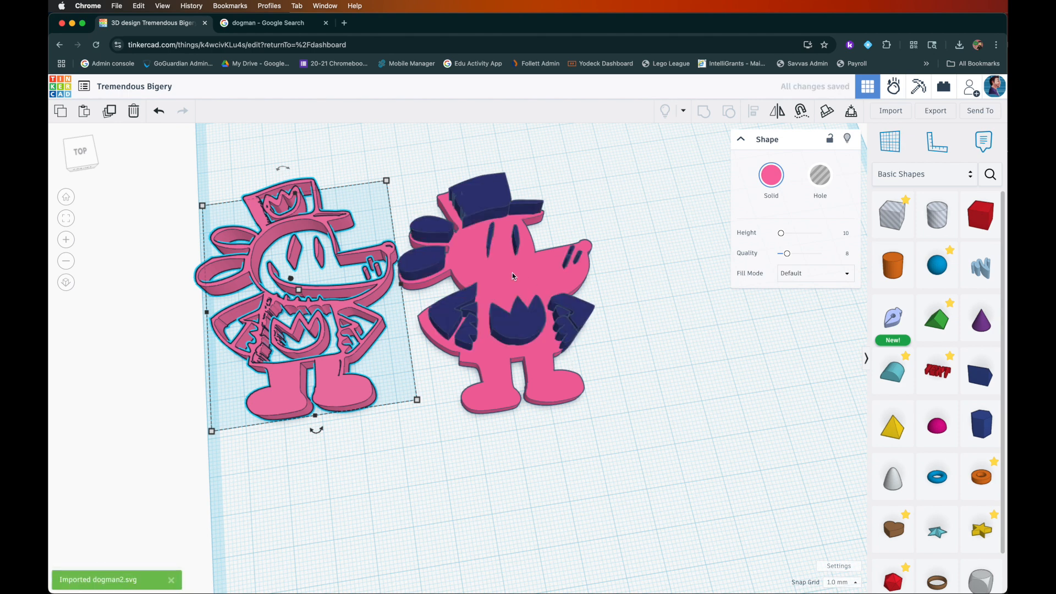
# Step: Reposition the imported dark blue pieces over the pink silhouette, checking their alignment from the top view
pyautogui.moveTo(524, 323); pyautogui.dragTo(515, 330)
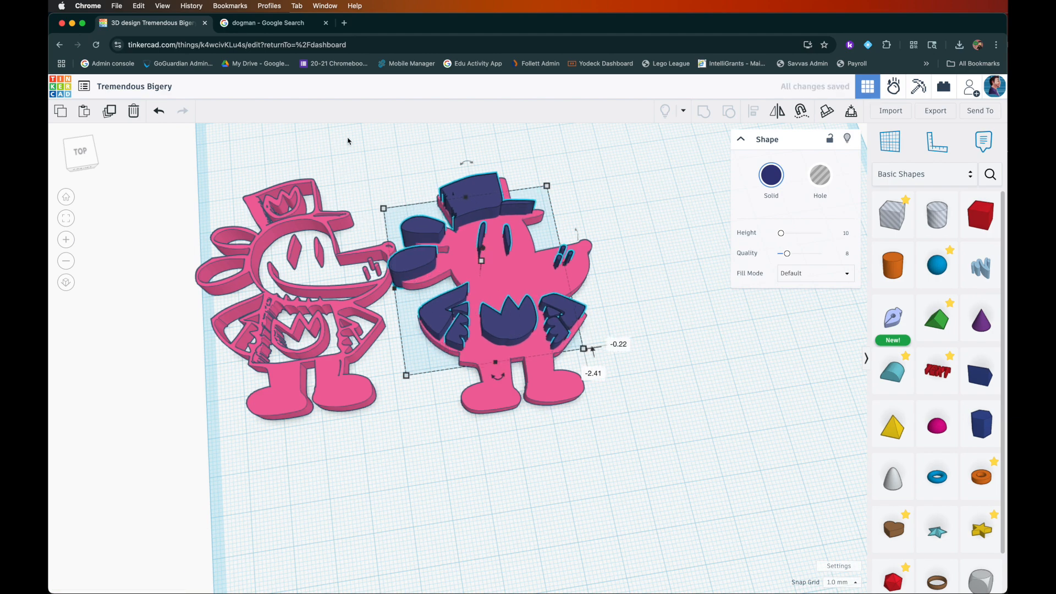
pyautogui.moveTo(81, 145)
pyautogui.mouseDown()
pyautogui.moveTo(83, 155)
pyautogui.moveTo(93, 146)
pyautogui.moveTo(88, 161)
pyautogui.mouseUp()
pyautogui.click(66, 196)
pyautogui.click(80, 146)
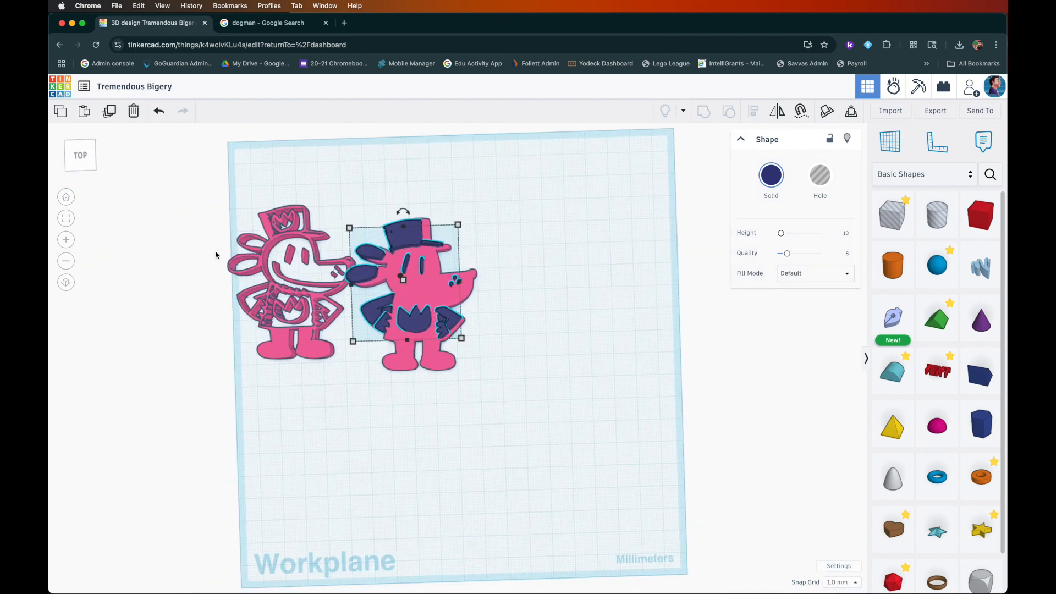
pyautogui.moveTo(452, 328)
pyautogui.mouseDown()
pyautogui.moveTo(563, 329)
pyautogui.moveTo(459, 330)
pyautogui.mouseUp()
pyautogui.click(98, 172)
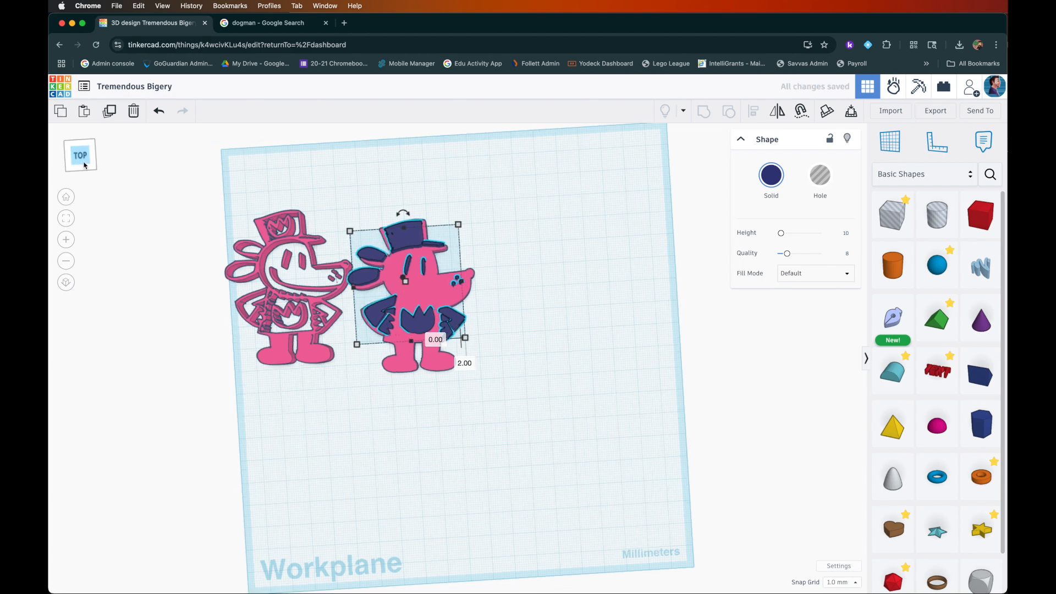
# Step: Fine-tune the position of the dark blue pieces over the pink silhouette, checking the alignment from the top view
pyautogui.moveTo(399, 304); pyautogui.dragTo(400, 306)
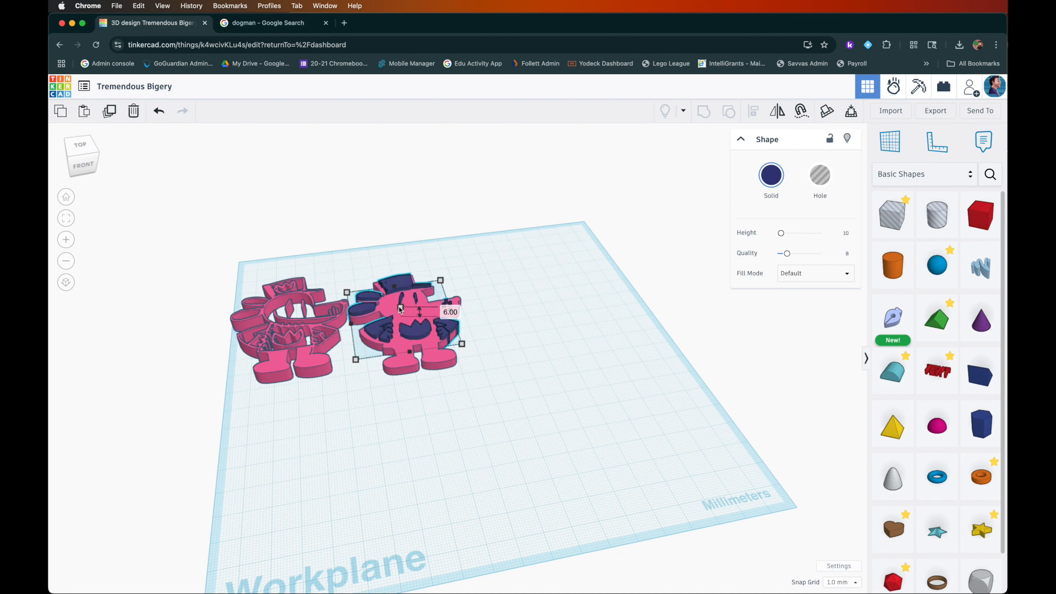
pyautogui.click(88, 165)
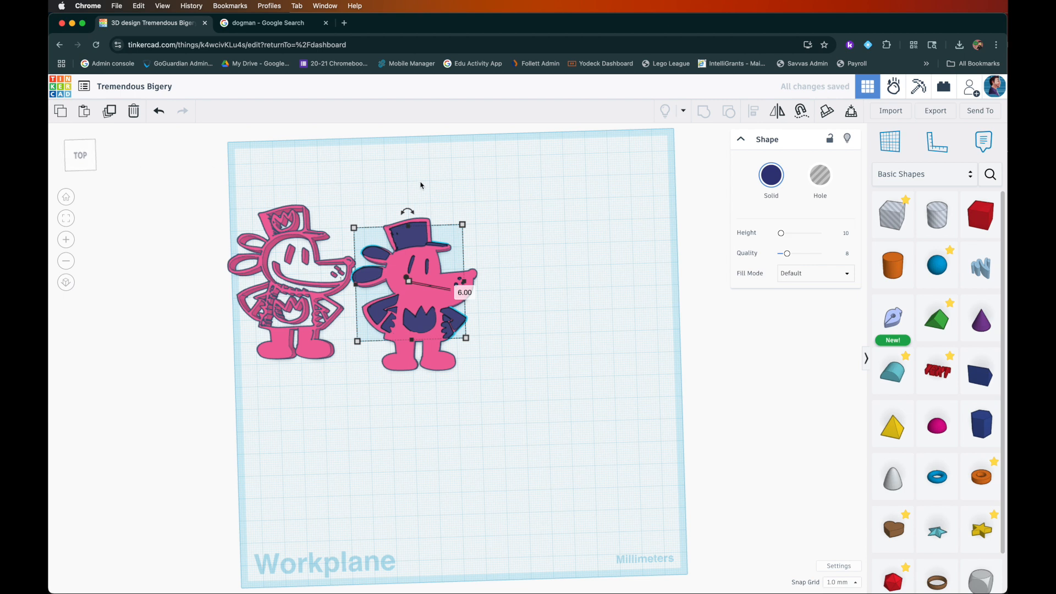
pyautogui.moveTo(434, 326)
pyautogui.mouseDown()
pyautogui.moveTo(543, 325)
pyautogui.moveTo(330, 332)
pyautogui.moveTo(303, 319)
pyautogui.moveTo(428, 327)
pyautogui.mouseUp()
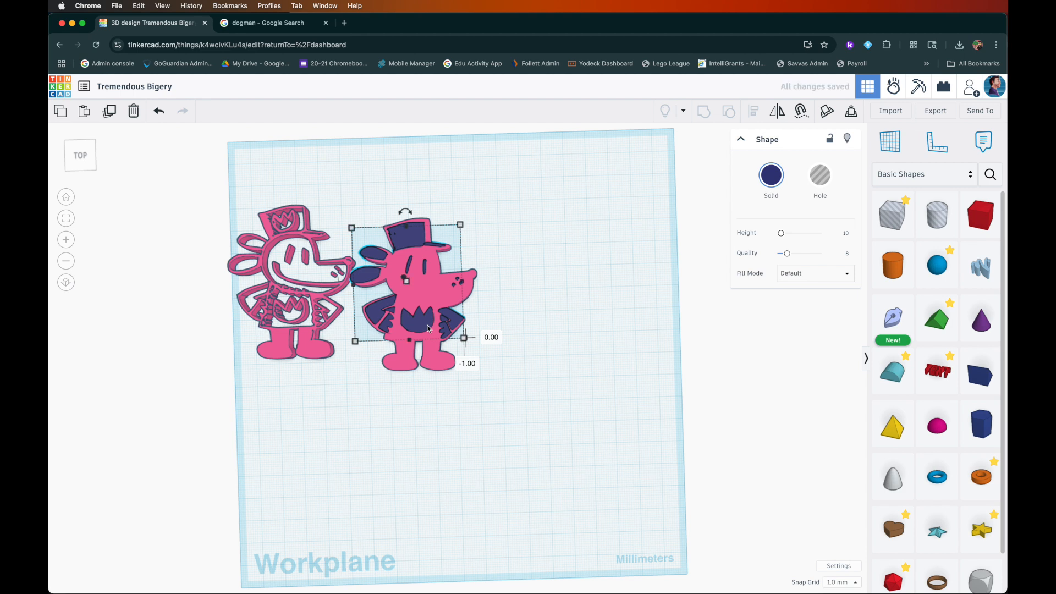
pyautogui.click(544, 320)
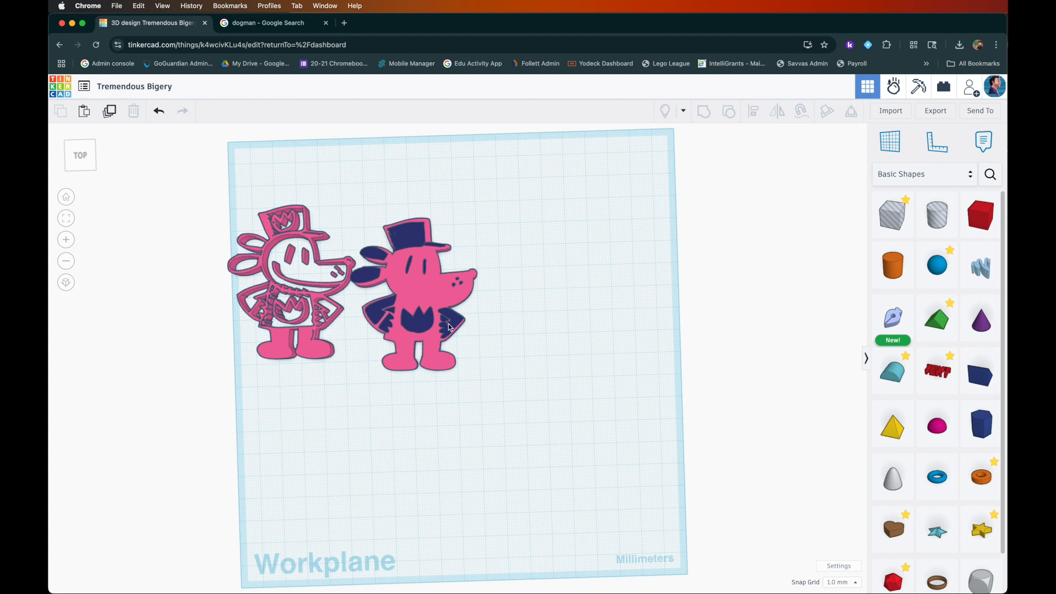
pyautogui.moveTo(455, 317)
pyautogui.mouseDown()
pyautogui.moveTo(566, 316)
pyautogui.moveTo(455, 321)
pyautogui.mouseUp()
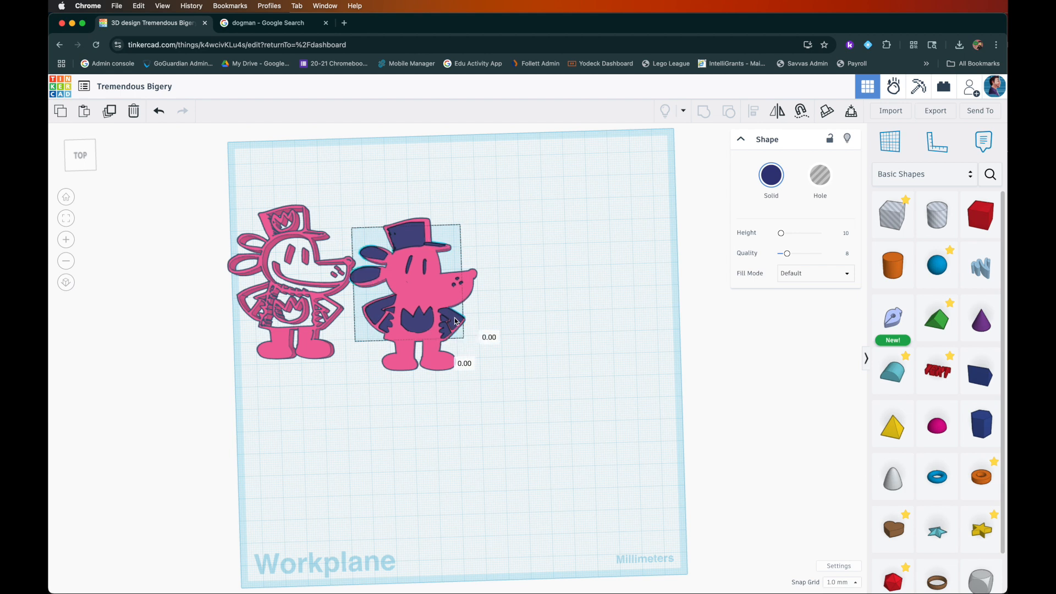
# Step: Move the dark blue pieces about 75 mm off the silhouette and cover the hat pieces with a stretched hole box about 28 mm long
pyautogui.moveTo(459, 321); pyautogui.dragTo(625, 315)
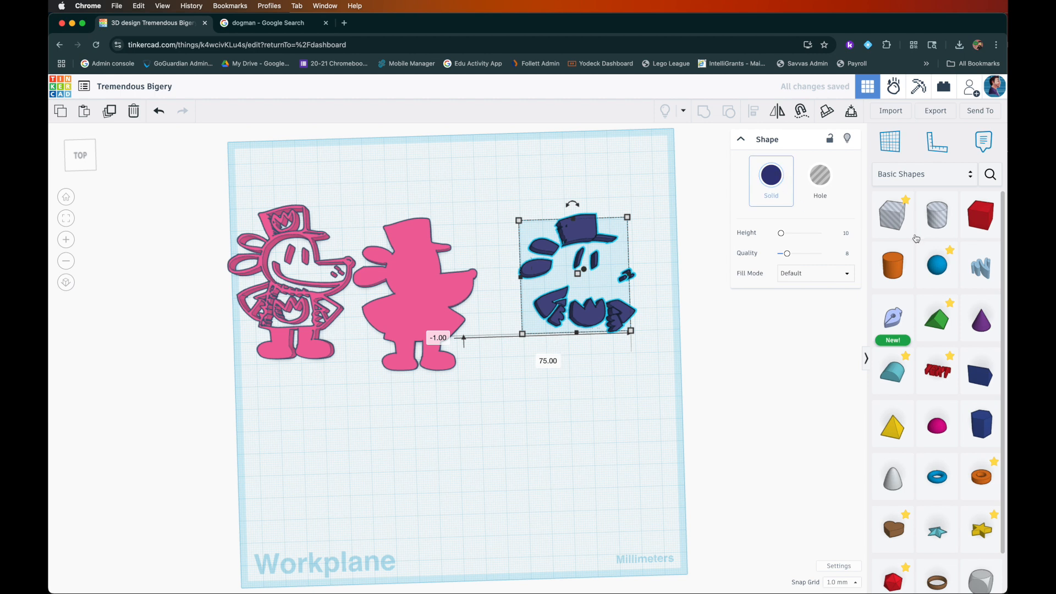
pyautogui.click(891, 215)
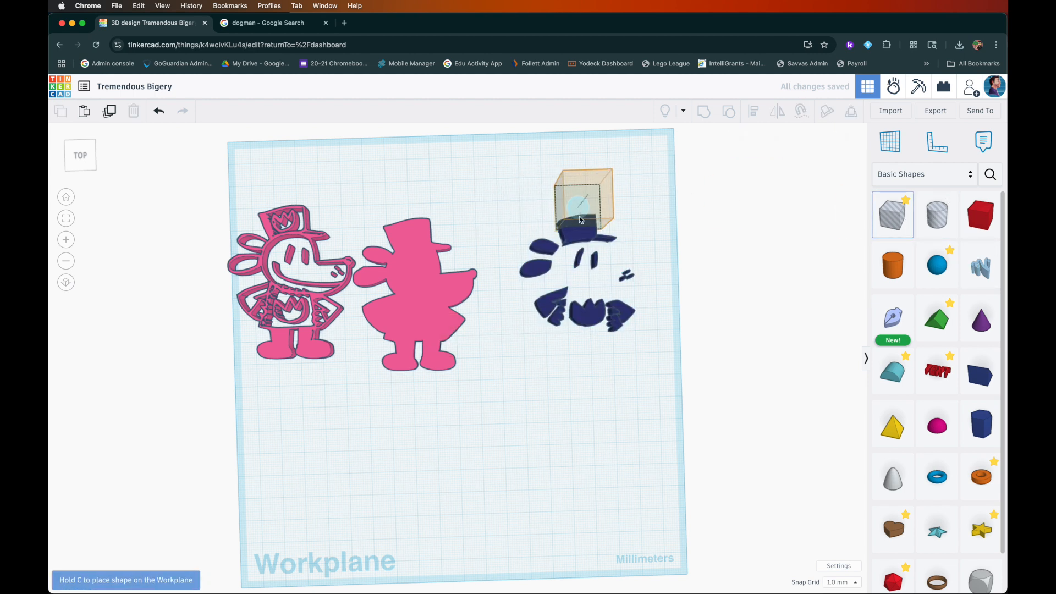
pyautogui.click(579, 216)
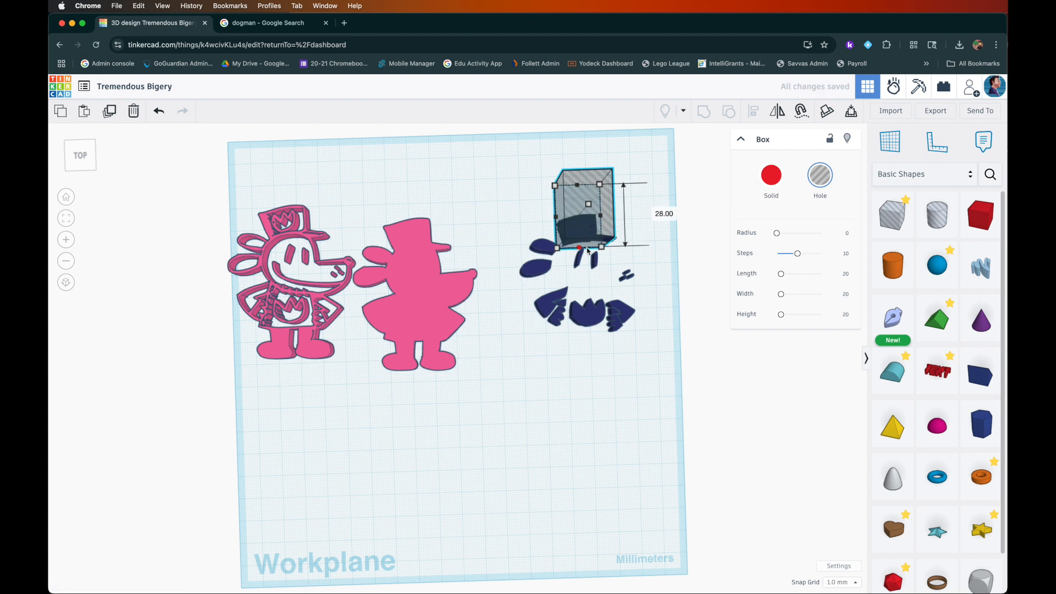
pyautogui.moveTo(601, 216); pyautogui.dragTo(637, 223)
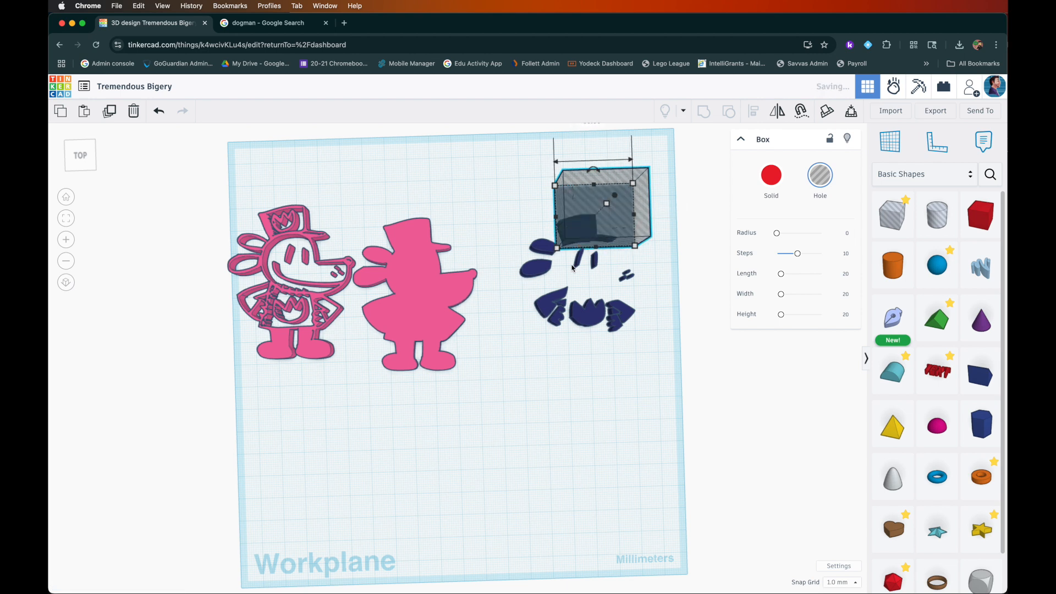
# Step: Group the hole box with the dark blue pieces to cut away the hat, and reposition the remaining pieces on the silhouette
pyautogui.click(536, 225)
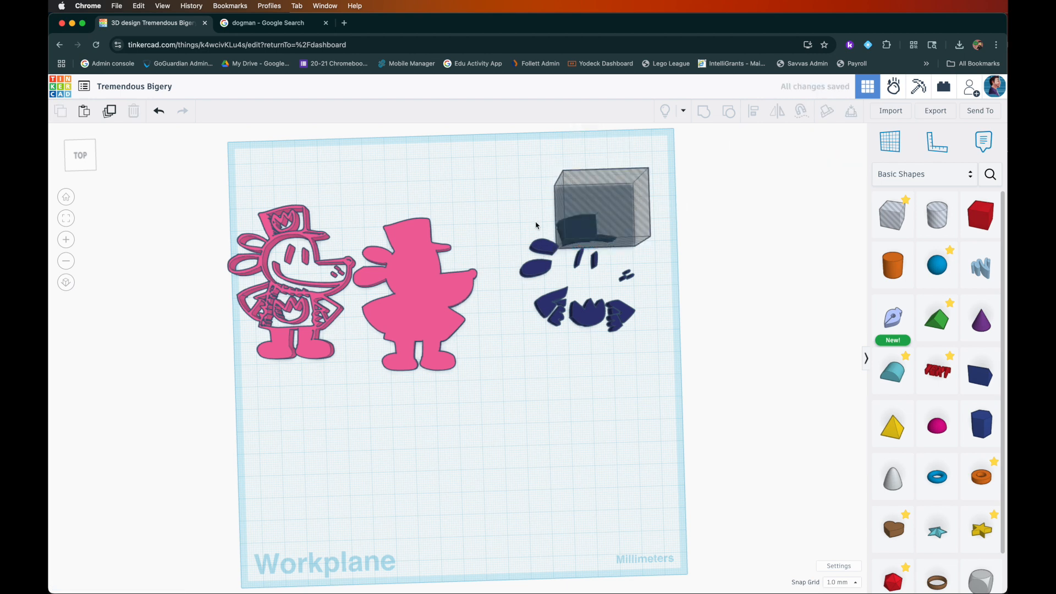
pyautogui.click(539, 250)
pyautogui.moveTo(518, 213); pyautogui.dragTo(638, 355)
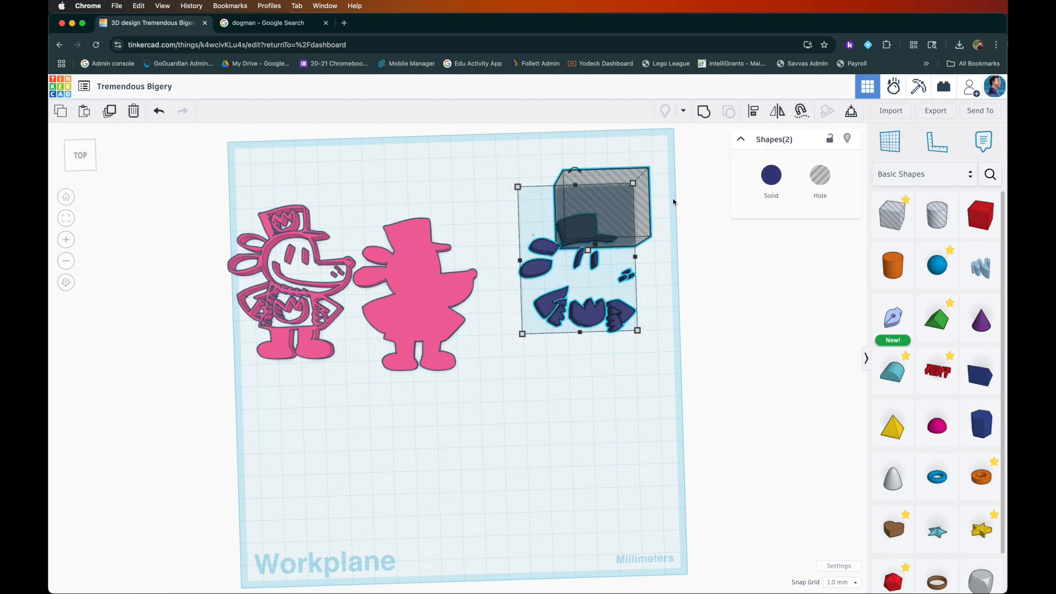
pyautogui.click(706, 112)
pyautogui.moveTo(590, 314); pyautogui.dragTo(415, 320)
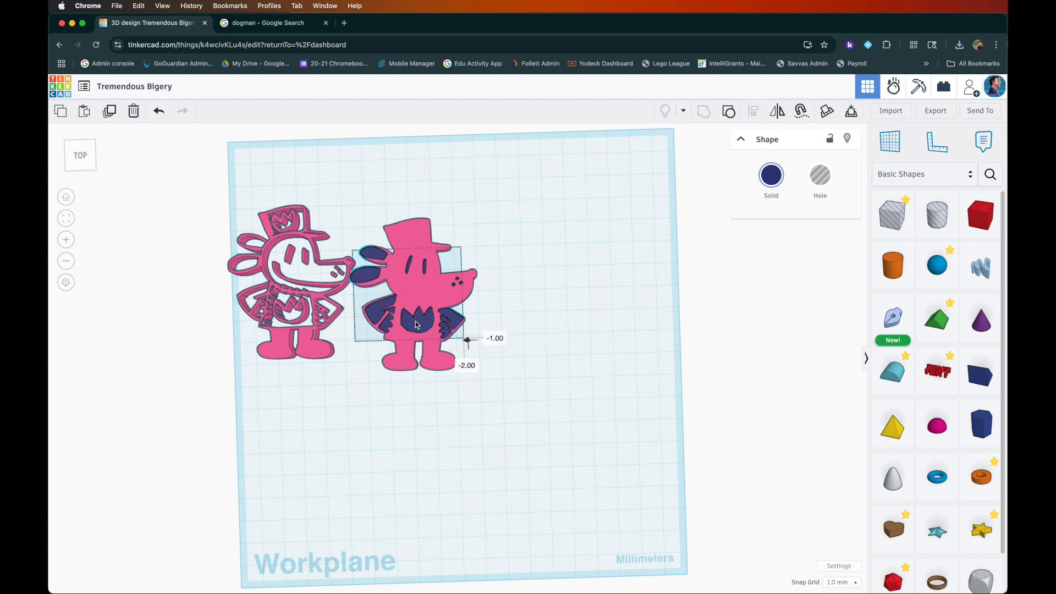
pyautogui.click(512, 324)
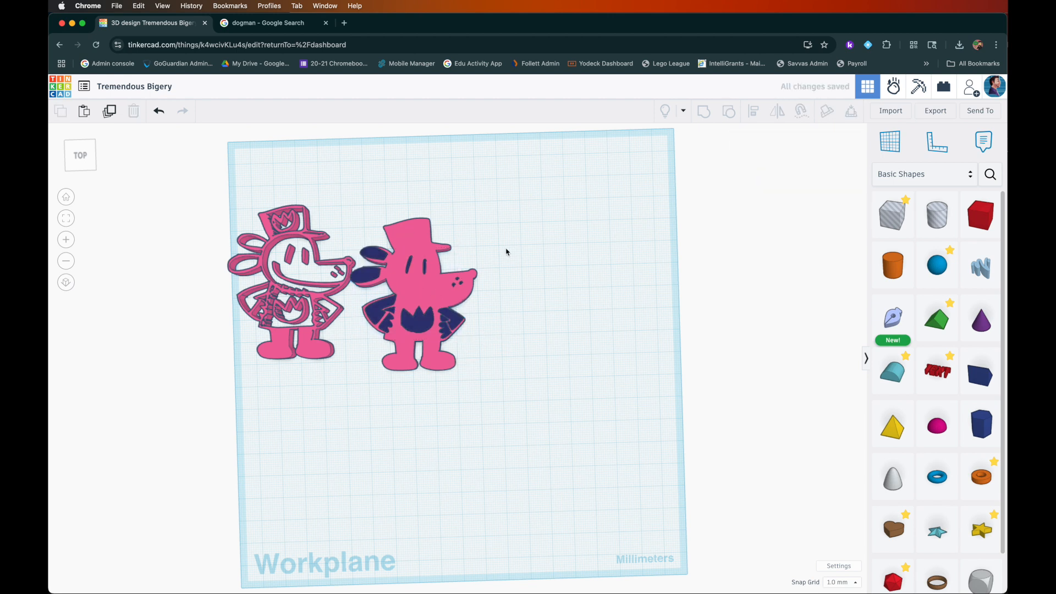
# Step: Place a duplicate of the grouped blue pieces about 84 mm beside the silhouette and ungroup it
pyautogui.click(423, 323)
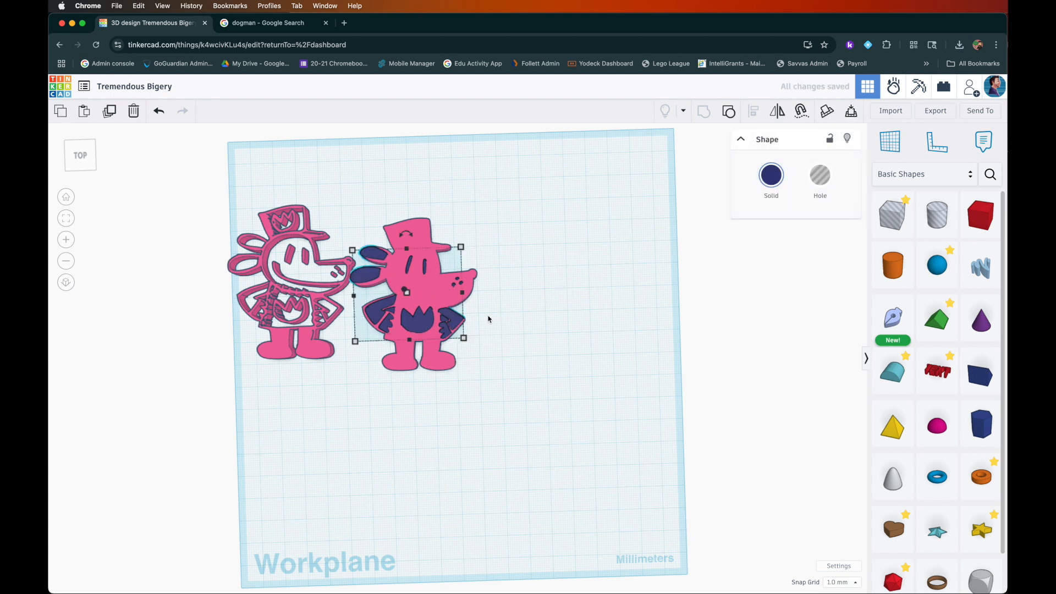
pyautogui.moveTo(425, 326); pyautogui.dragTo(613, 326)
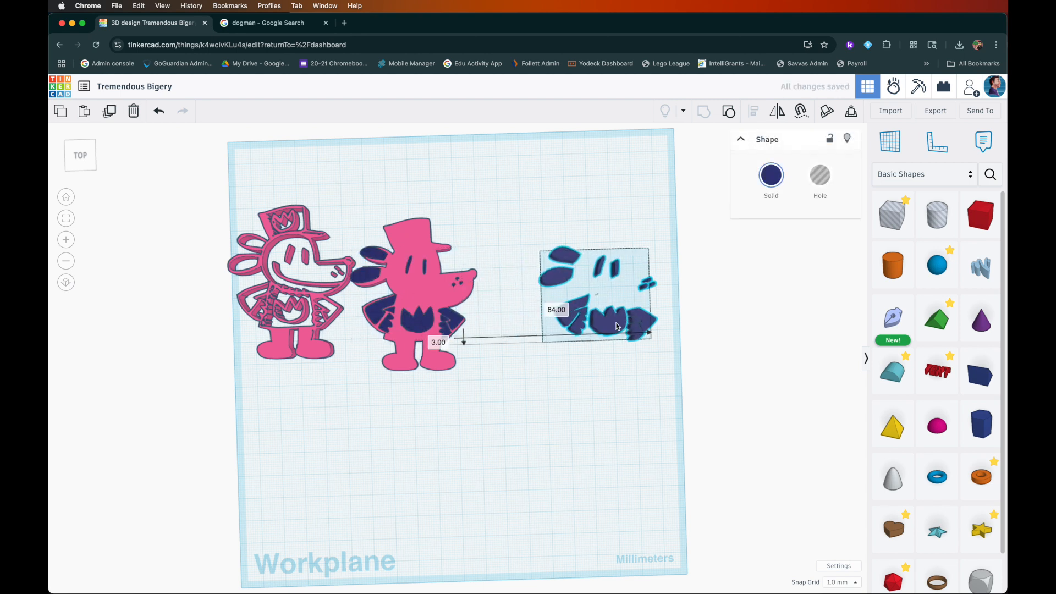
pyautogui.click(729, 112)
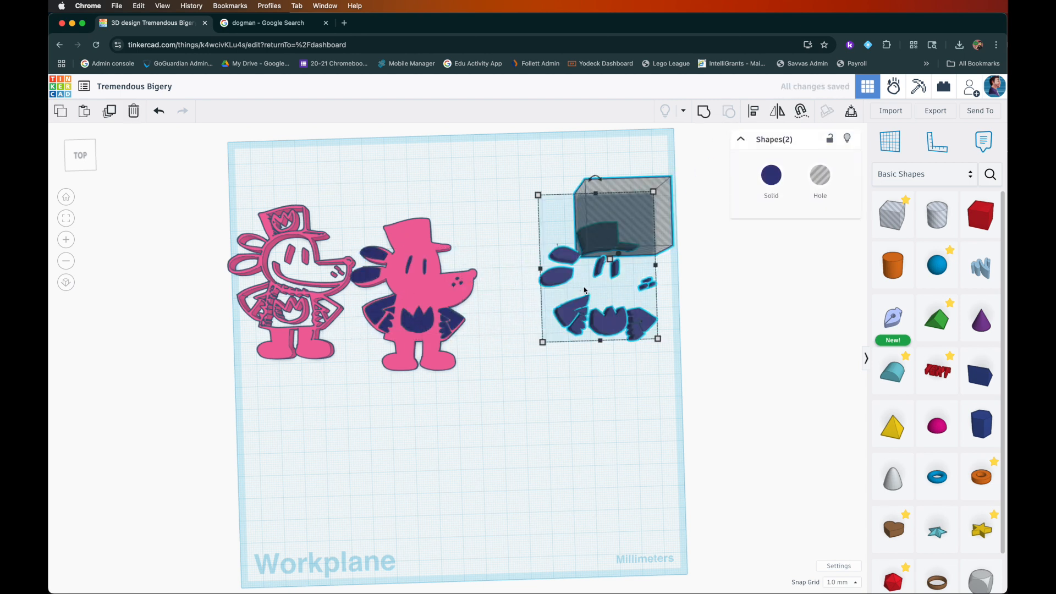
pyautogui.click(625, 386)
# Step: Move the hole box over the ears, face and body pieces and enlarge it to about 66 mm wide, leaving the hat uncovered
pyautogui.moveTo(617, 230); pyautogui.dragTo(568, 314)
pyautogui.moveTo(605, 356); pyautogui.dragTo(675, 394)
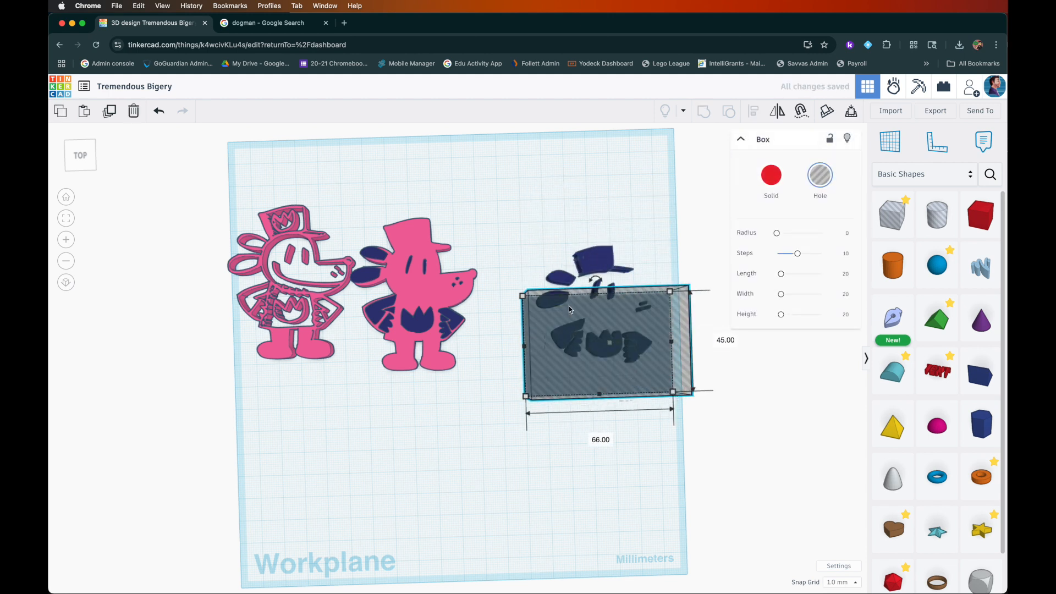
pyautogui.moveTo(601, 297); pyautogui.dragTo(596, 277)
# Step: Group the hole box with the duplicated pieces to keep only the hat, and place the hat on the silhouette, checking its fit
pyautogui.moveTo(595, 192); pyautogui.dragTo(609, 275)
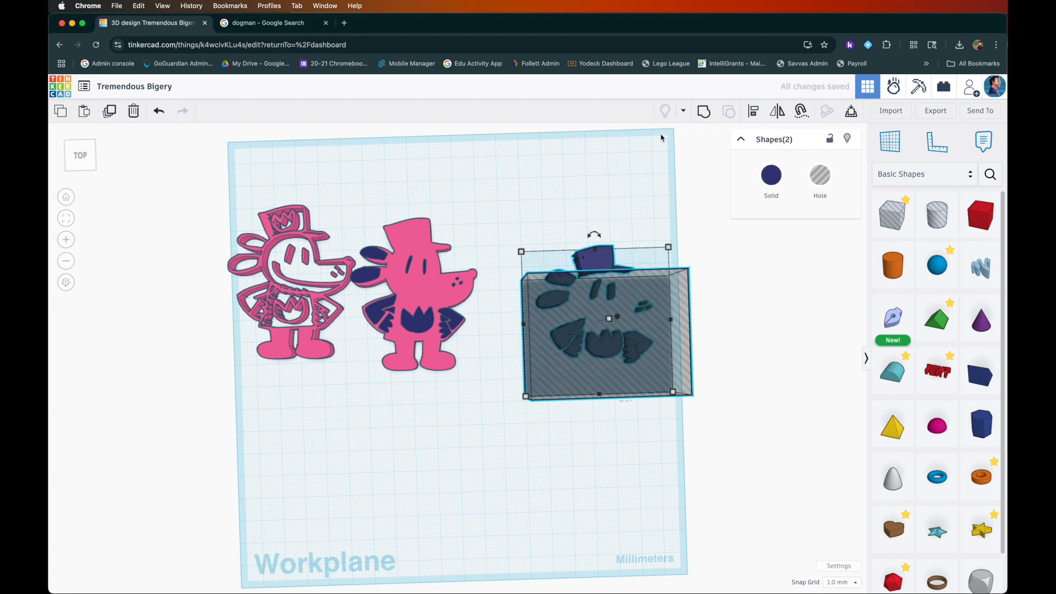
pyautogui.click(703, 111)
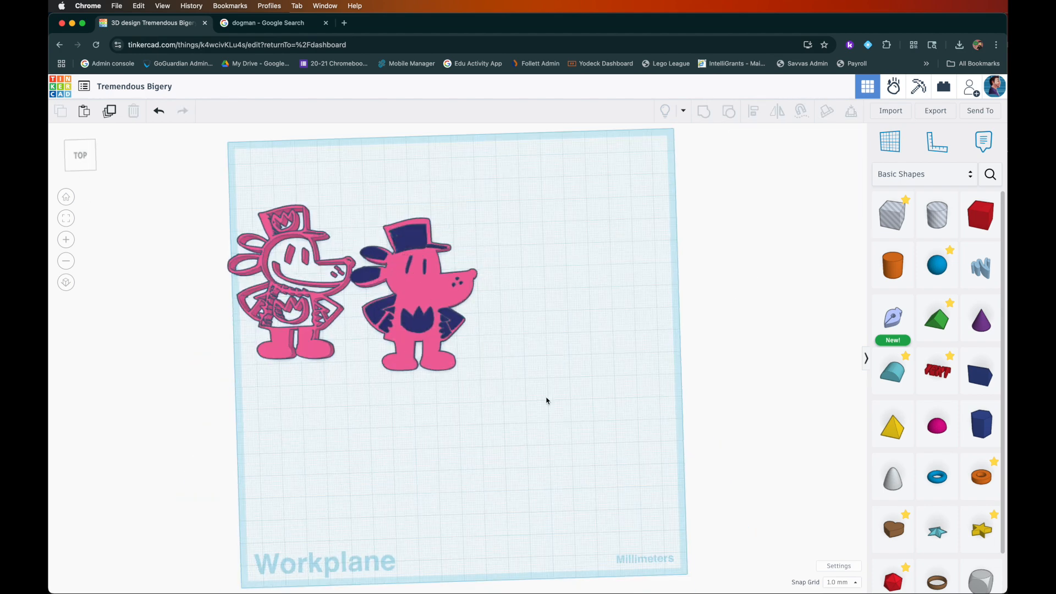
pyautogui.click(90, 149)
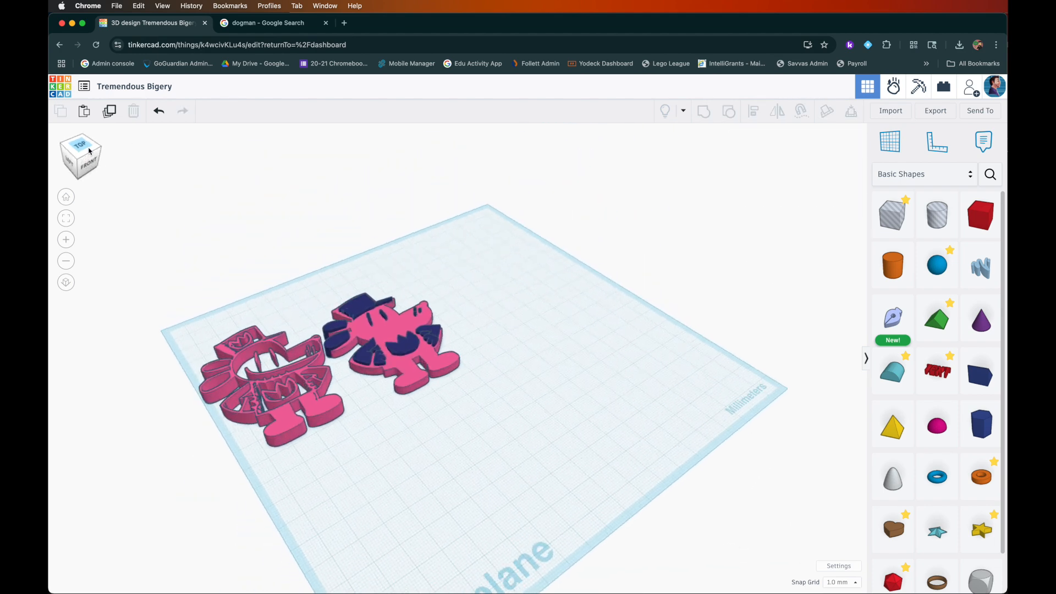
pyautogui.click(91, 148)
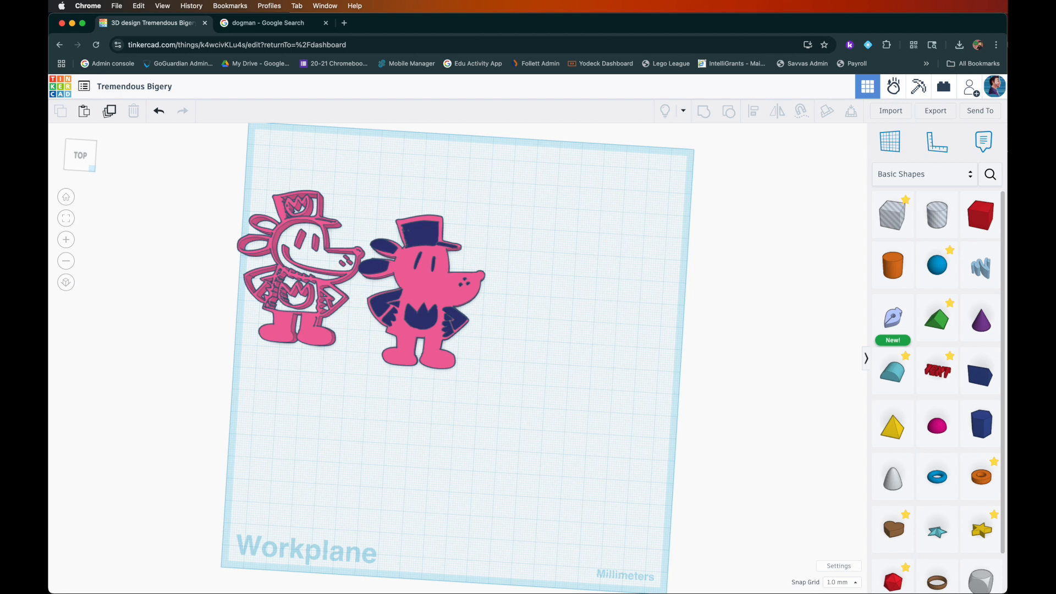
# Step: Switch to Inkscape and undo the deletion of the full-body silhouette, the grey head and the white crown emblem
pyautogui.press('super+Tab')
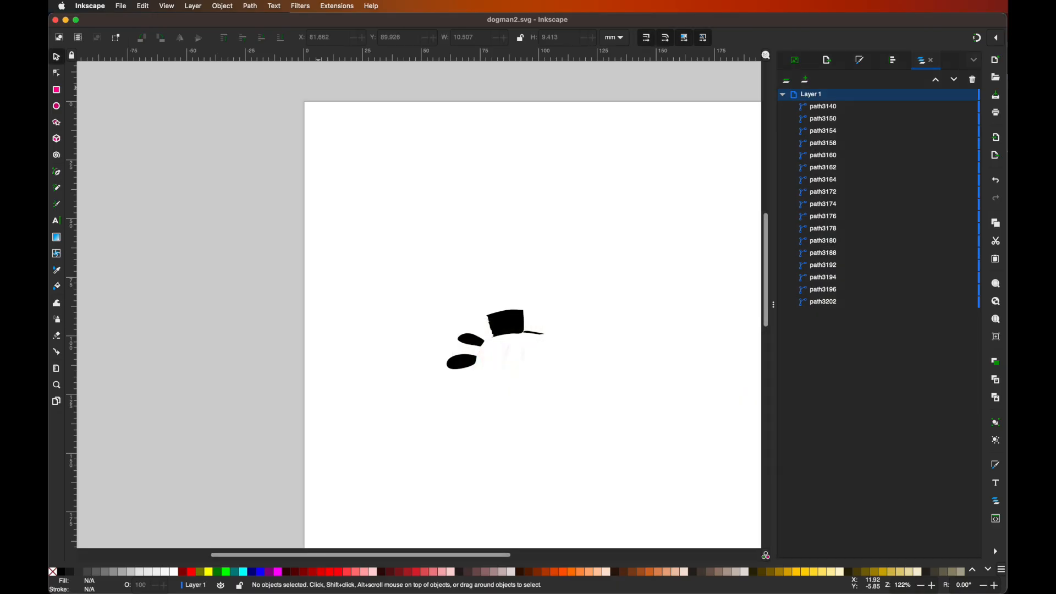
pyautogui.press('alt')
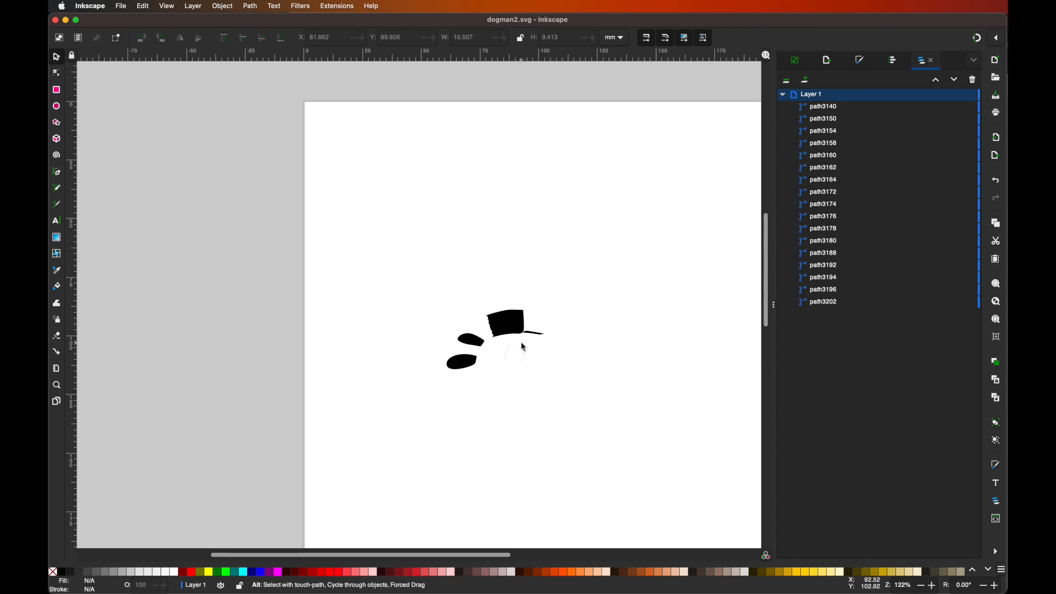
pyautogui.press('super+z')
pyautogui.press('super+z')
pyautogui.press('super+z')
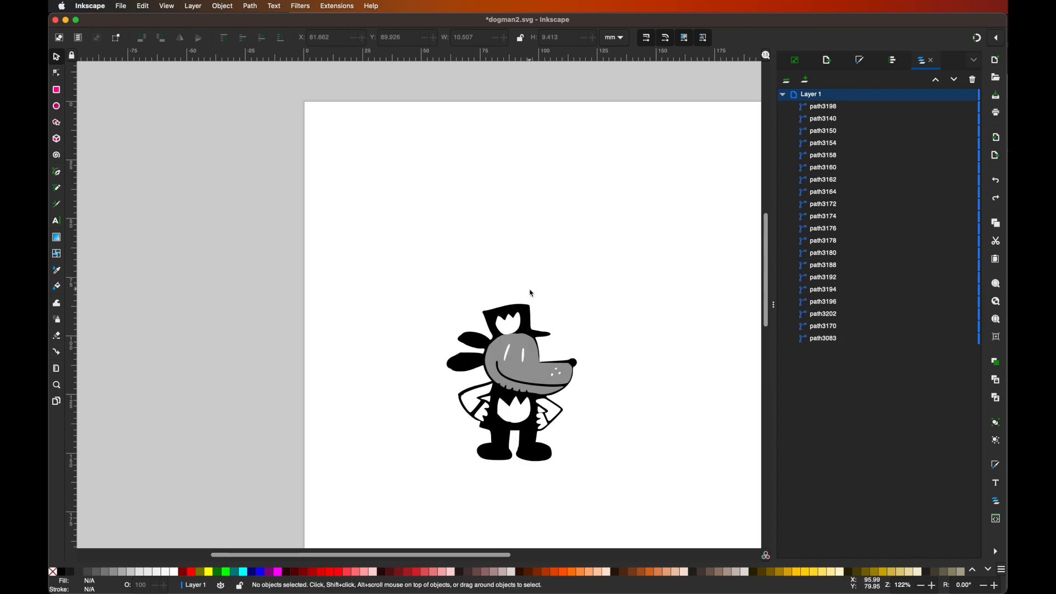
# Step: Delete the white chest emblem and the white sleeve and hand pieces of both arms
pyautogui.click(517, 413)
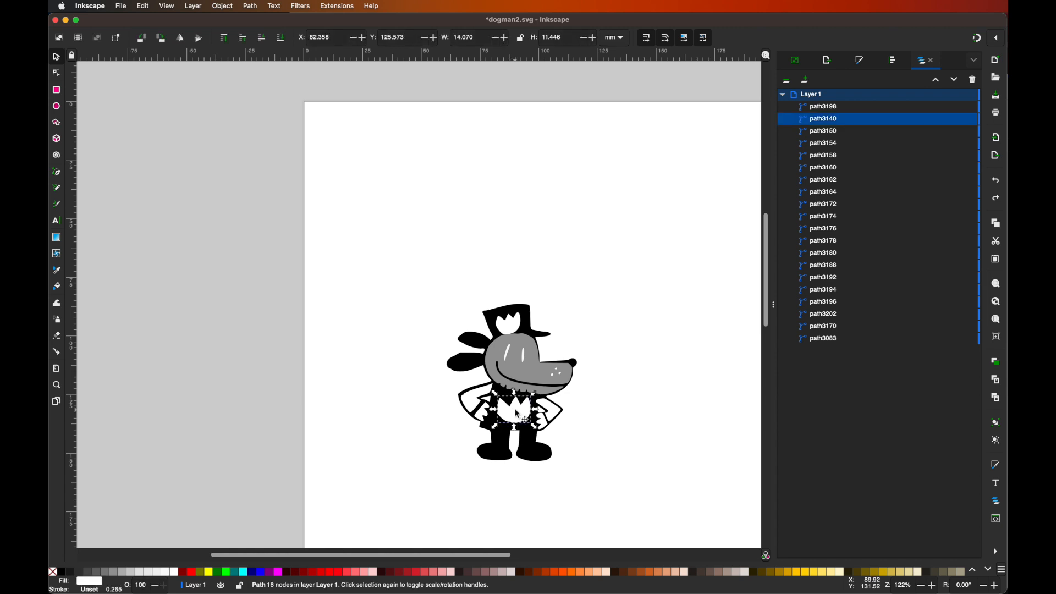
pyautogui.press('Delete')
pyautogui.click(546, 415)
pyautogui.press('Delete')
pyautogui.click(542, 421)
pyautogui.press('Delete')
pyautogui.click(541, 411)
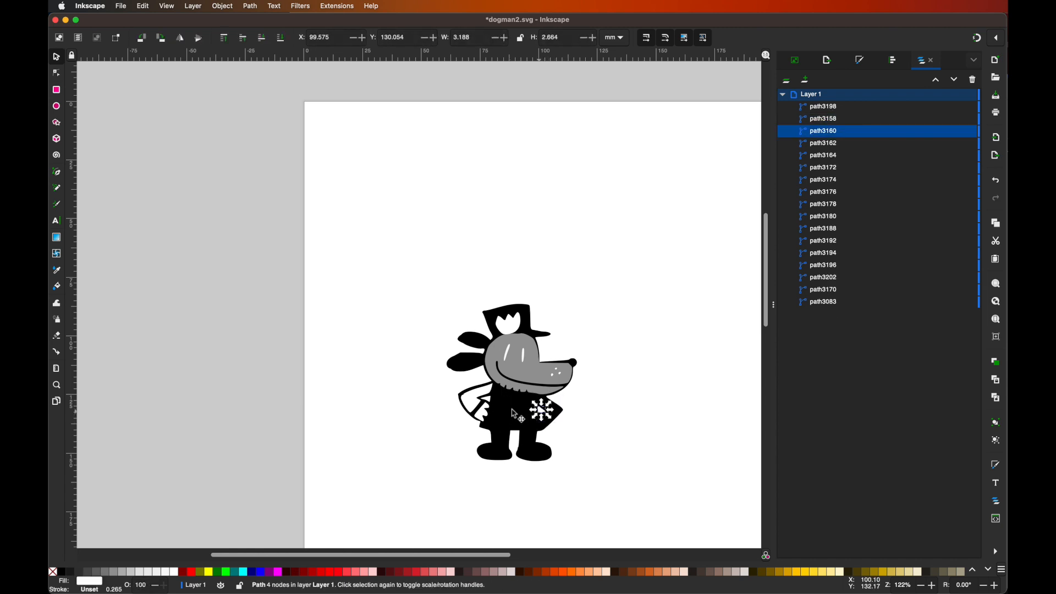
pyautogui.press('Delete')
pyautogui.click(469, 404)
pyautogui.press('Delete')
pyautogui.click(479, 412)
pyautogui.press('Delete')
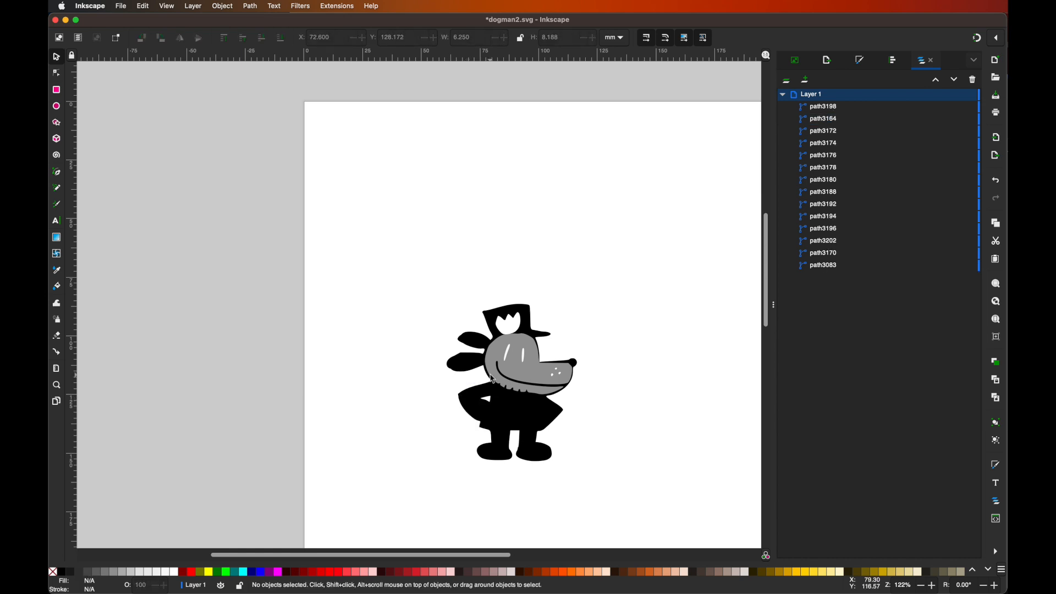
# Step: Delete the black hat brim piece and the full-body silhouette behind it
pyautogui.click(537, 328)
pyautogui.press('Delete')
pyautogui.click(536, 328)
pyautogui.press('Delete')
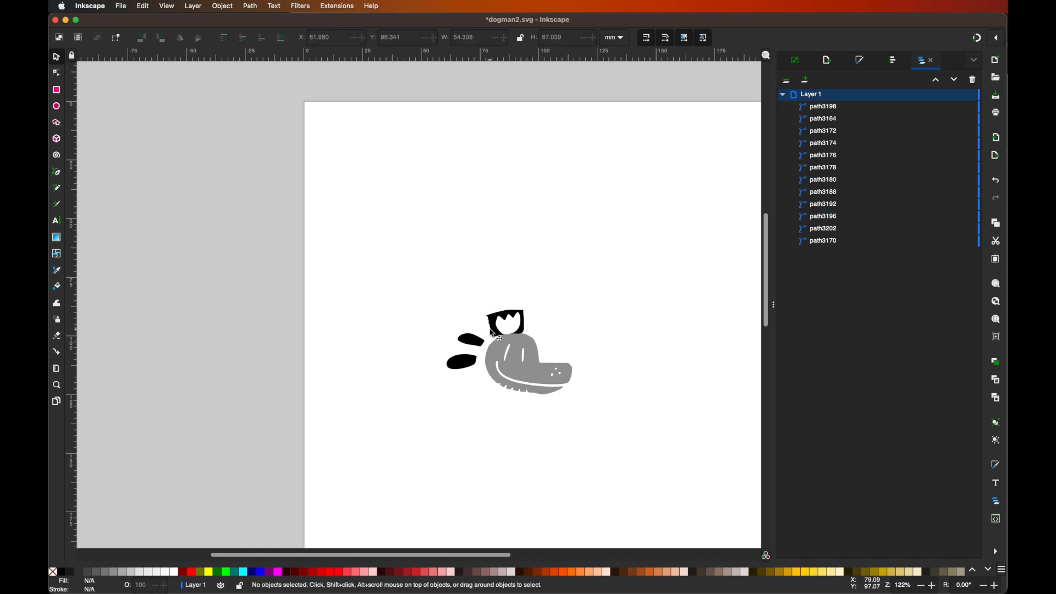
# Step: Delete the black hat piece behind the white crown emblem and both black ear pieces
pyautogui.click(501, 331)
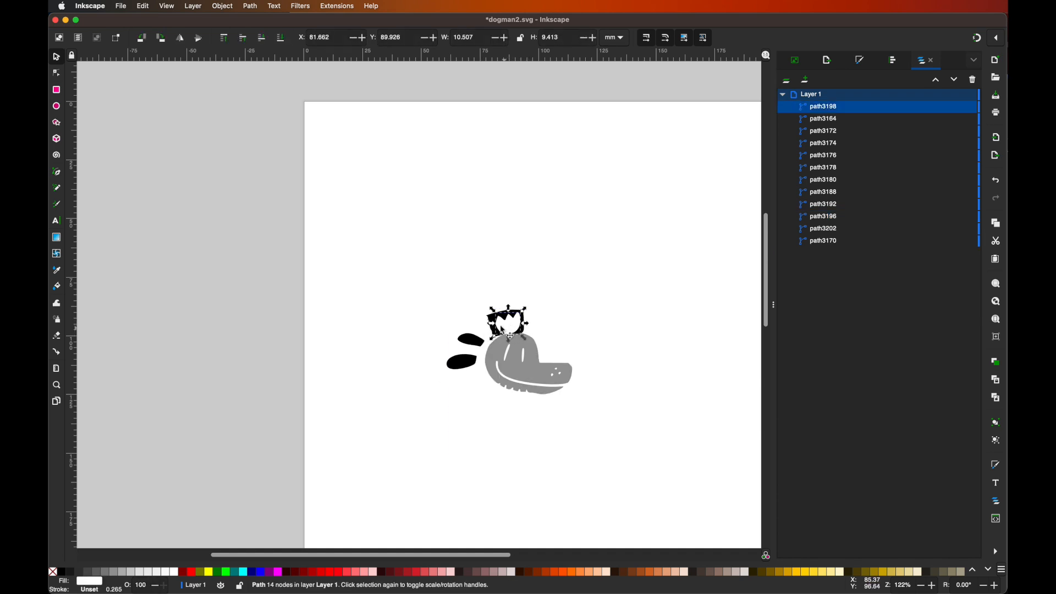
pyautogui.keyDown('alt'); pyautogui.click(496, 326); pyautogui.keyUp('alt')
pyautogui.press('Delete')
pyautogui.click(473, 348)
pyautogui.press('Delete')
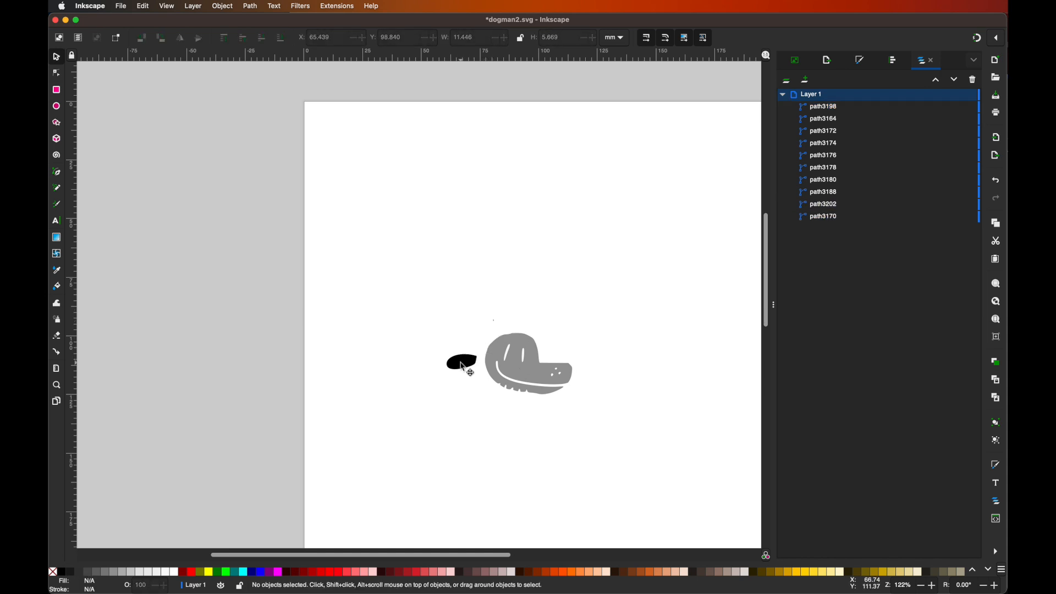
pyautogui.click(465, 361)
pyautogui.press('Delete')
# Step: Delete both white eye pieces and the three small white dots on the snout
pyautogui.click(515, 358)
pyautogui.press('Delete')
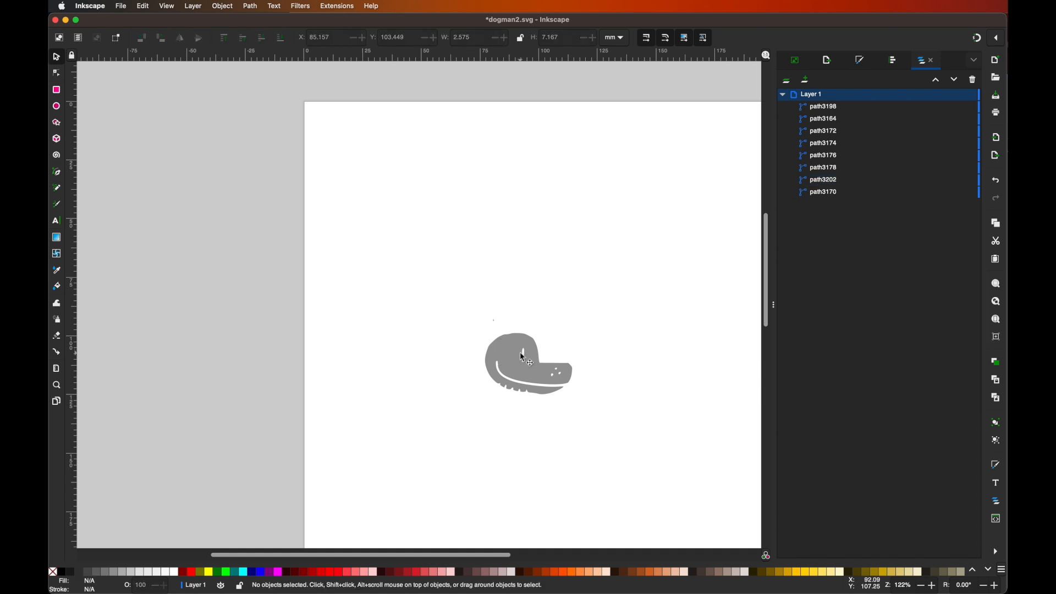
pyautogui.click(528, 360)
pyautogui.press('Delete')
pyautogui.click(556, 376)
pyautogui.press('Delete')
pyautogui.click(560, 374)
pyautogui.press('Delete')
pyautogui.click(563, 379)
pyautogui.press('Delete')
# Step: Save the remaining head and crown pieces as a new Inkscape SVG file named dogman3.svg on the Desktop
pyautogui.click(120, 7)
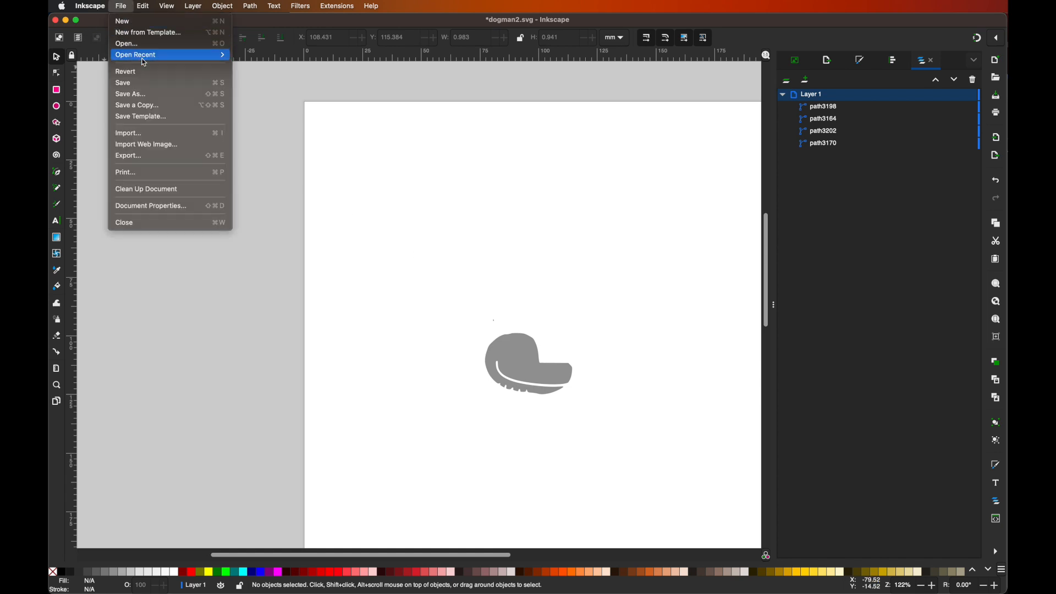
pyautogui.click(152, 95)
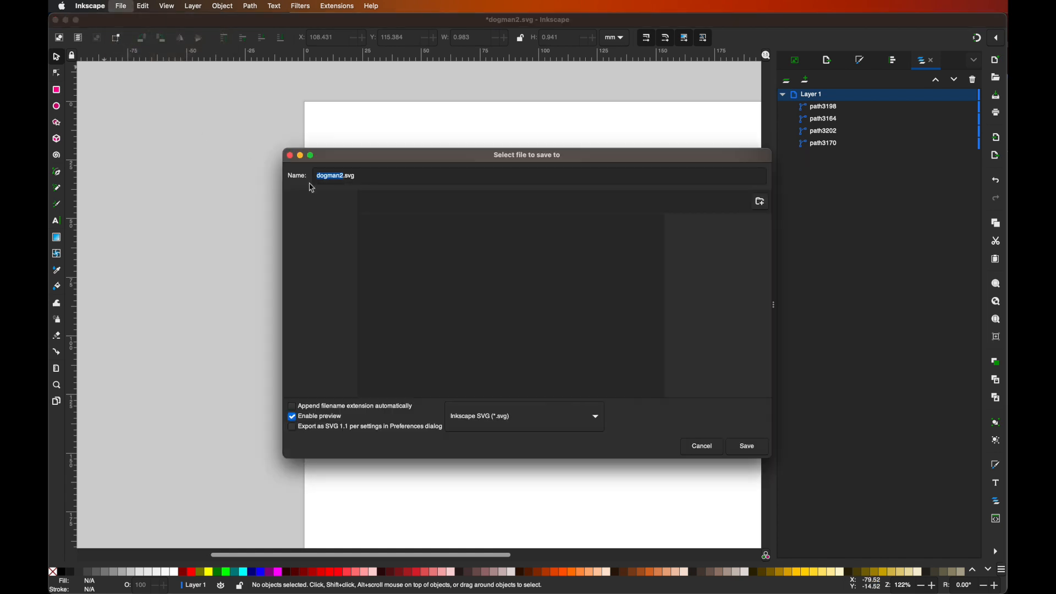
pyautogui.press('BackSpace')
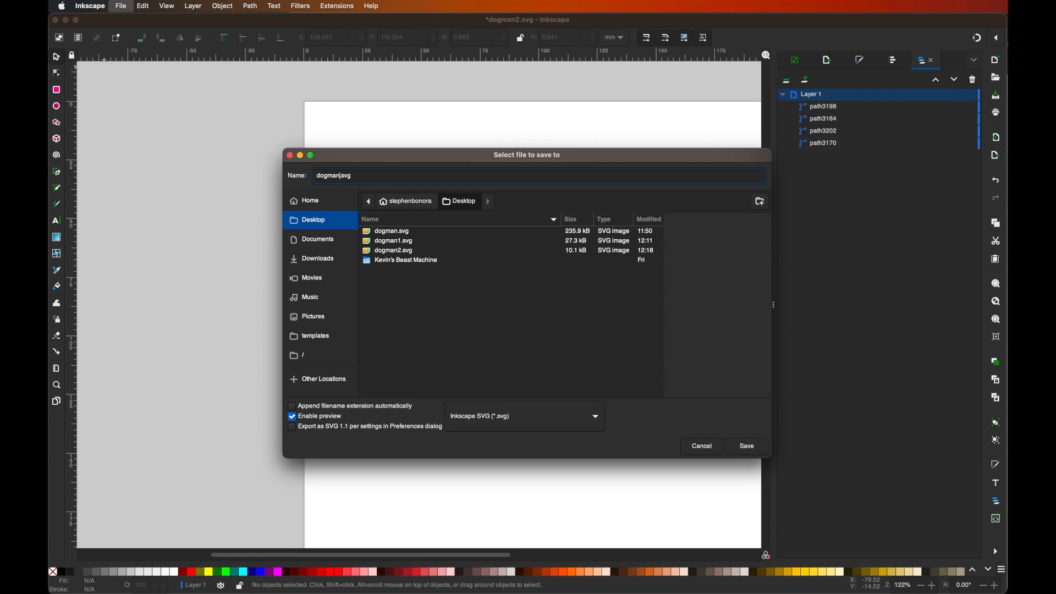
pyautogui.write('3')
pyautogui.press('Return')
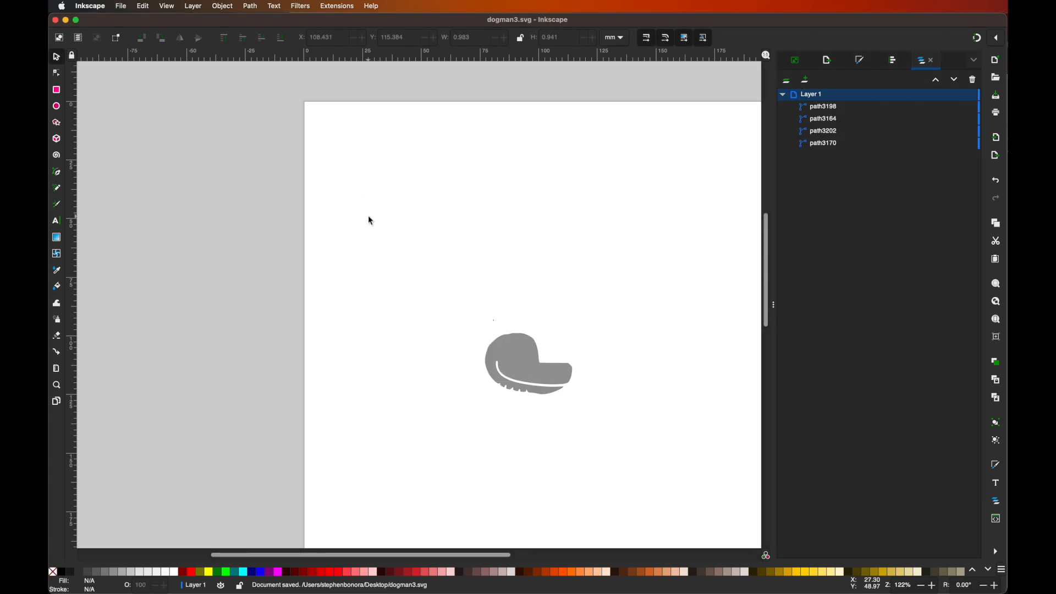
# Step: Switch to Tinkercad and import dogman3.svg from the Desktop into the design
pyautogui.press('super+Tab')
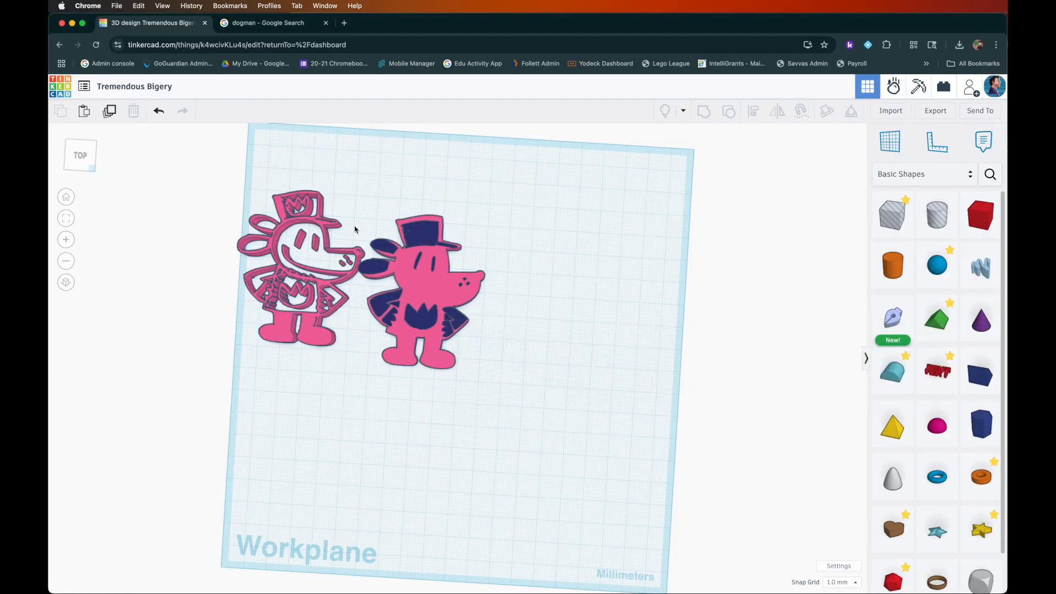
pyautogui.click(892, 113)
pyautogui.click(523, 334)
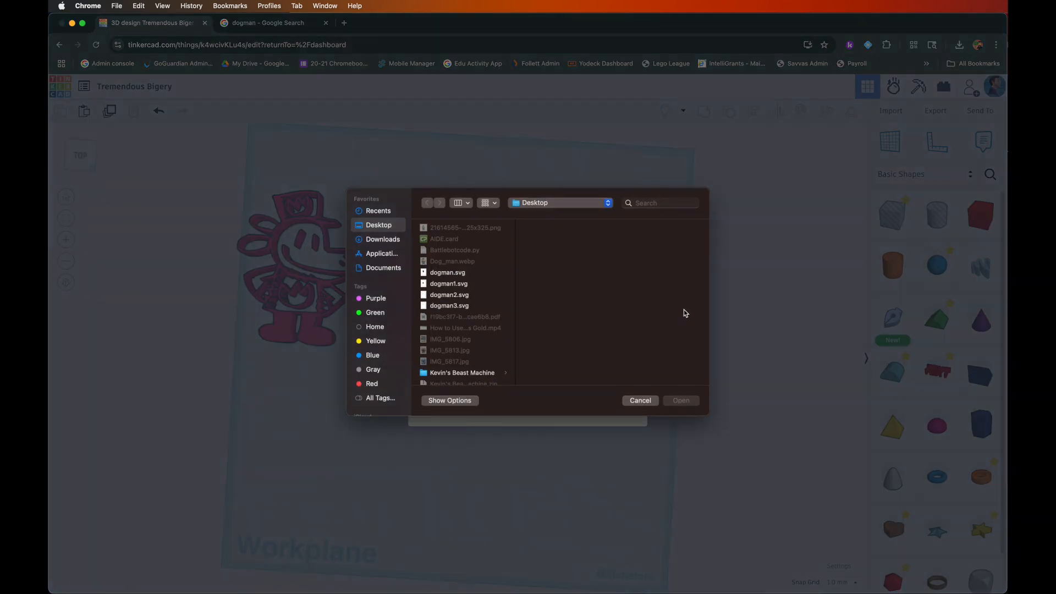
pyautogui.click(445, 309)
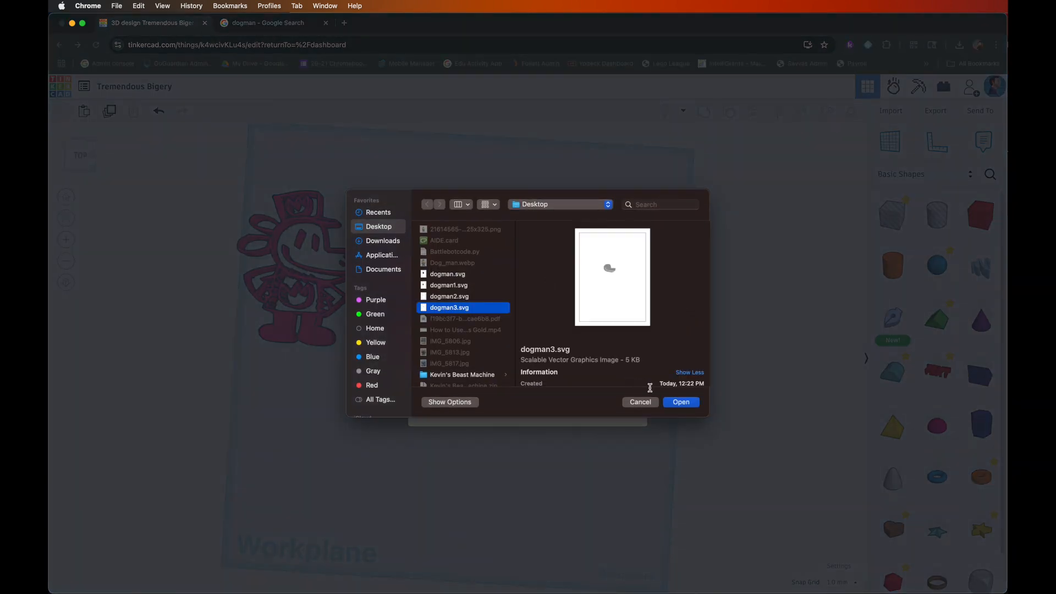
pyautogui.click(693, 406)
pyautogui.click(637, 444)
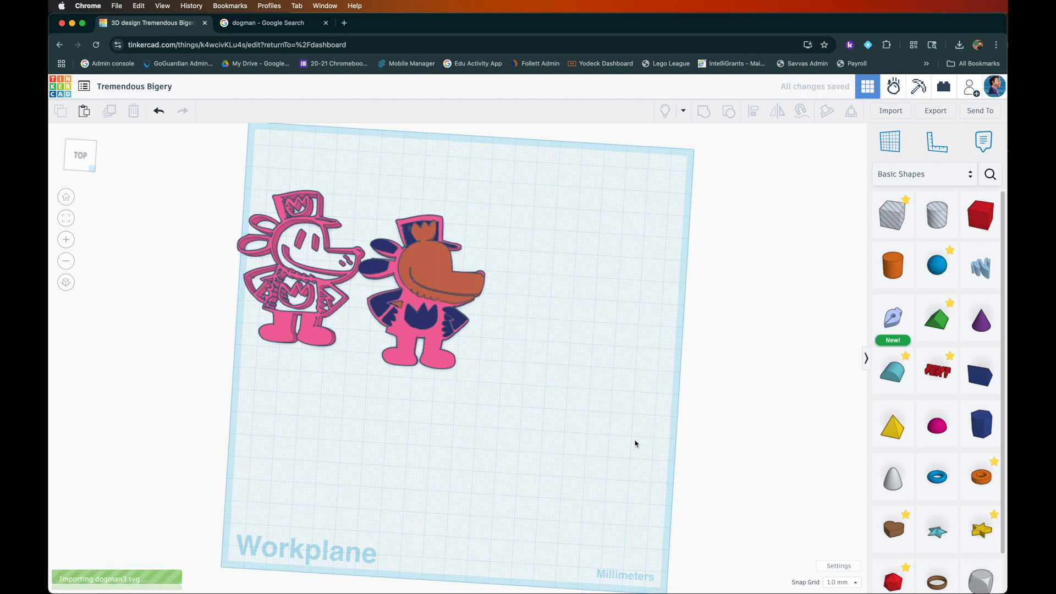
# Step: Line up the imported head piece with the second figure's face and set its height to 5 mm
pyautogui.moveTo(438, 271); pyautogui.dragTo(435, 271)
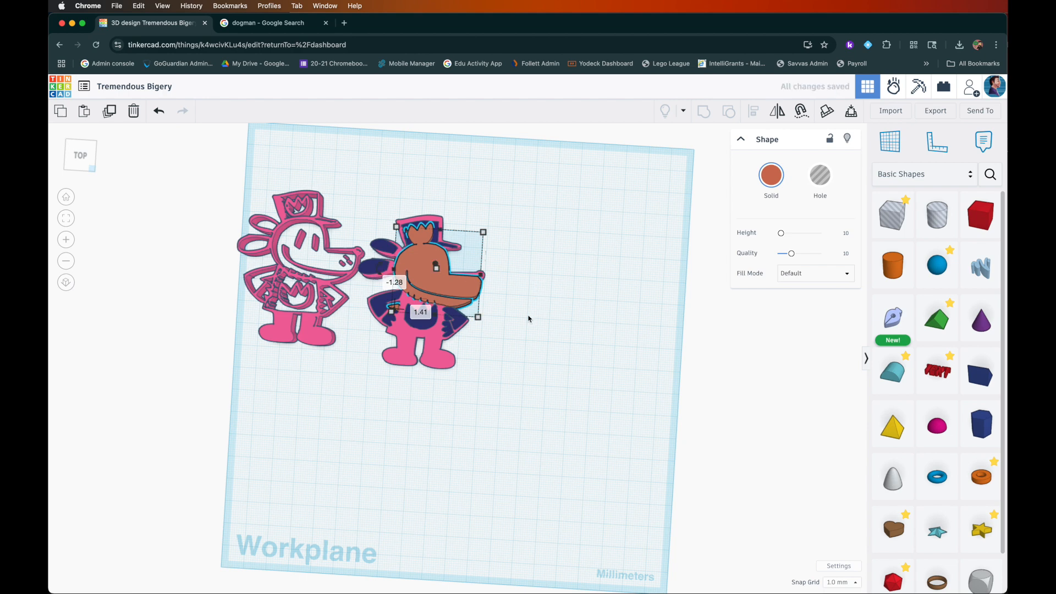
pyautogui.click(81, 168)
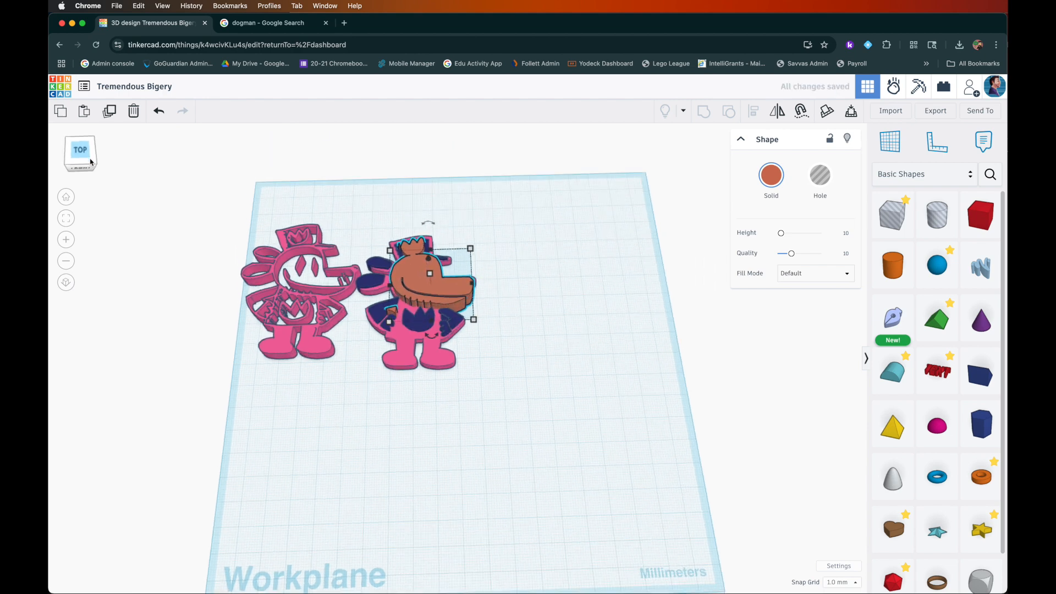
pyautogui.moveTo(432, 299); pyautogui.dragTo(435, 307)
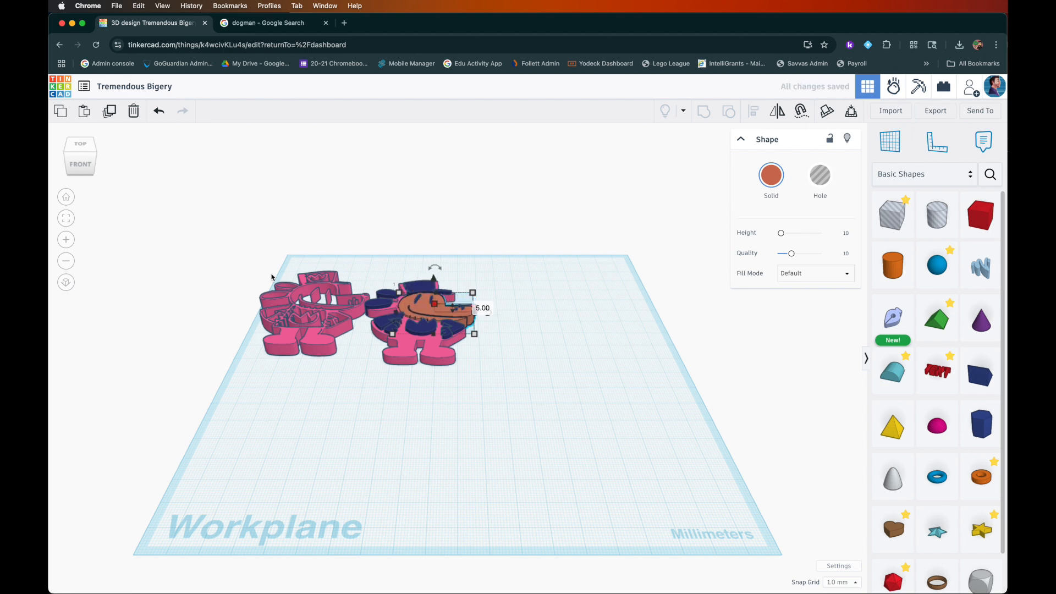
# Step: Move the head piece off the figure and cut away its stray lower fragment by grouping it with a hole box
pyautogui.click(91, 172)
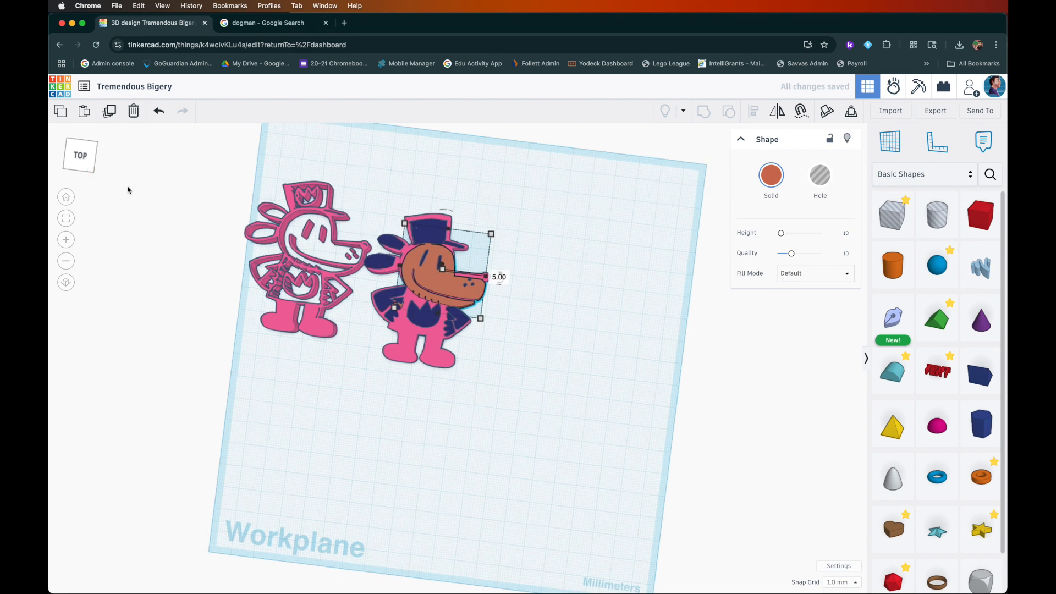
pyautogui.scroll(3, 338, 322)
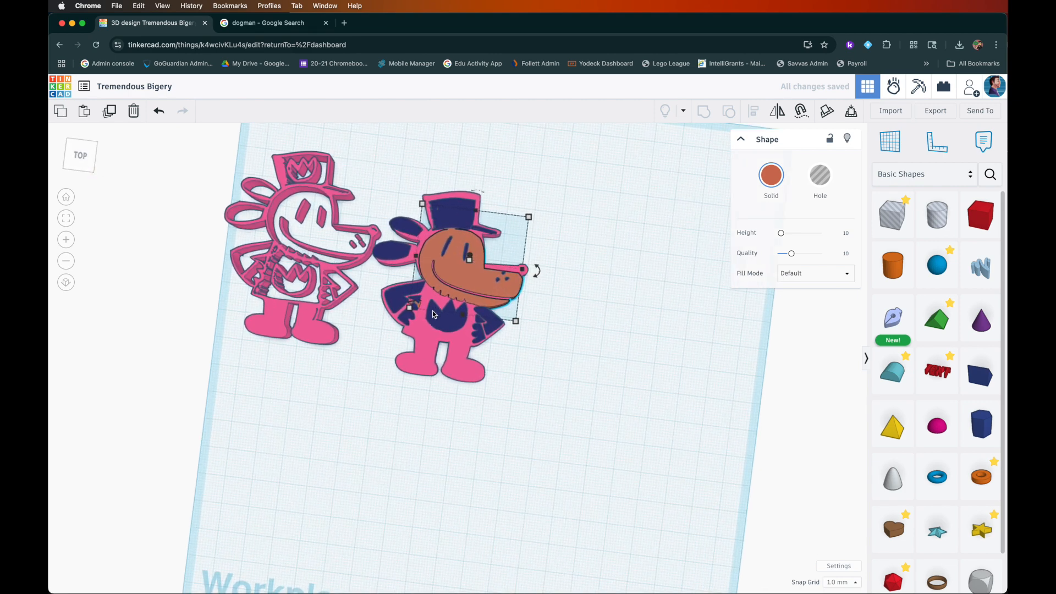
pyautogui.moveTo(468, 282); pyautogui.dragTo(604, 295)
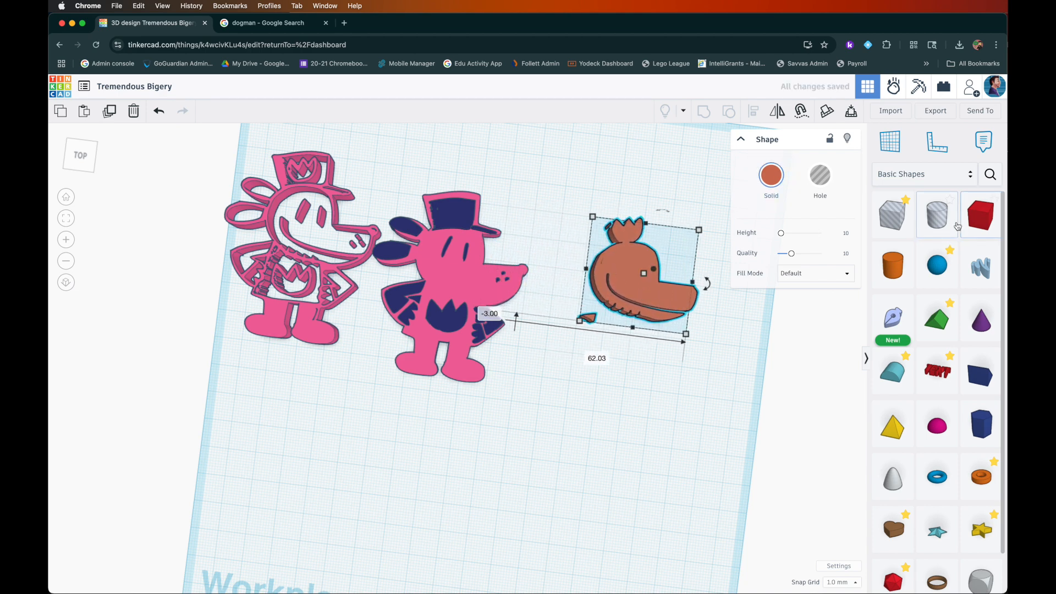
pyautogui.moveTo(891, 214); pyautogui.dragTo(578, 345)
pyautogui.moveTo(673, 356); pyautogui.dragTo(581, 248)
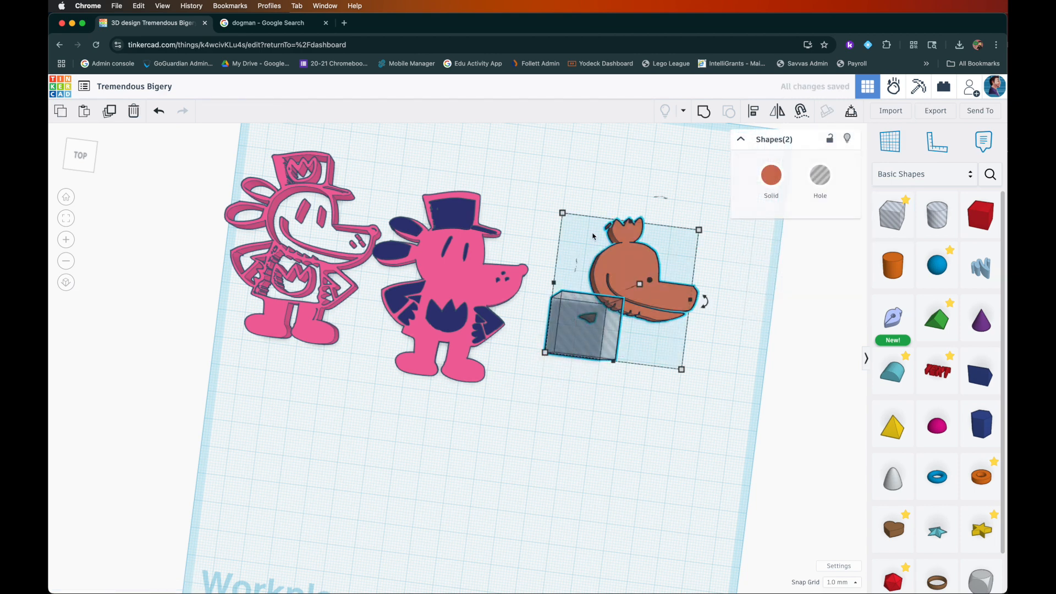
pyautogui.click(703, 111)
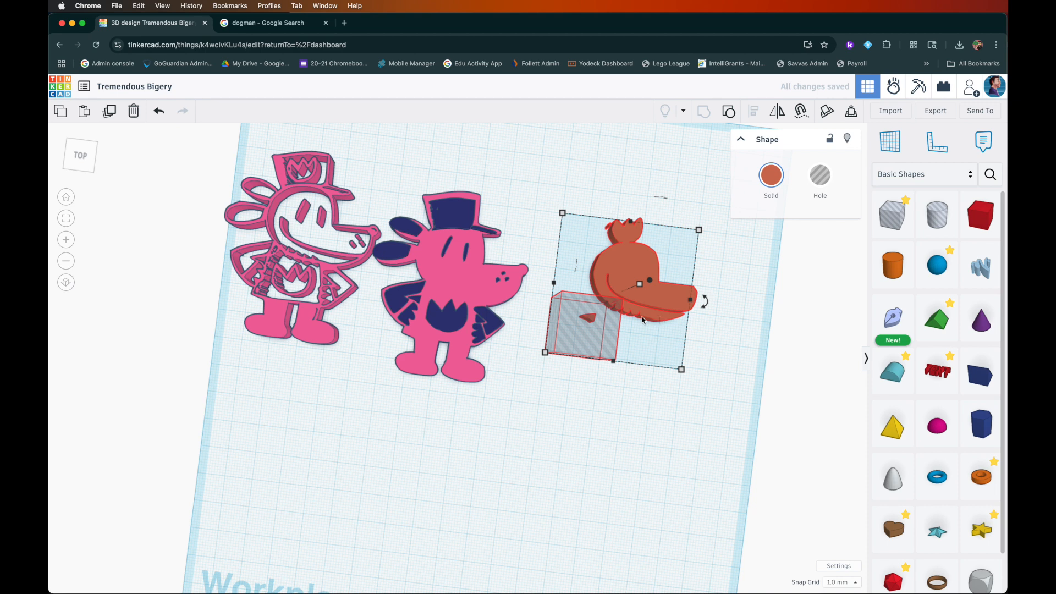
# Step: Move the trimmed head piece back over the second figure and align it with the face outline
pyautogui.moveTo(637, 292); pyautogui.dragTo(467, 280)
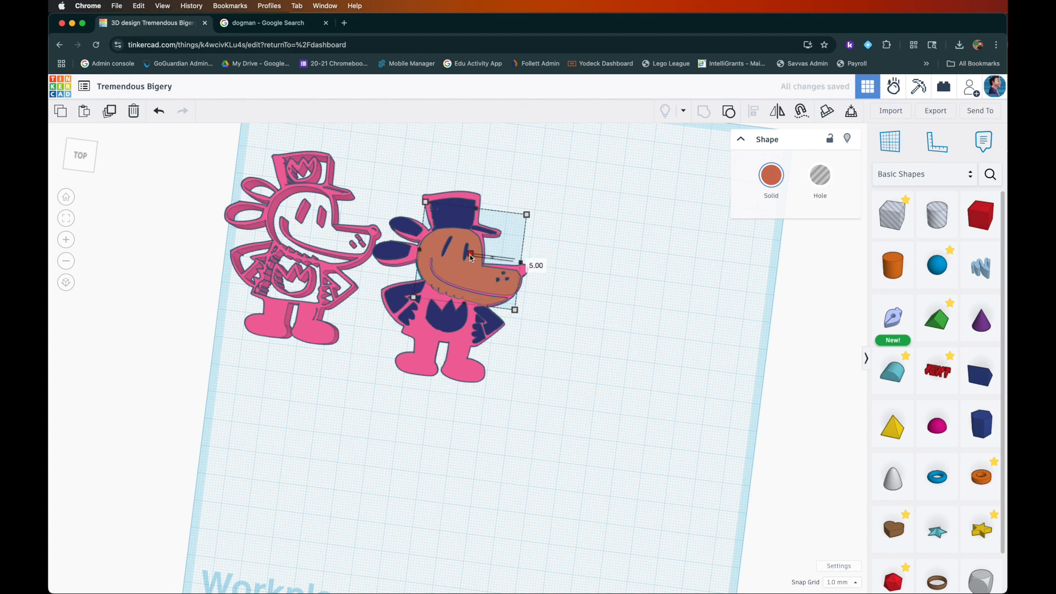
pyautogui.moveTo(472, 257); pyautogui.dragTo(473, 260)
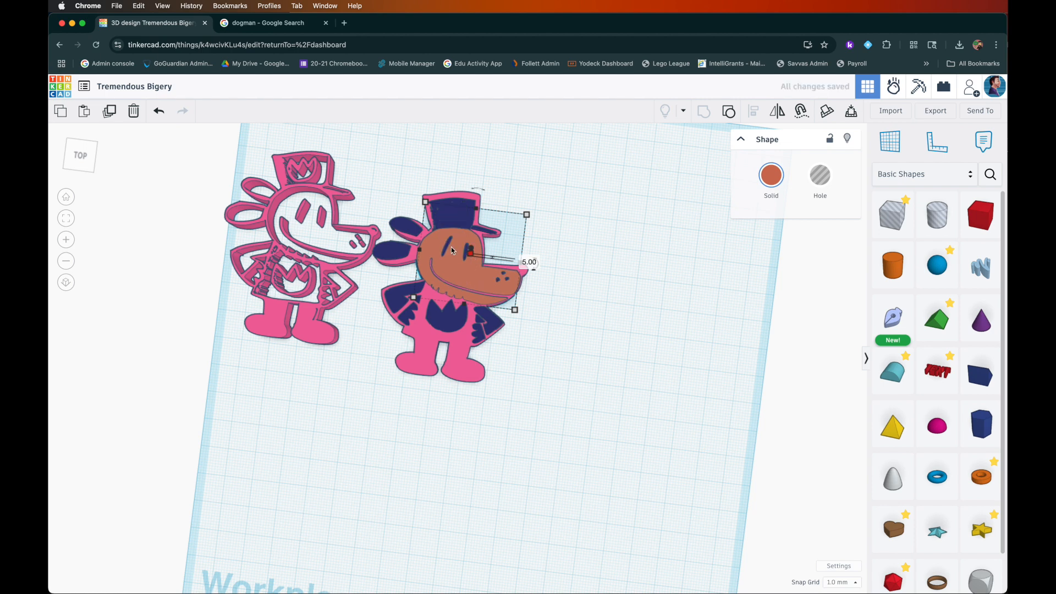
pyautogui.moveTo(470, 256); pyautogui.dragTo(474, 255)
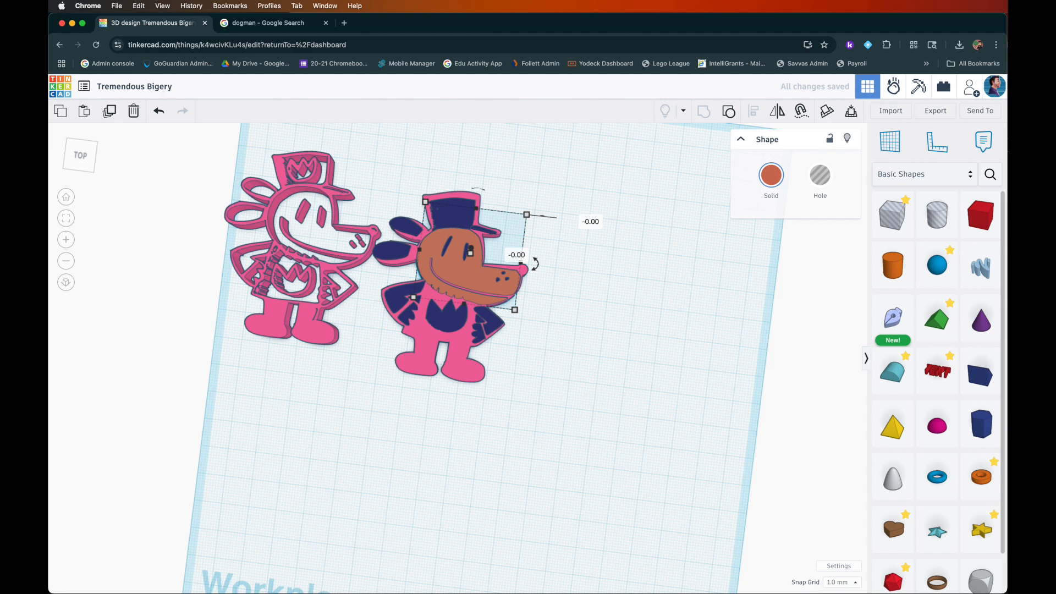
# Step: Switch to Inkscape, delete the grey head piece, and select the white crown piece
pyautogui.press('super+Tab')
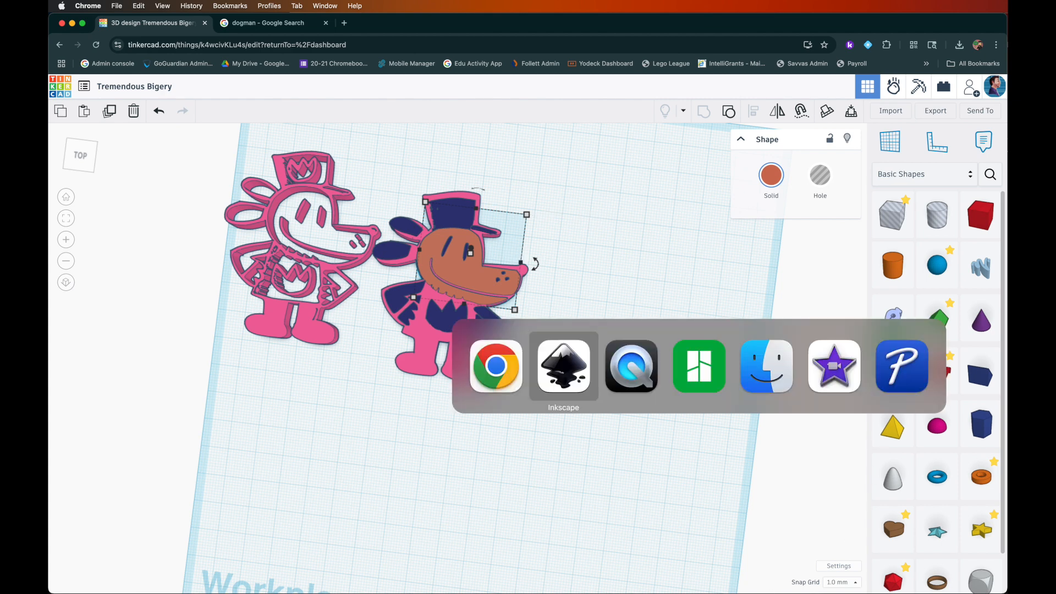
pyautogui.press('super+Tab')
pyautogui.press('super+Tab')
pyautogui.press('super+Tab')
pyautogui.press('super+Tab')
pyautogui.press('super+Tab')
pyautogui.press('super+Tab')
pyautogui.press('super+Tab')
pyautogui.press('super+Tab')
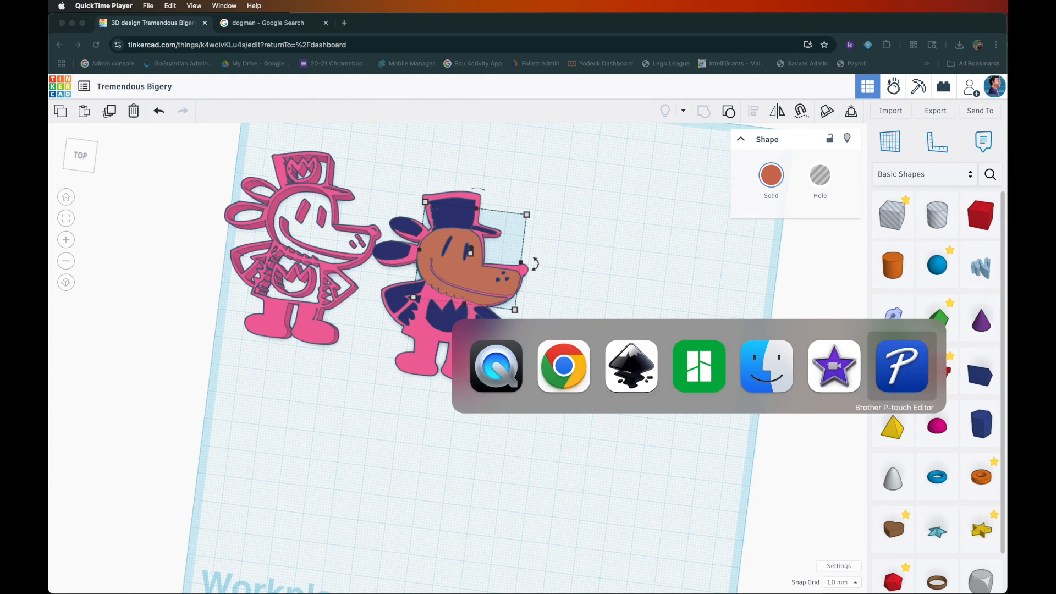
pyautogui.press('super+Tab')
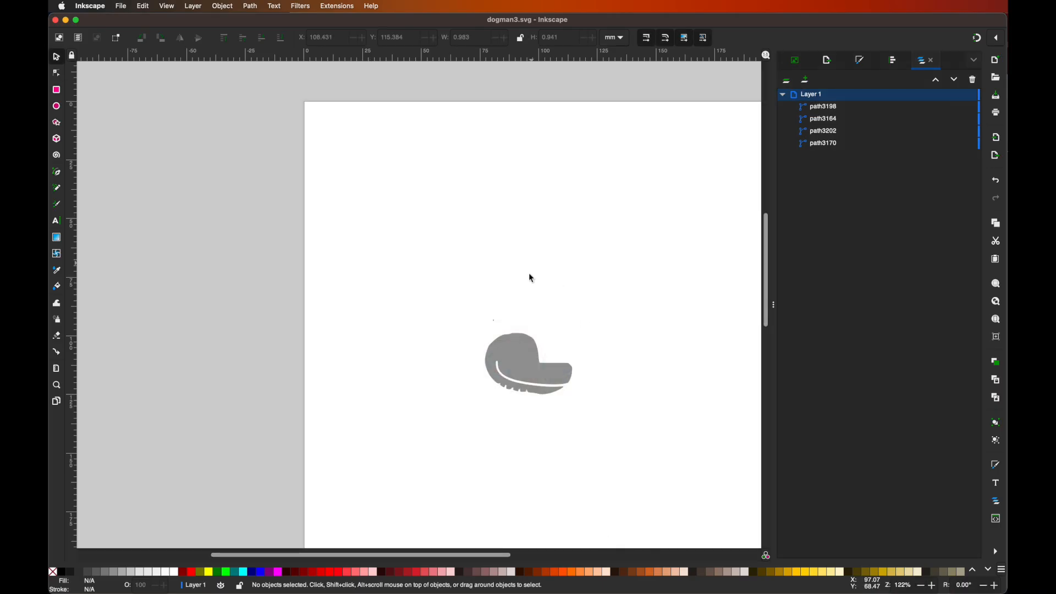
pyautogui.click(522, 372)
pyautogui.press('Delete')
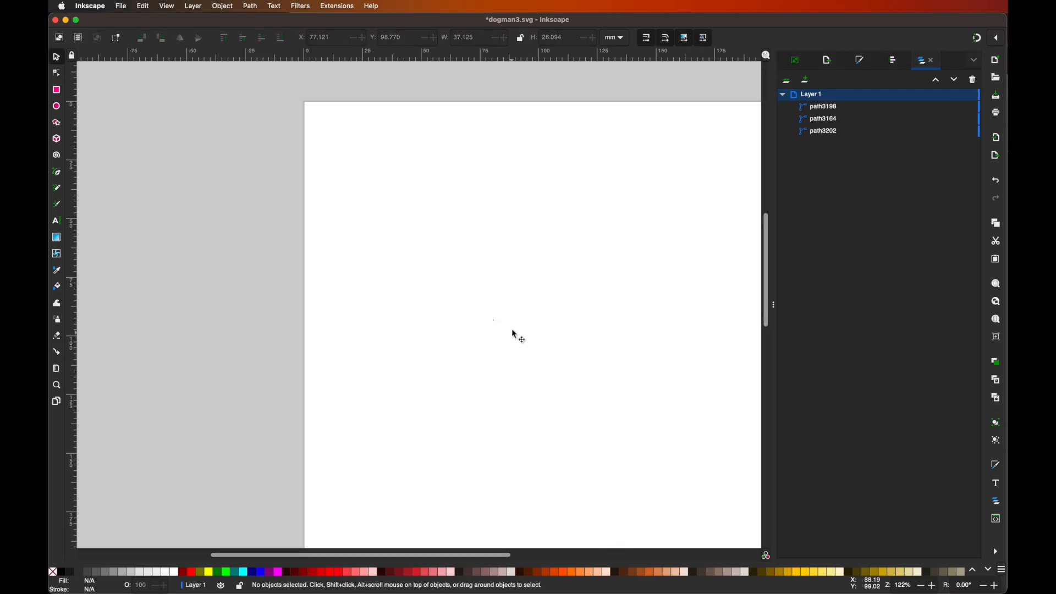
pyautogui.click(522, 337)
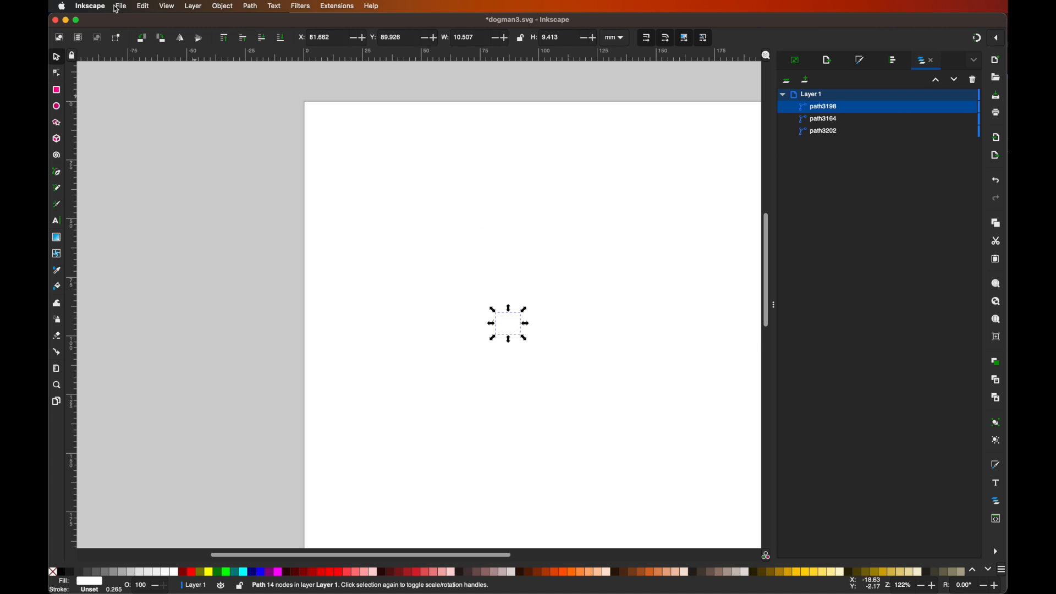
pyautogui.click(116, 7)
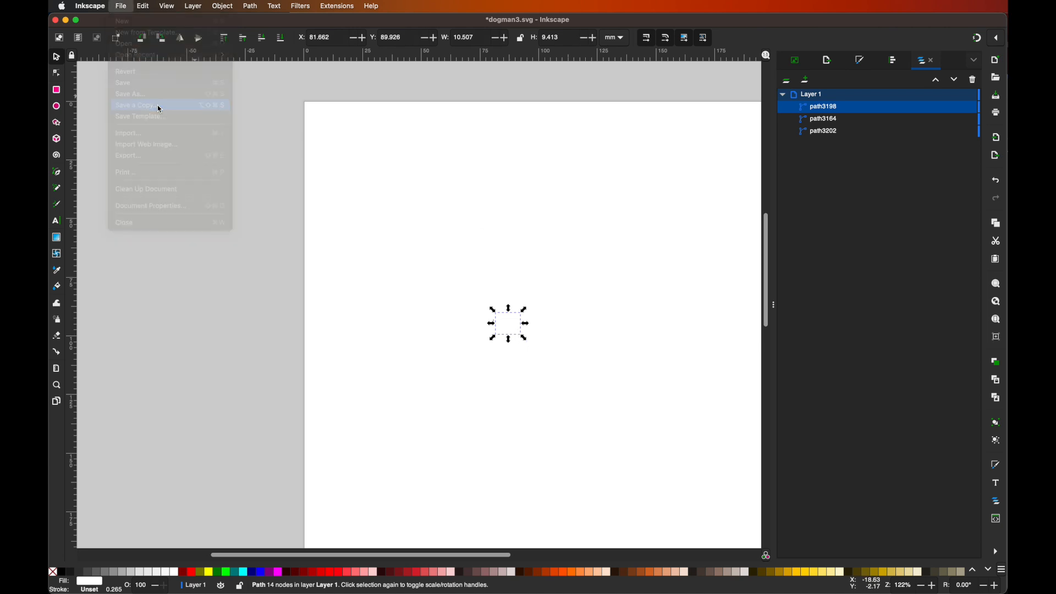
pyautogui.click(159, 108)
pyautogui.click(715, 447)
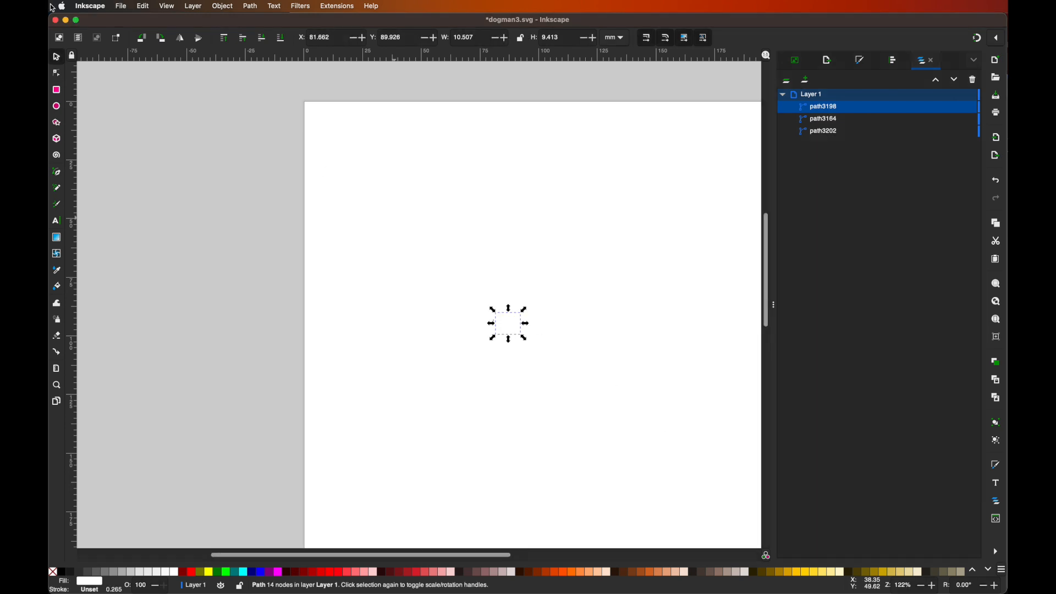
# Step: Save the remaining crown pieces as a new Inkscape SVG file named dogman4.svg on the Desktop
pyautogui.click(113, 8)
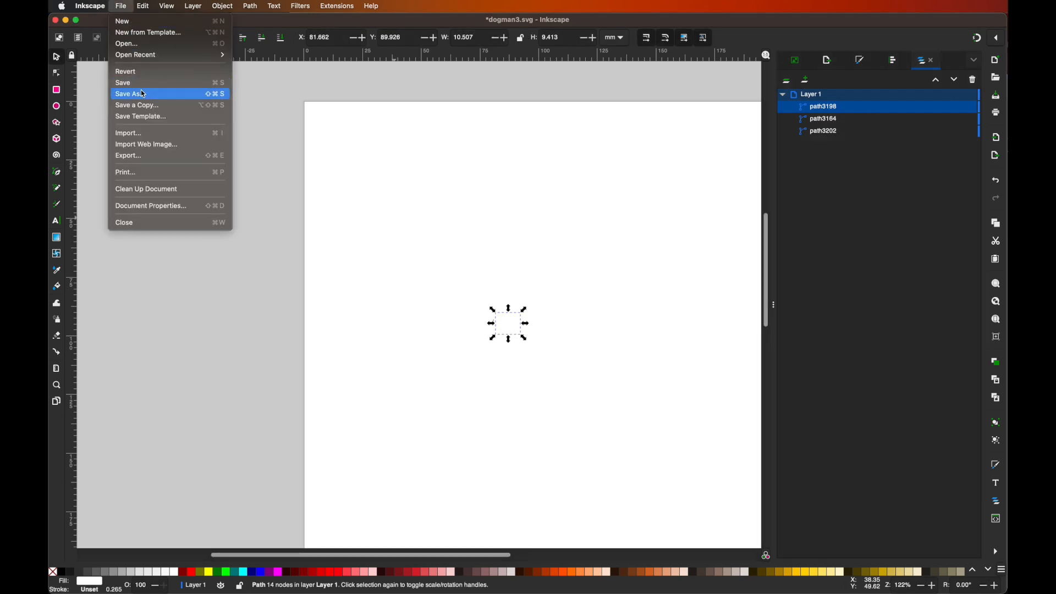
pyautogui.click(142, 94)
pyautogui.press('Right')
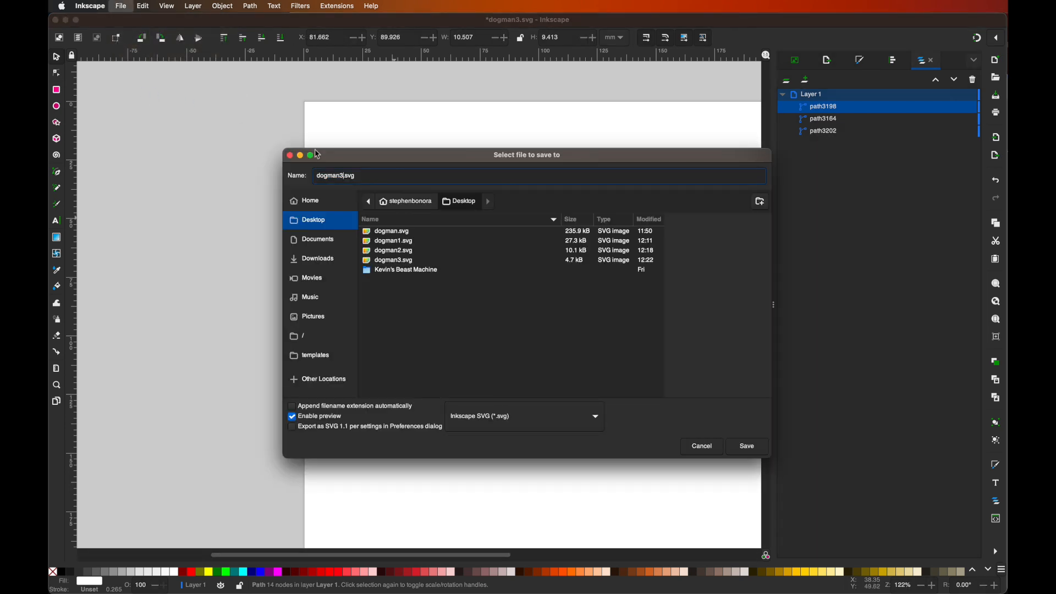
pyautogui.press('BackSpace')
pyautogui.write('4')
pyautogui.press('Return')
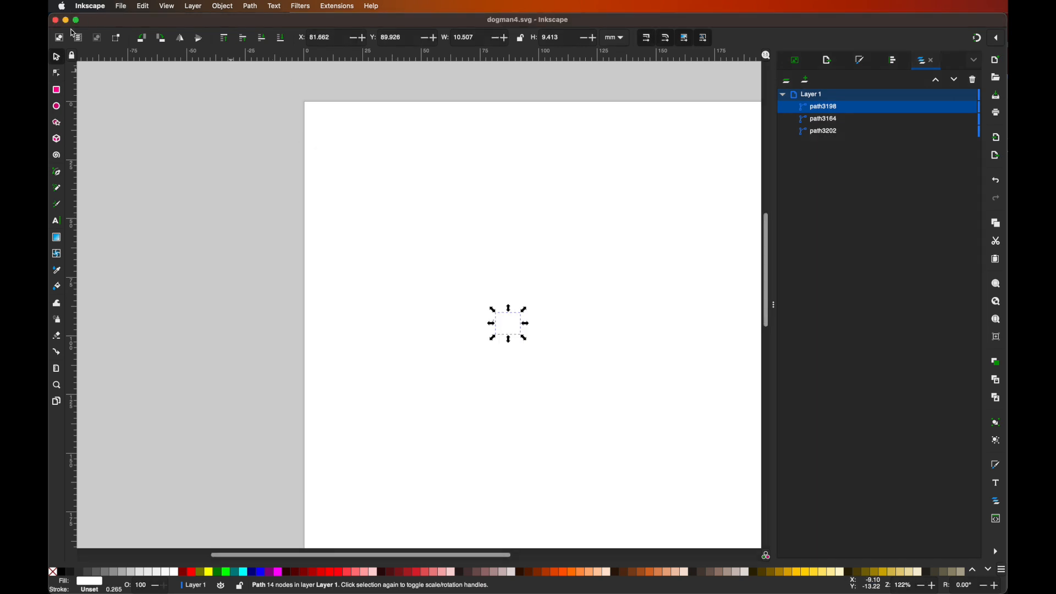
# Step: Switch to Tinkercad and import dogman4.svg from the Desktop into the design
pyautogui.press('super+Tab')
pyautogui.press('super+Tab')
pyautogui.press('super+Tab')
pyautogui.press('super+Tab')
pyautogui.press('super+Tab')
pyautogui.press('super+Tab')
pyautogui.press('super+Tab')
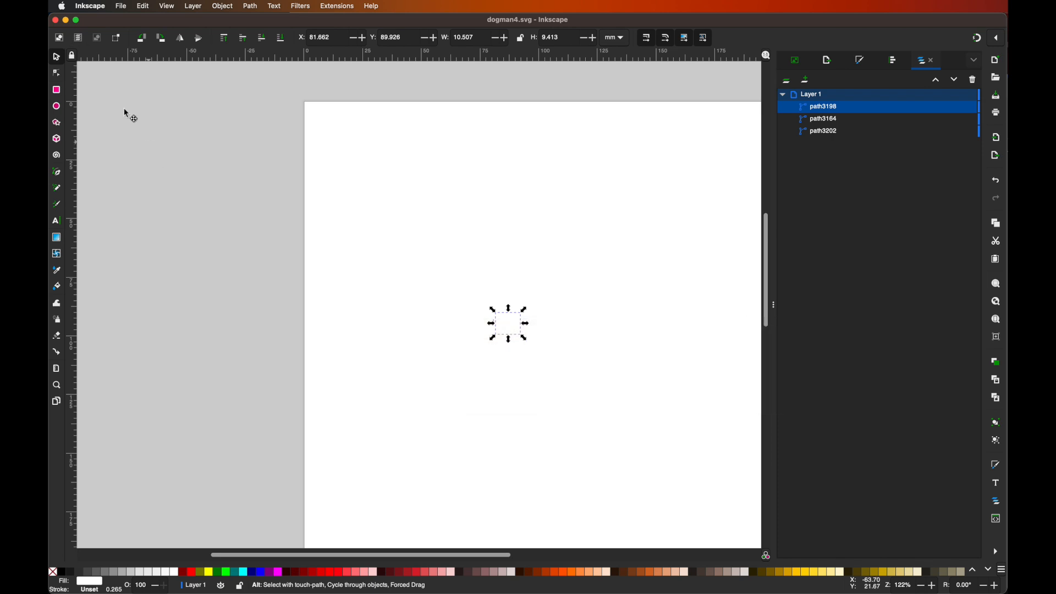
pyautogui.press('super+Tab')
pyautogui.press('super+Tab')
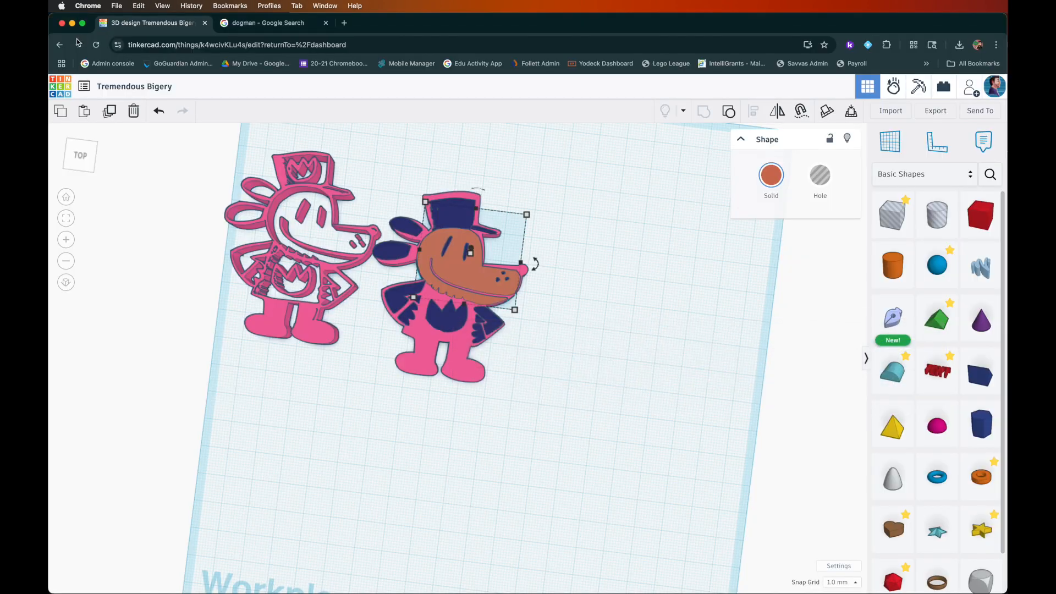
pyautogui.click(892, 113)
pyautogui.click(538, 339)
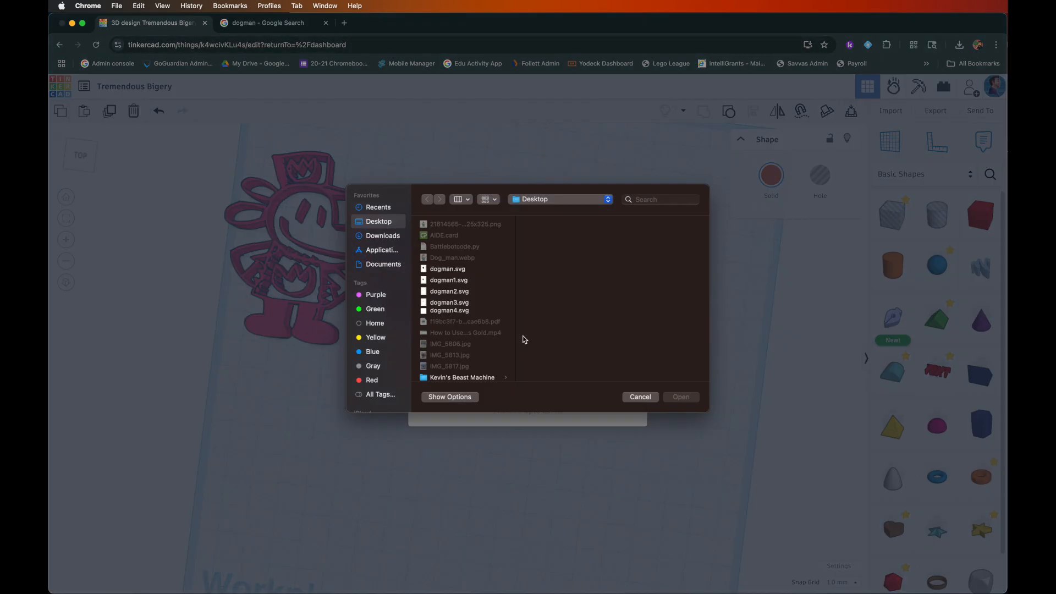
pyautogui.click(458, 321)
pyautogui.click(692, 402)
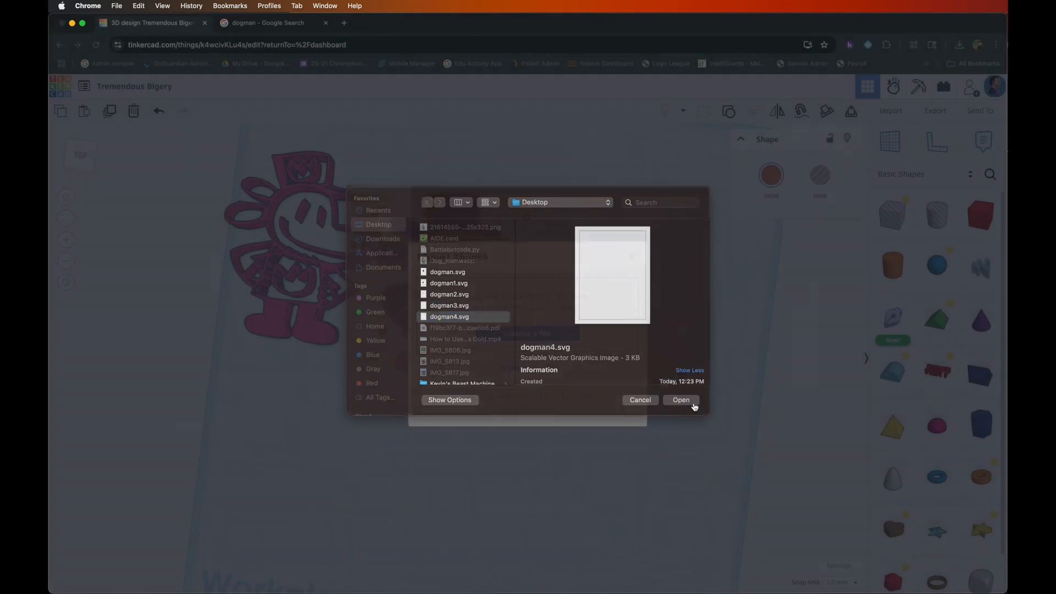
pyautogui.click(618, 437)
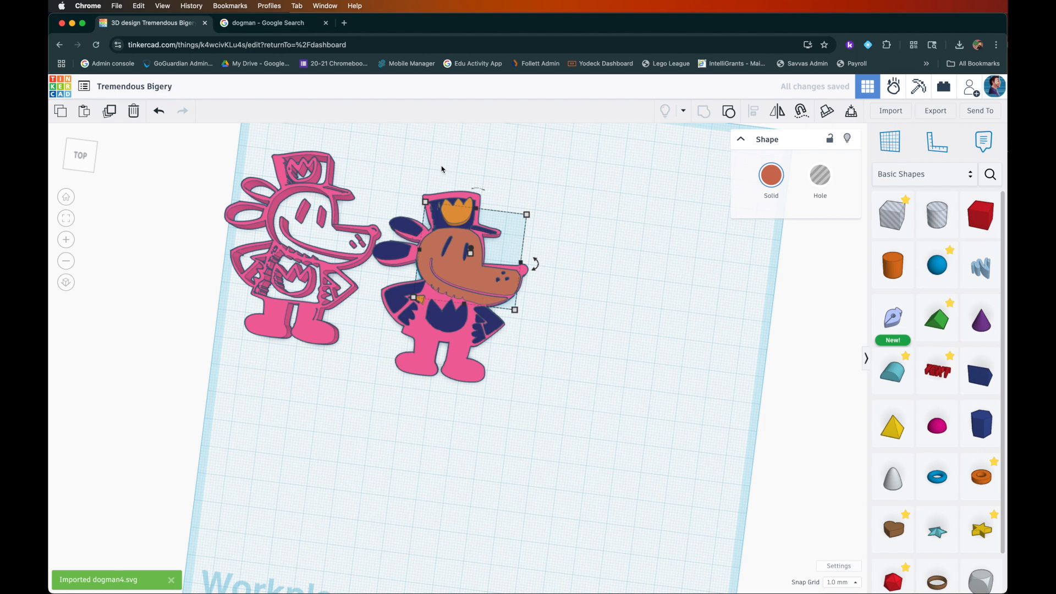
# Step: Move the imported crown piece off the figure and cut away its stray fragment by grouping it with a hole box
pyautogui.moveTo(451, 212); pyautogui.dragTo(631, 246)
pyautogui.click(790, 170)
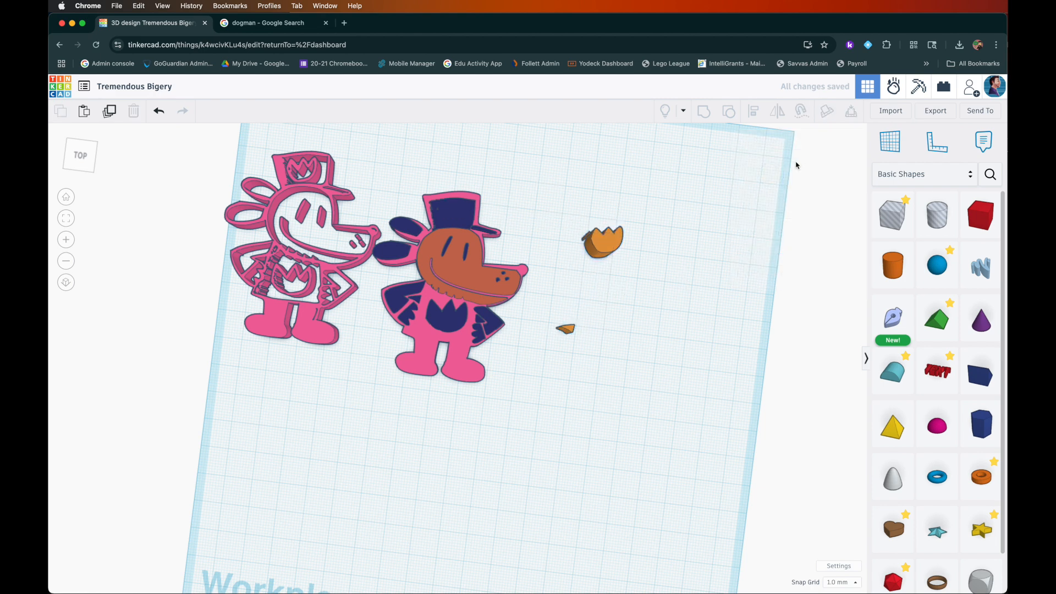
pyautogui.moveTo(898, 218); pyautogui.dragTo(569, 335)
pyautogui.moveTo(641, 368); pyautogui.dragTo(646, 192)
pyautogui.click(703, 111)
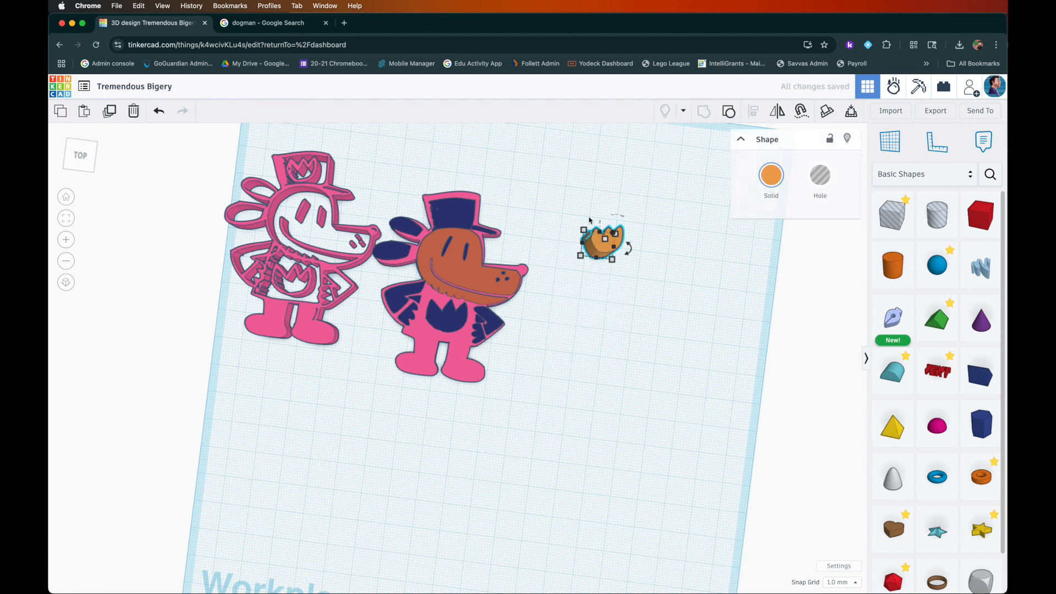
# Step: Place the trimmed crown piece back on the second figure's hat and lower it to just above the hat's surface
pyautogui.moveTo(604, 252); pyautogui.dragTo(452, 223)
pyautogui.click(178, 158)
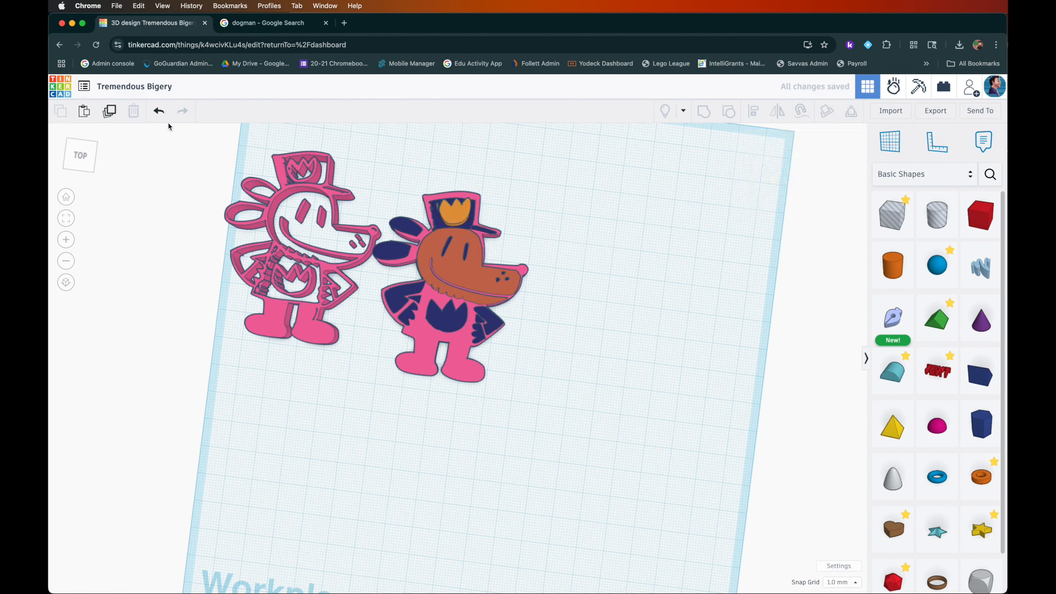
pyautogui.click(82, 145)
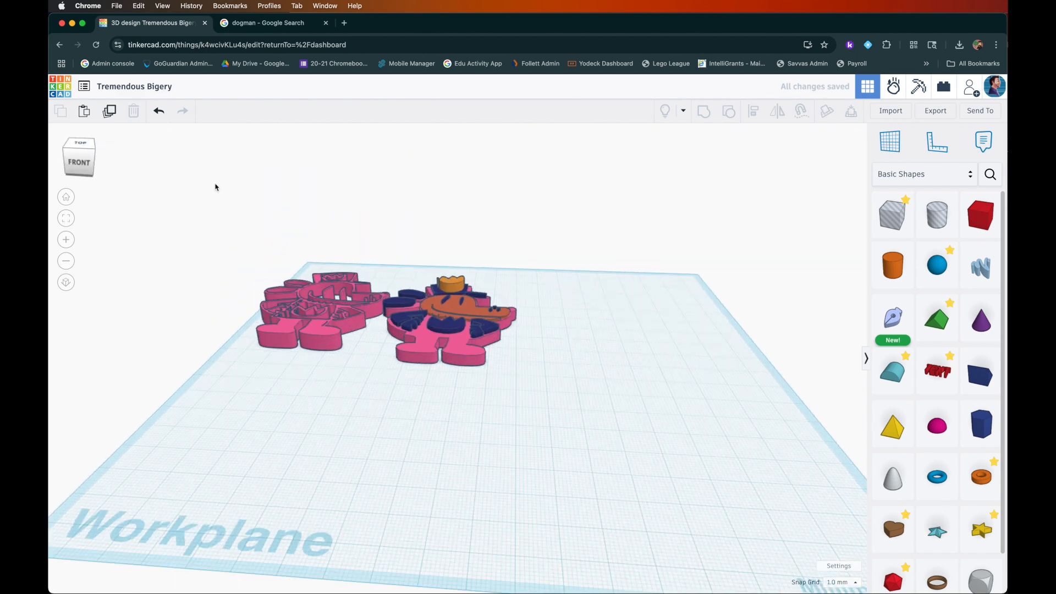
pyautogui.click(450, 283)
pyautogui.moveTo(451, 284); pyautogui.dragTo(453, 287)
pyautogui.click(200, 205)
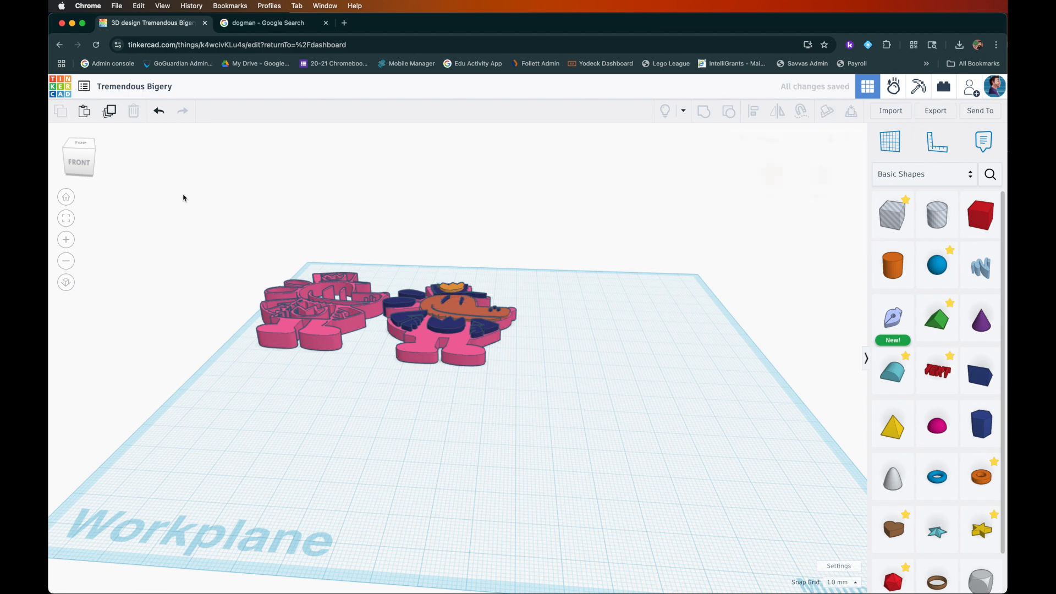
# Step: Delete the pink outline-only figure standing beside the layered, coloured Dog Man figure
pyautogui.click(81, 159)
pyautogui.moveTo(81, 158)
pyautogui.mouseDown()
pyautogui.moveTo(81, 175)
pyautogui.moveTo(125, 165)
pyautogui.moveTo(80, 173)
pyautogui.mouseUp()
pyautogui.scroll(5, 433, 349)
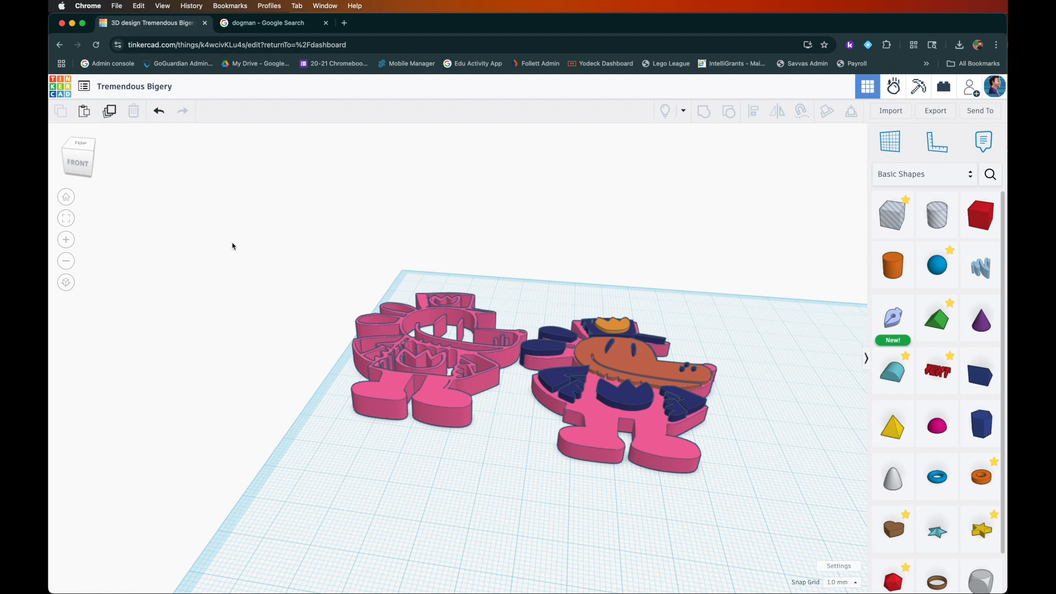
pyautogui.moveTo(85, 160); pyautogui.dragTo(87, 184)
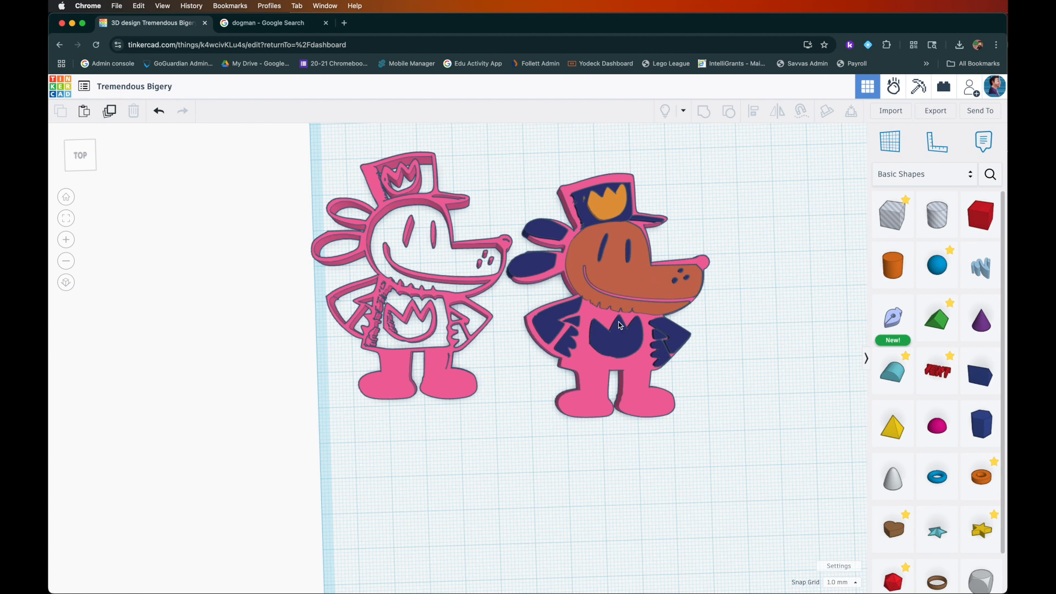
pyautogui.click(80, 166)
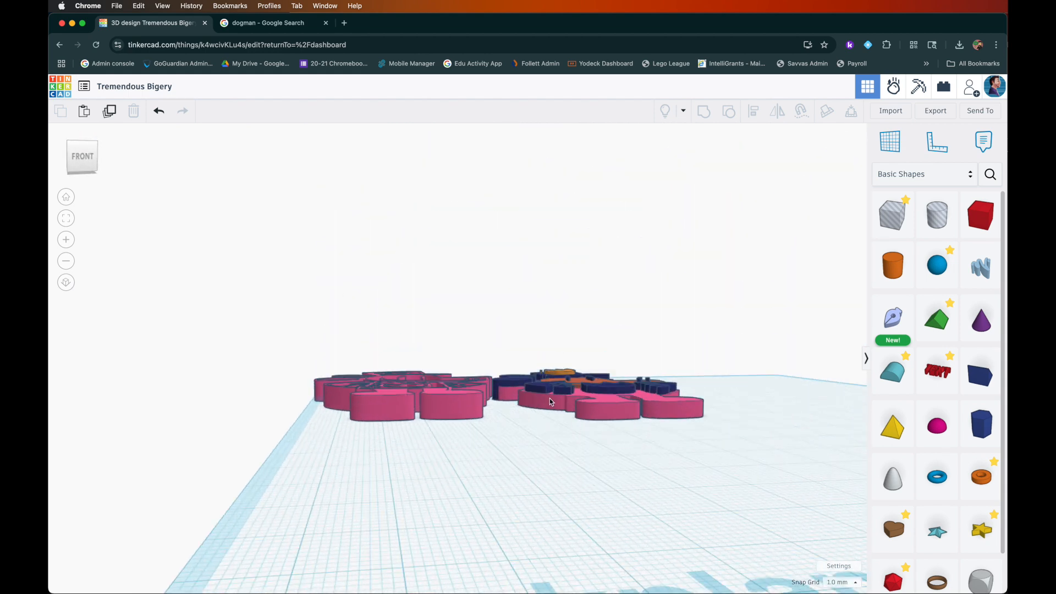
pyautogui.click(97, 132)
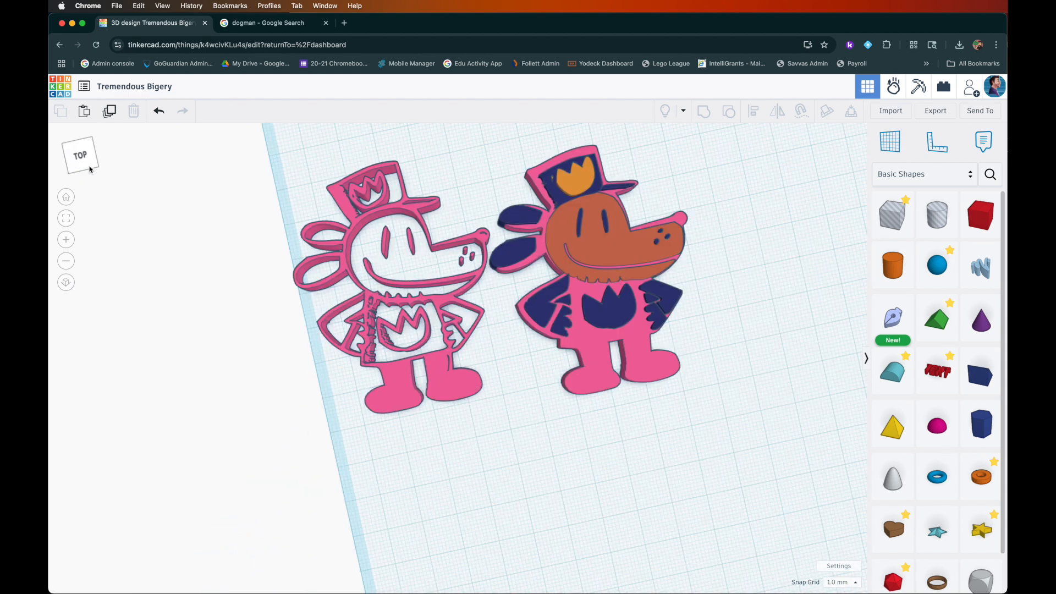
pyautogui.click(444, 398)
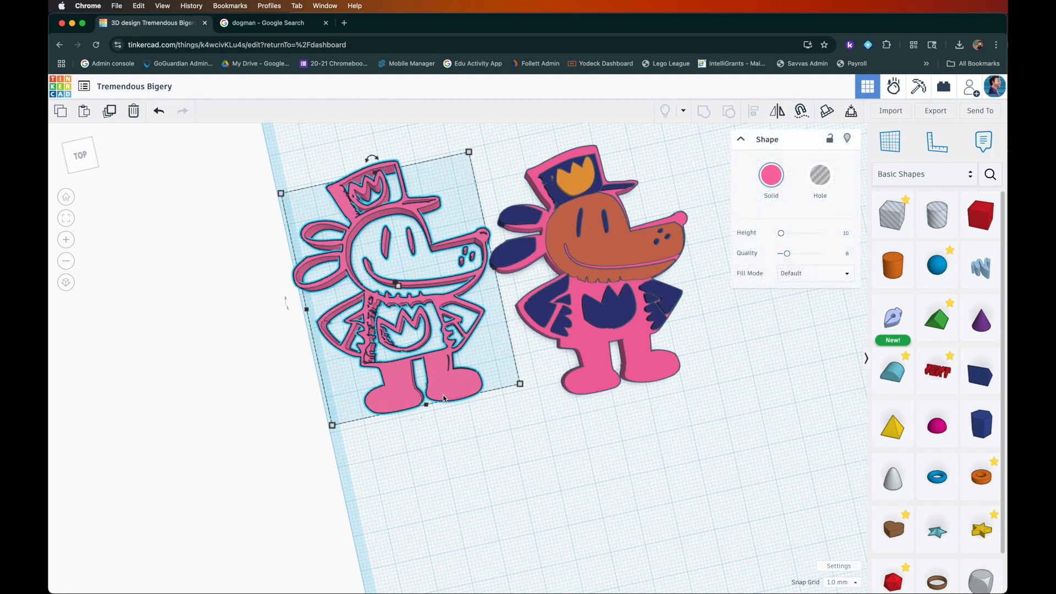
pyautogui.press('Delete')
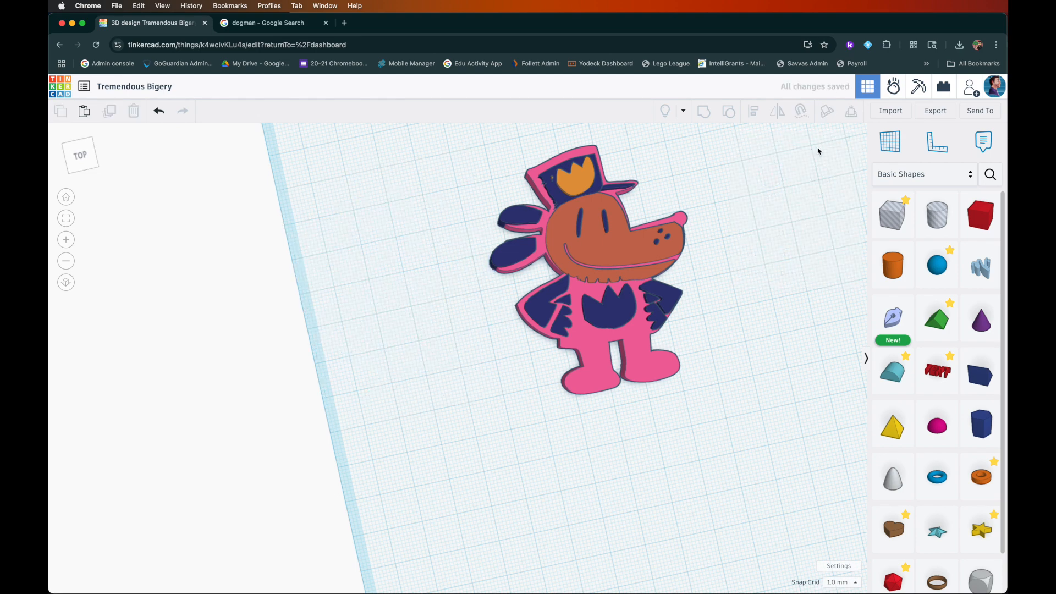
# Step: Export everything in the design as an STL file, then switch to Bambu Studio and load Tremendous Bigery.stl onto the plate
pyautogui.click(935, 111)
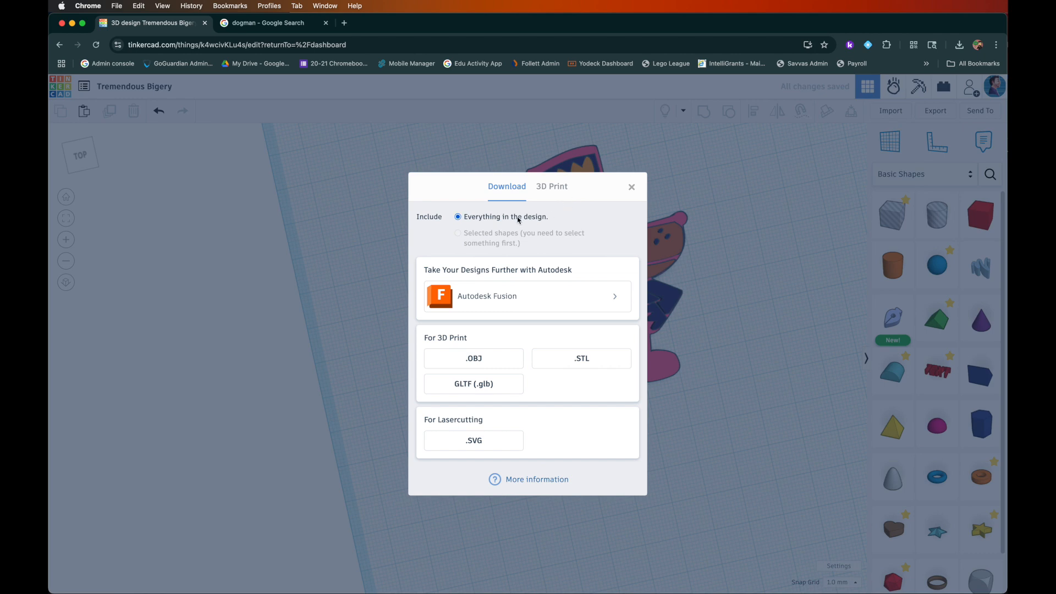
pyautogui.click(560, 362)
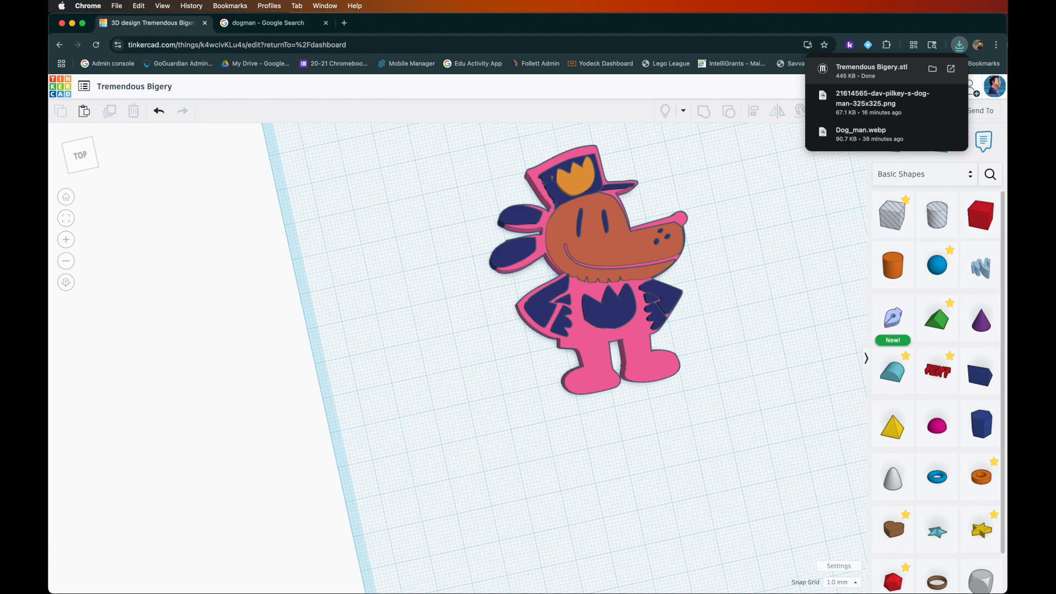
pyautogui.press('super+Tab')
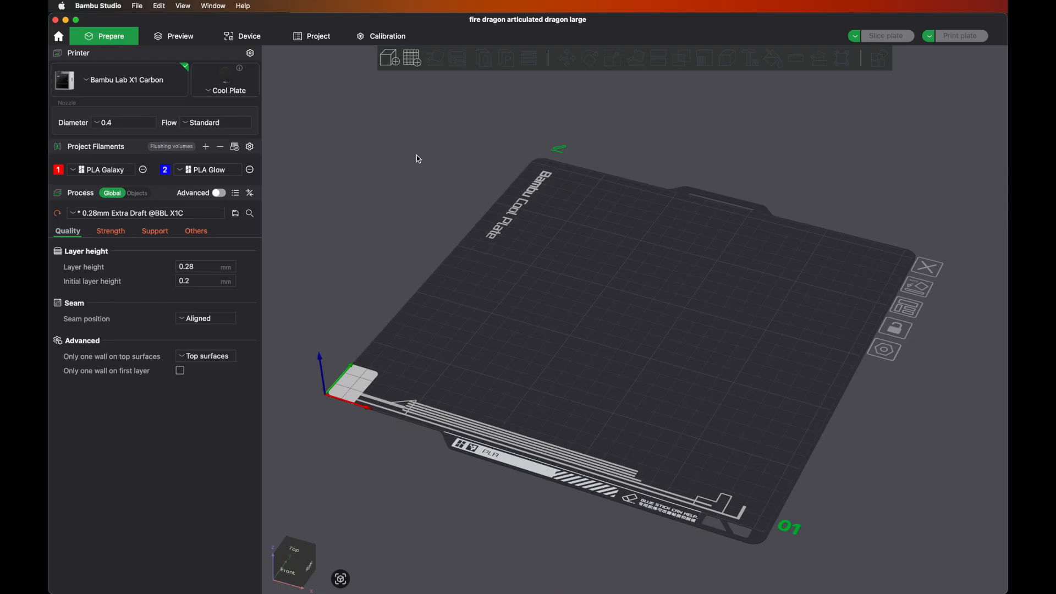
pyautogui.moveTo(885, 237); pyautogui.dragTo(689, 278)
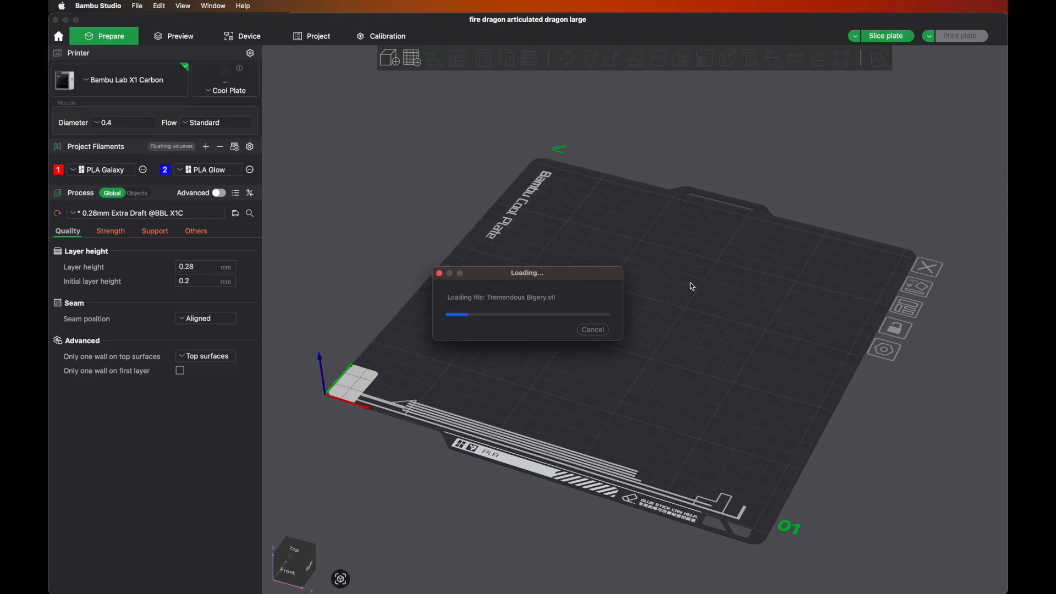
pyautogui.moveTo(510, 332)
pyautogui.mouseDown()
pyautogui.moveTo(514, 363)
pyautogui.moveTo(516, 339)
pyautogui.mouseUp()
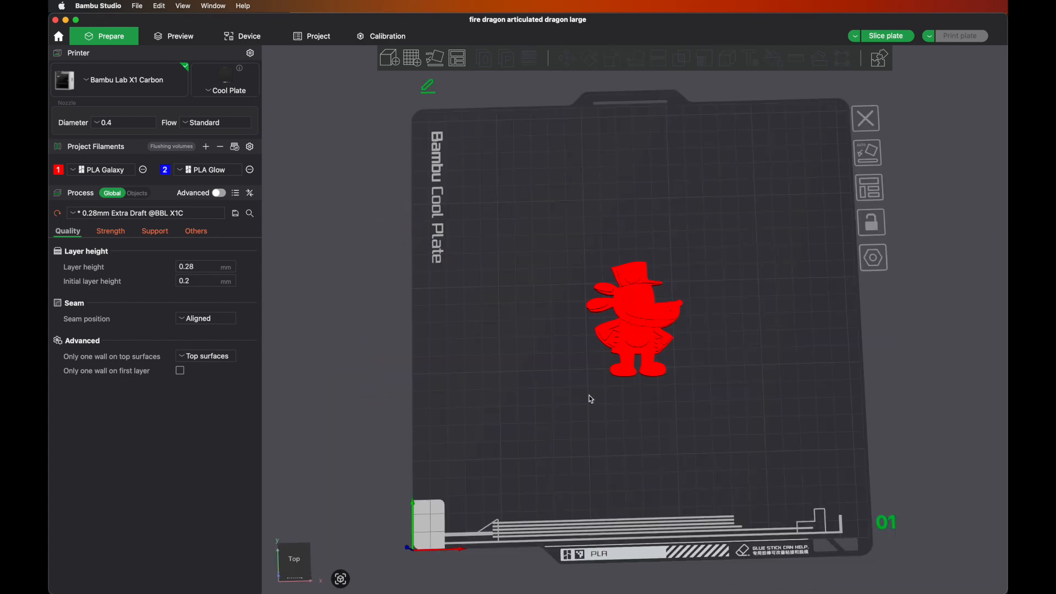
# Step: Color-paint the raised layers above the figure's base with filament 2, using the Height Range tool set to 3.33 from bottom 4.00
pyautogui.click(628, 343)
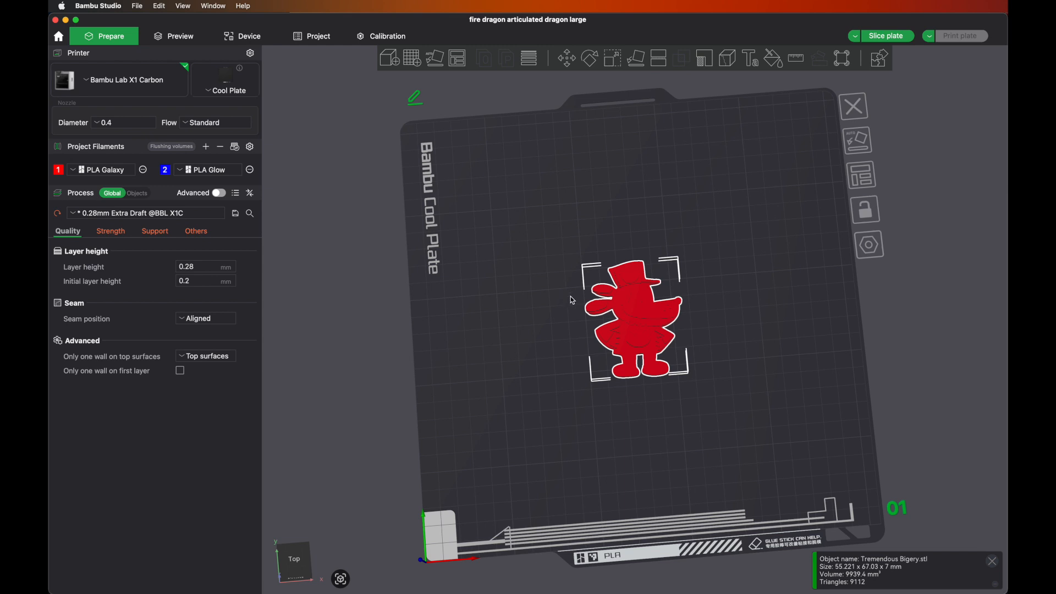
pyautogui.press('z')
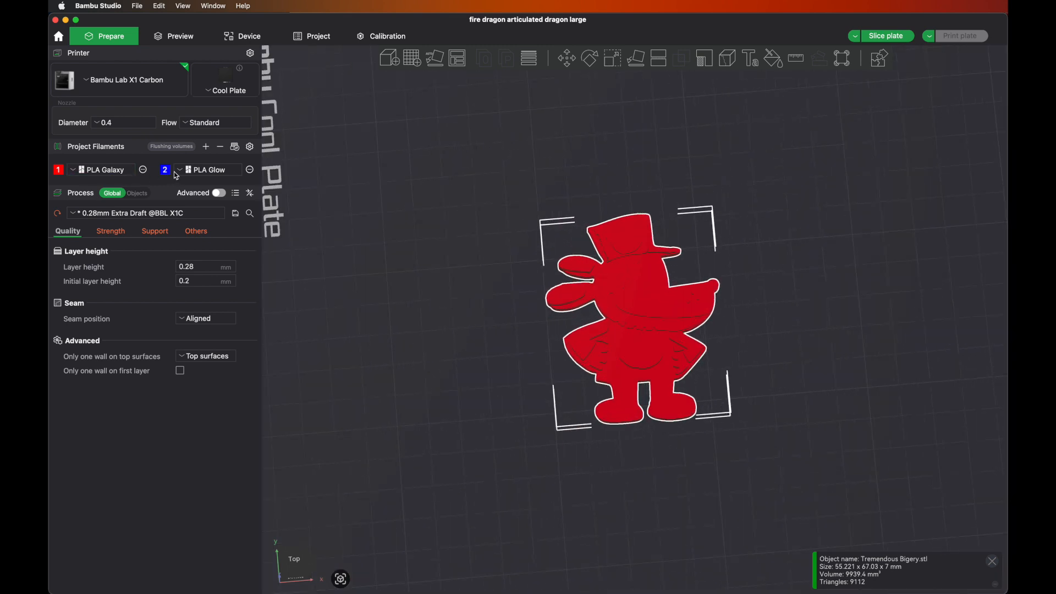
pyautogui.click(770, 62)
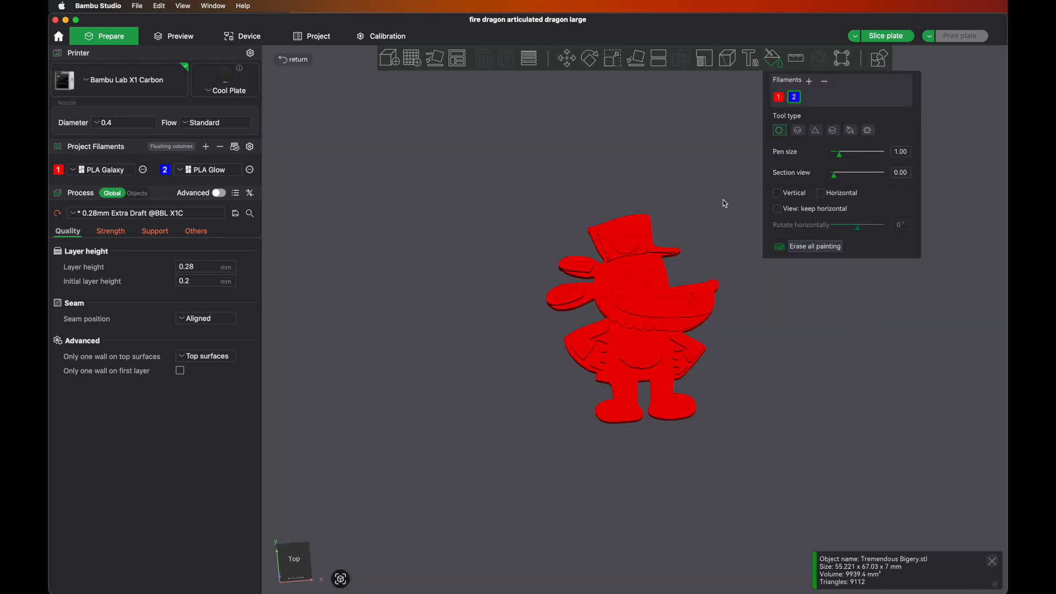
pyautogui.click(832, 132)
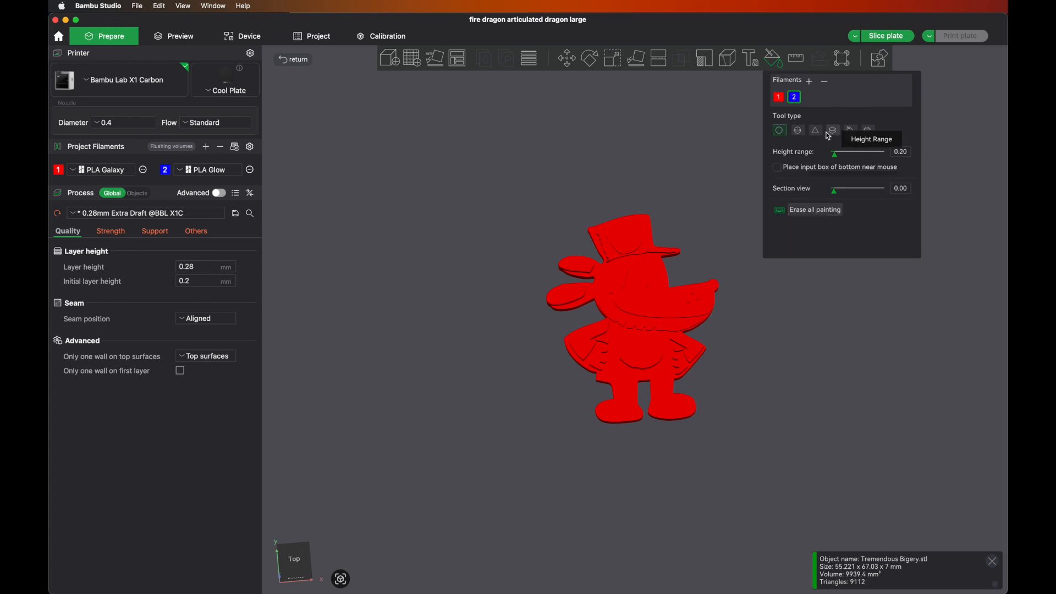
pyautogui.moveTo(506, 308); pyautogui.dragTo(498, 338)
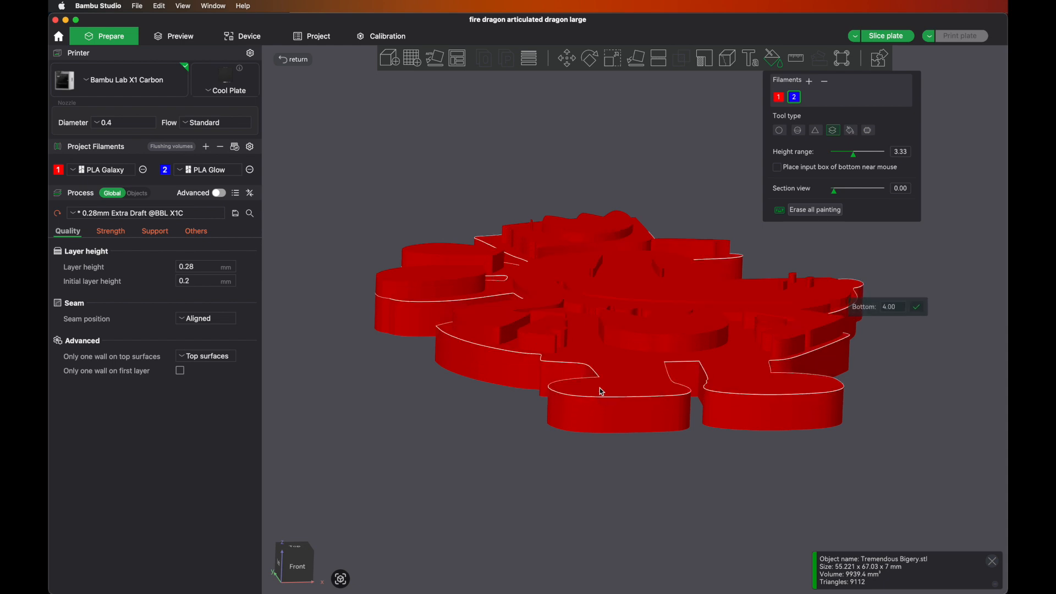
pyautogui.click(646, 354)
pyautogui.press('1')
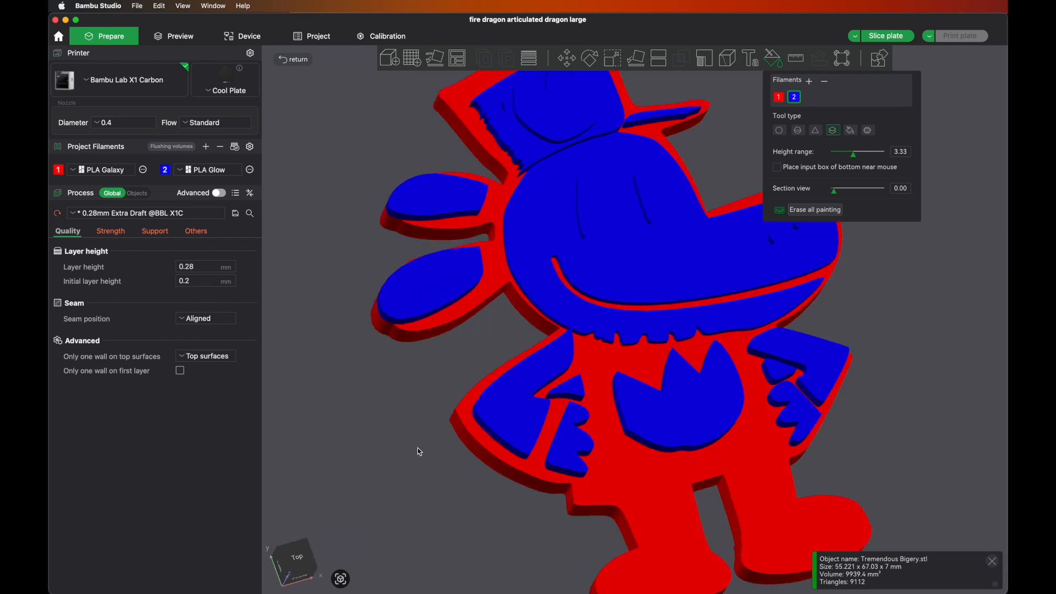
# Step: Paint the raised crown on the hat with filament 1 using the Height Range tool at 3.33
pyautogui.moveTo(414, 454)
pyautogui.mouseDown()
pyautogui.moveTo(391, 436)
pyautogui.moveTo(407, 433)
pyautogui.moveTo(401, 439)
pyautogui.mouseUp()
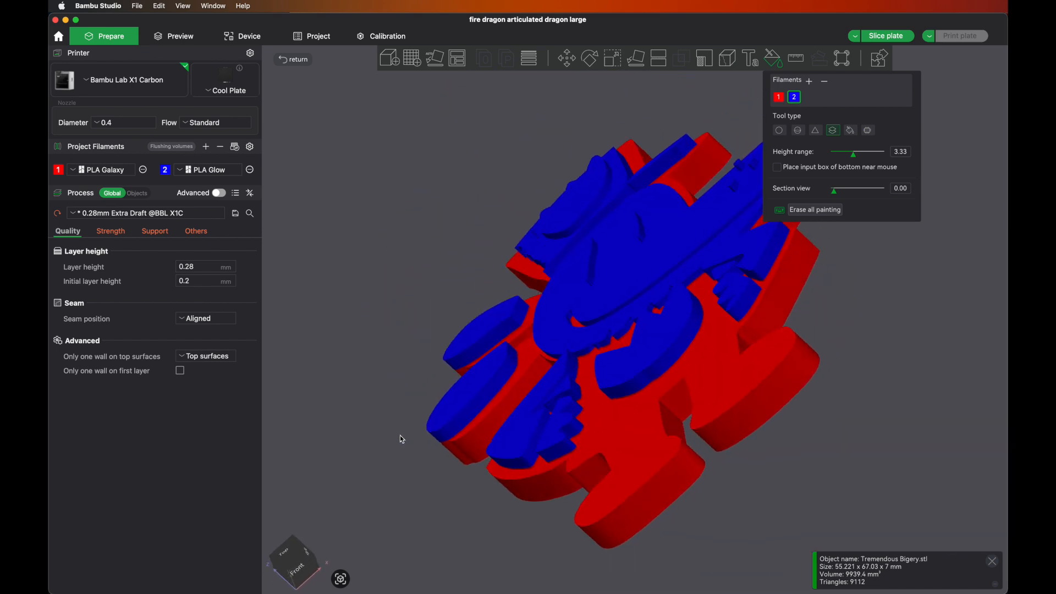
pyautogui.click(778, 97)
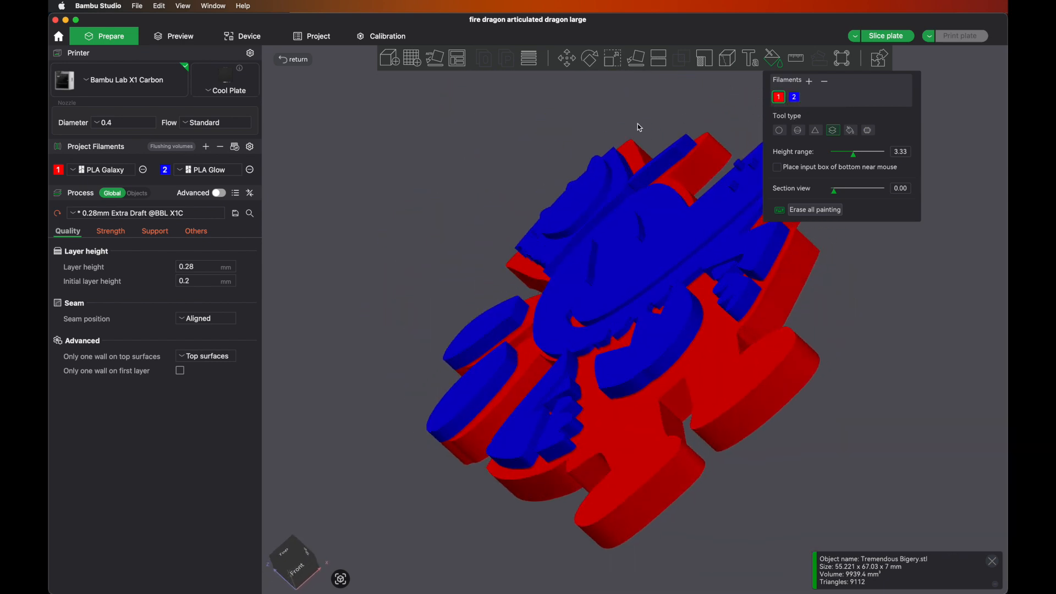
pyautogui.click(595, 210)
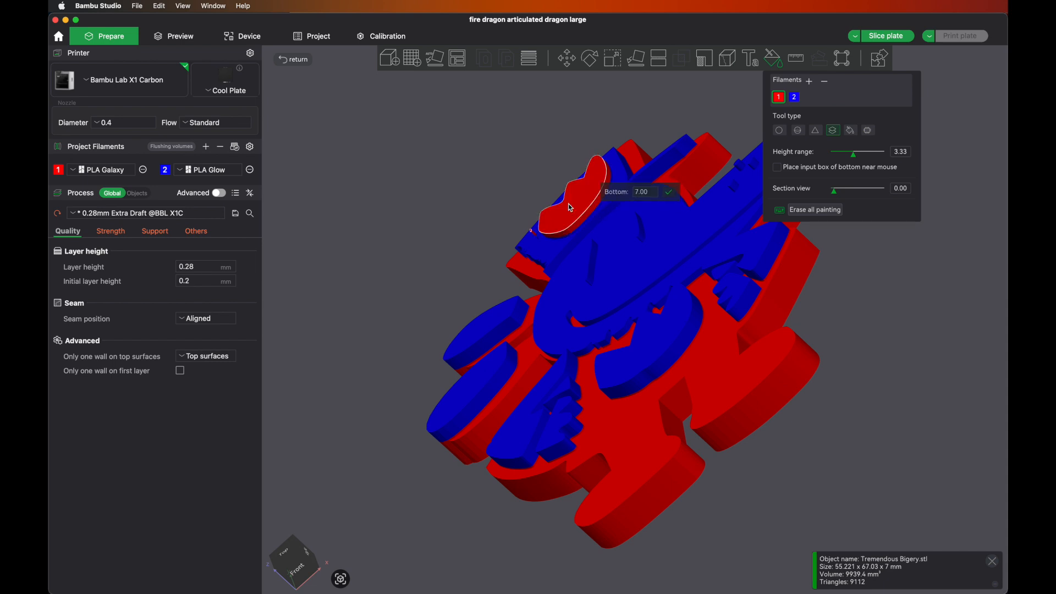
pyautogui.moveTo(446, 182)
pyautogui.mouseDown()
pyautogui.moveTo(455, 172)
pyautogui.moveTo(435, 211)
pyautogui.moveTo(442, 217)
pyautogui.moveTo(456, 187)
pyautogui.moveTo(471, 209)
pyautogui.moveTo(464, 214)
pyautogui.mouseUp()
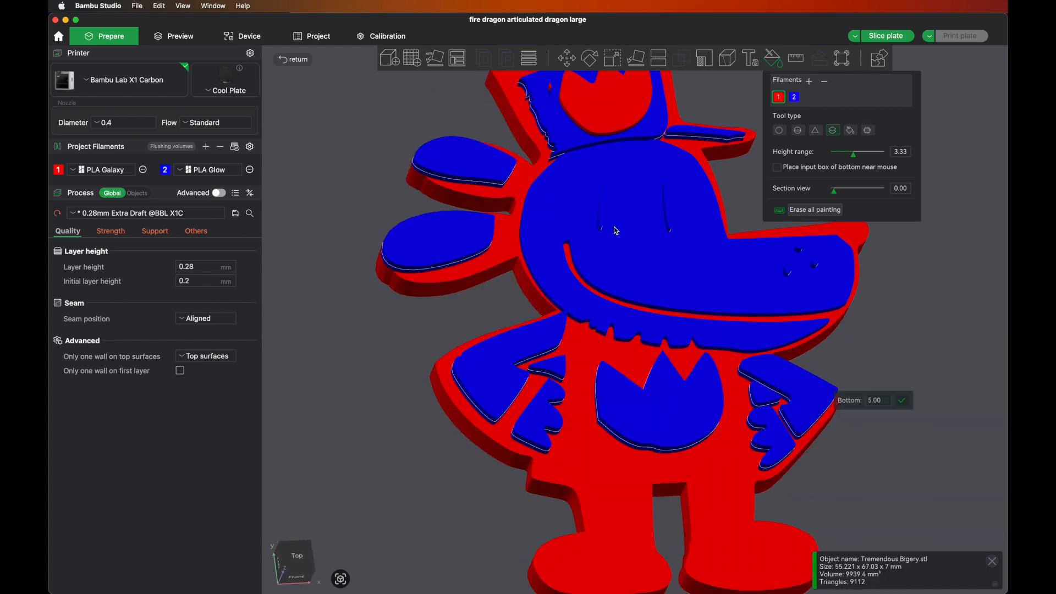
# Step: Fill the floors and inner walls of both eye recesses with filament 1 using the Fill tool, checking them from several angles
pyautogui.click(850, 130)
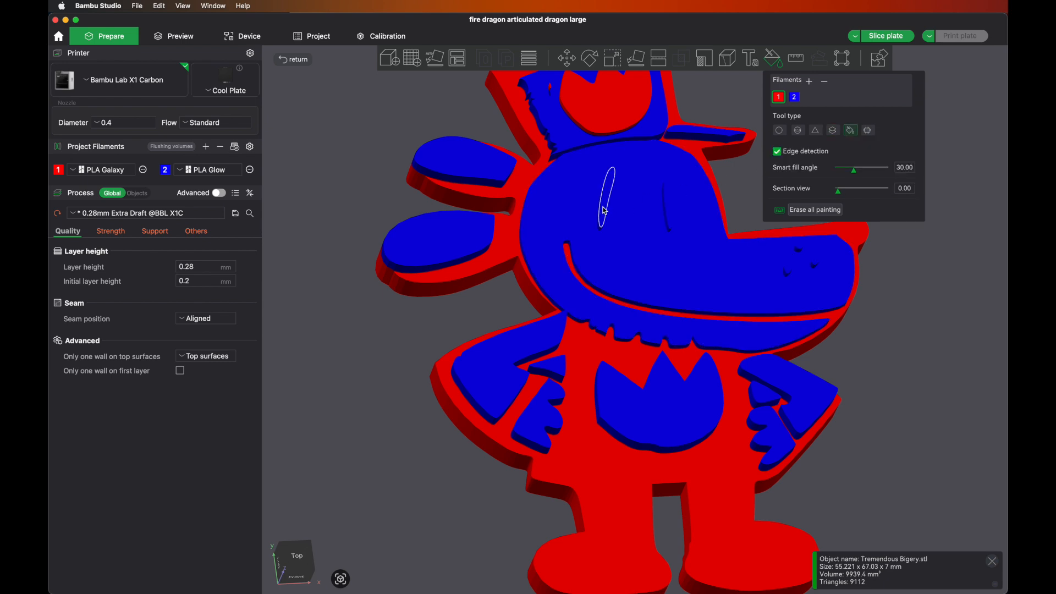
pyautogui.click(670, 209)
pyautogui.moveTo(372, 340); pyautogui.dragTo(385, 343)
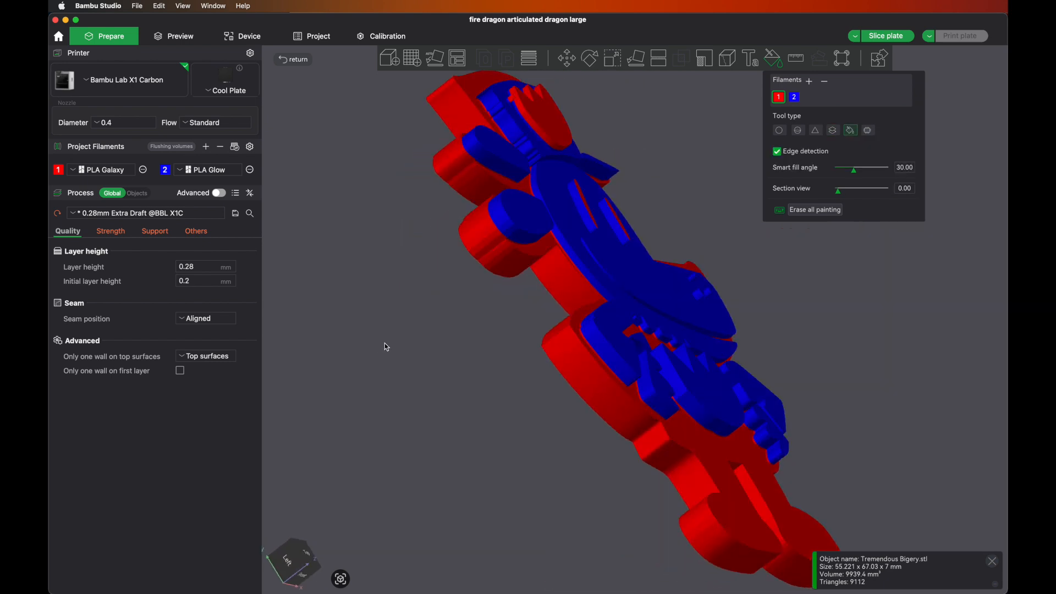
pyautogui.click(615, 228)
pyautogui.moveTo(512, 335); pyautogui.dragTo(463, 355)
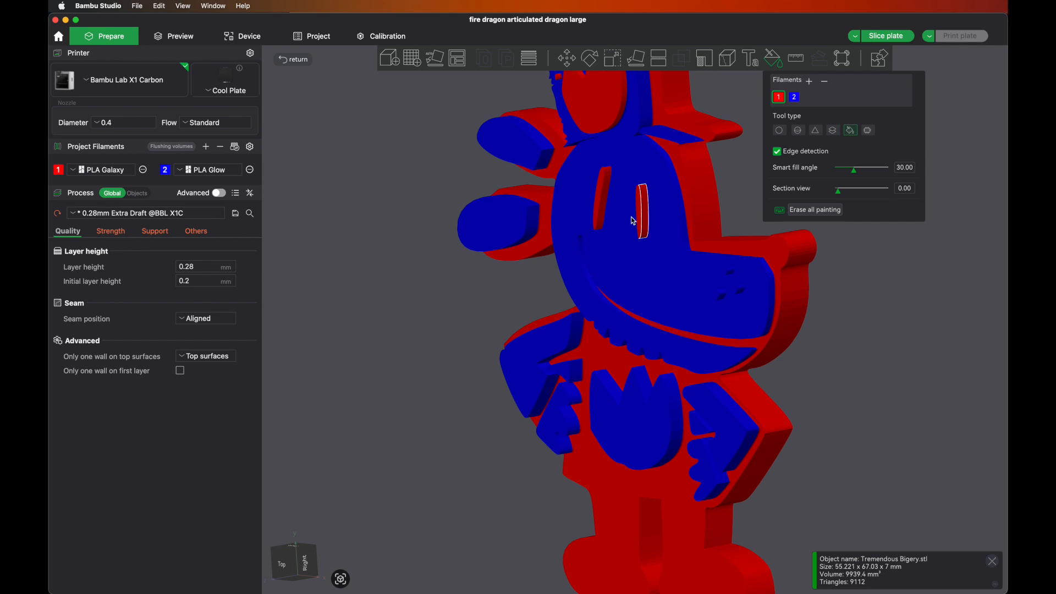
pyautogui.moveTo(489, 329); pyautogui.dragTo(473, 323)
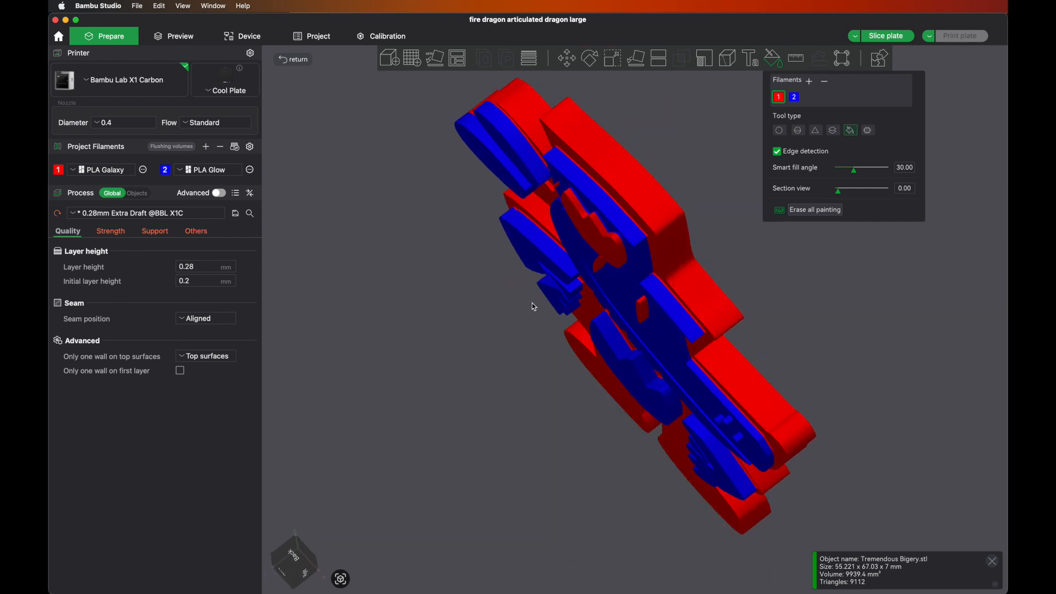
pyautogui.moveTo(527, 319); pyautogui.dragTo(537, 313)
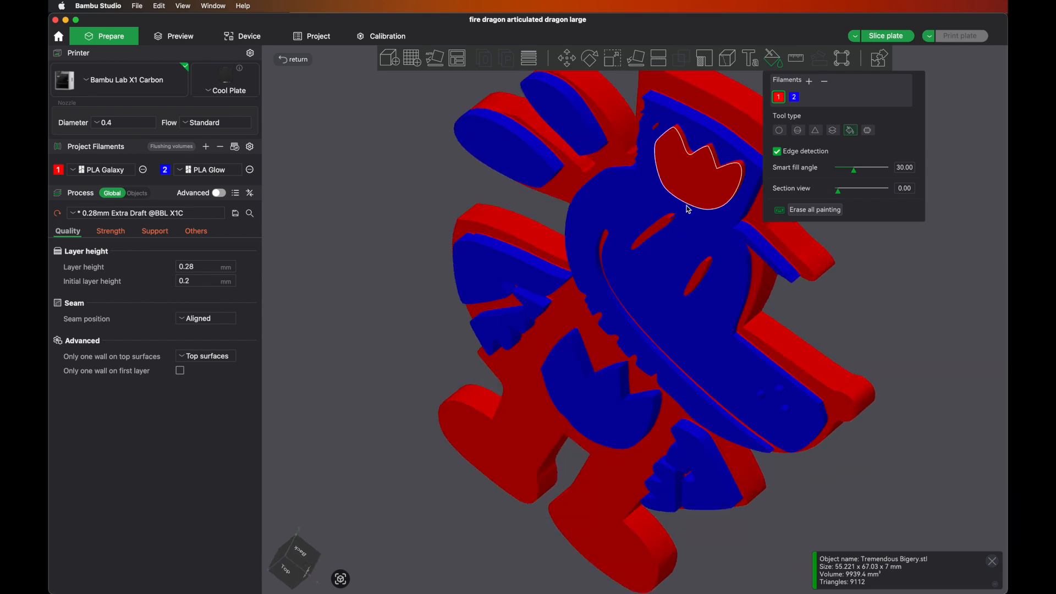
pyautogui.moveTo(432, 216); pyautogui.dragTo(464, 198)
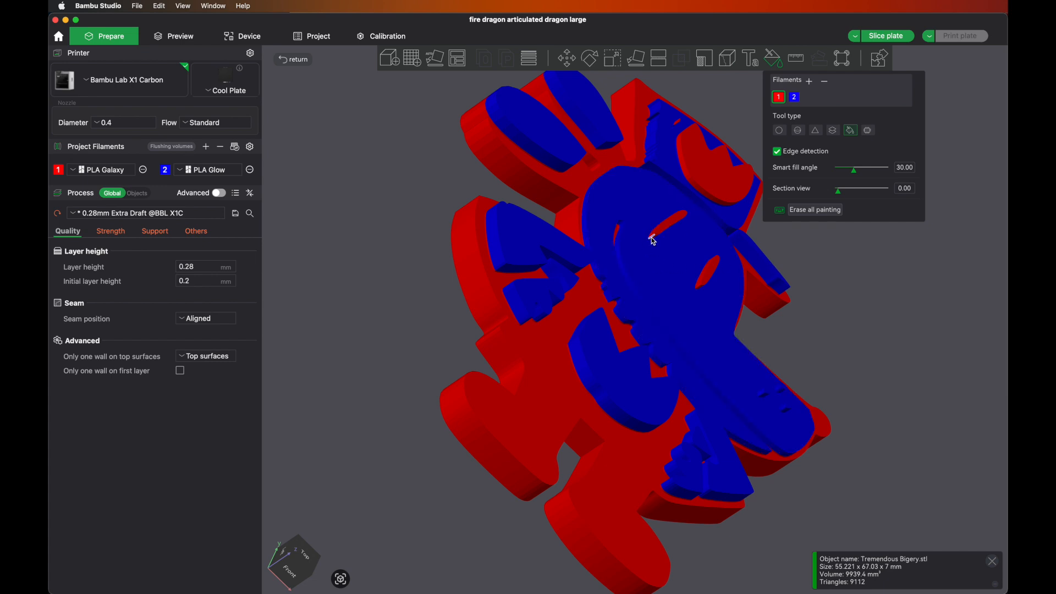
pyautogui.moveTo(440, 238); pyautogui.dragTo(409, 255)
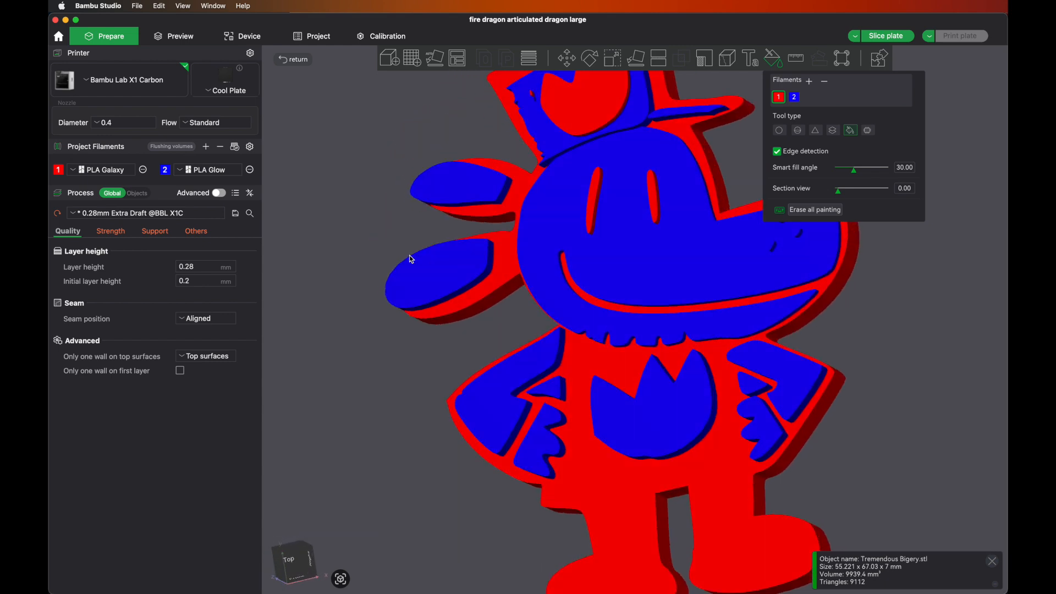